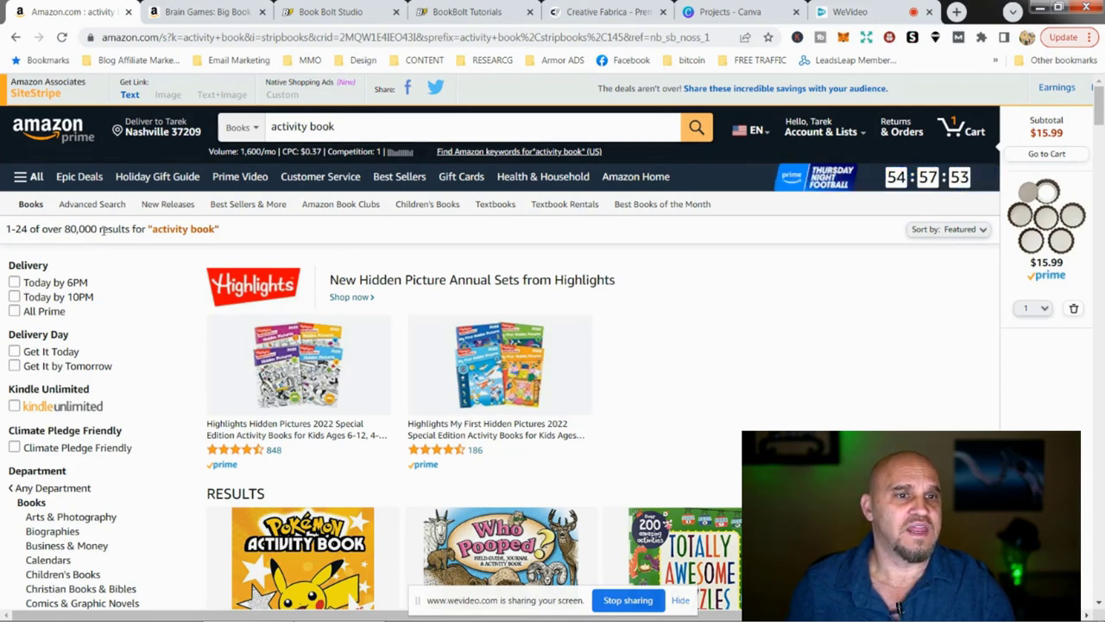
Search Amazon Books for "journal" and look through the first results.
left_click_drag(346, 128, 267, 127)
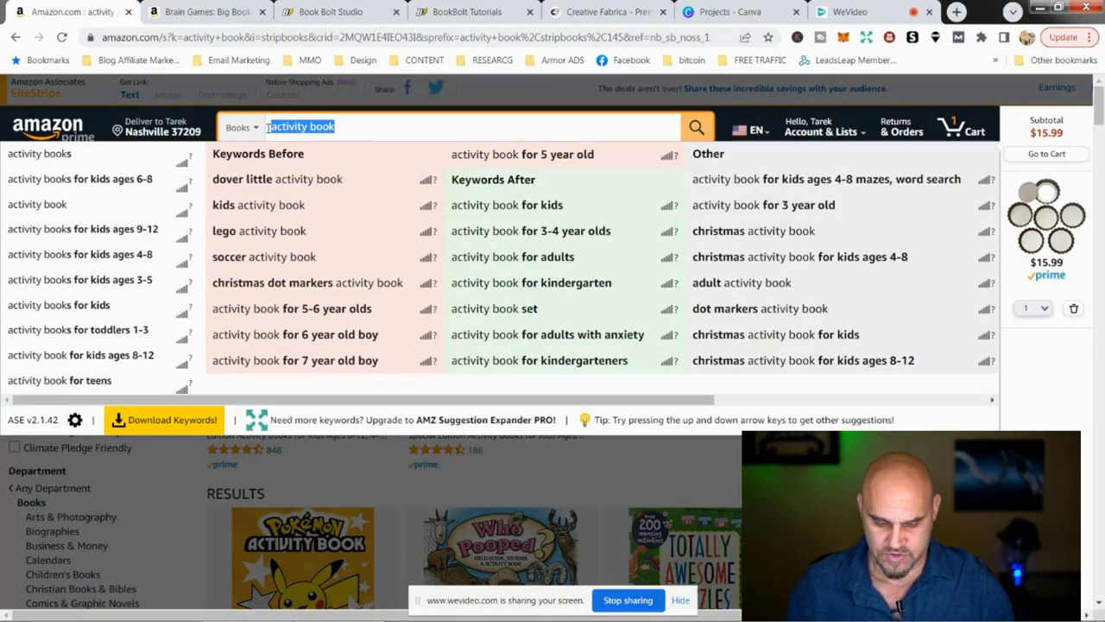
type("jou")
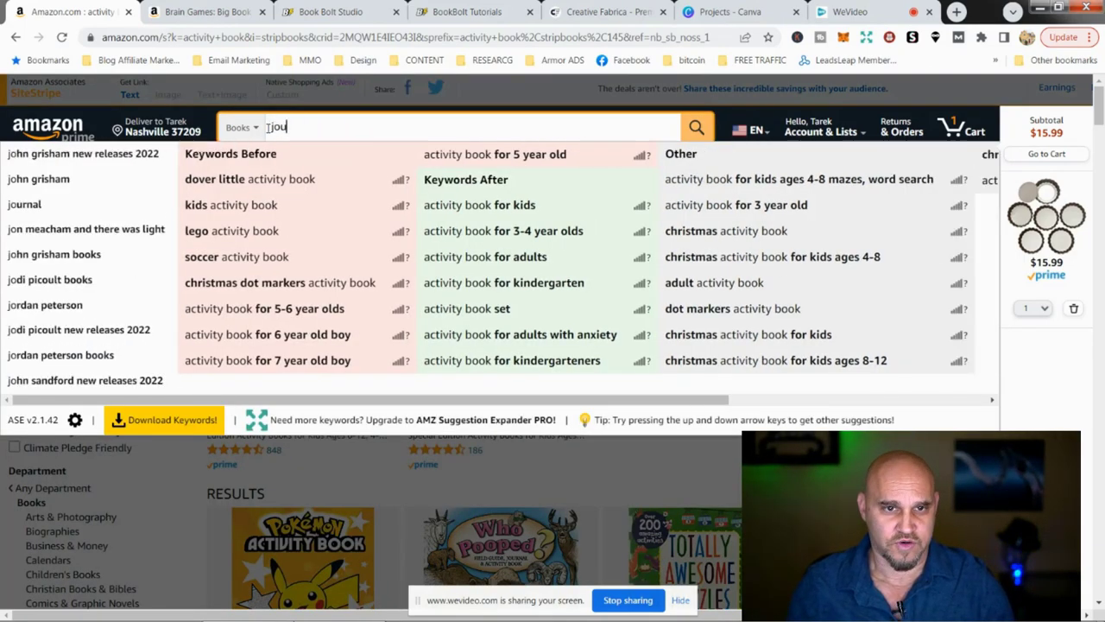
type("rnal")
key("Return")
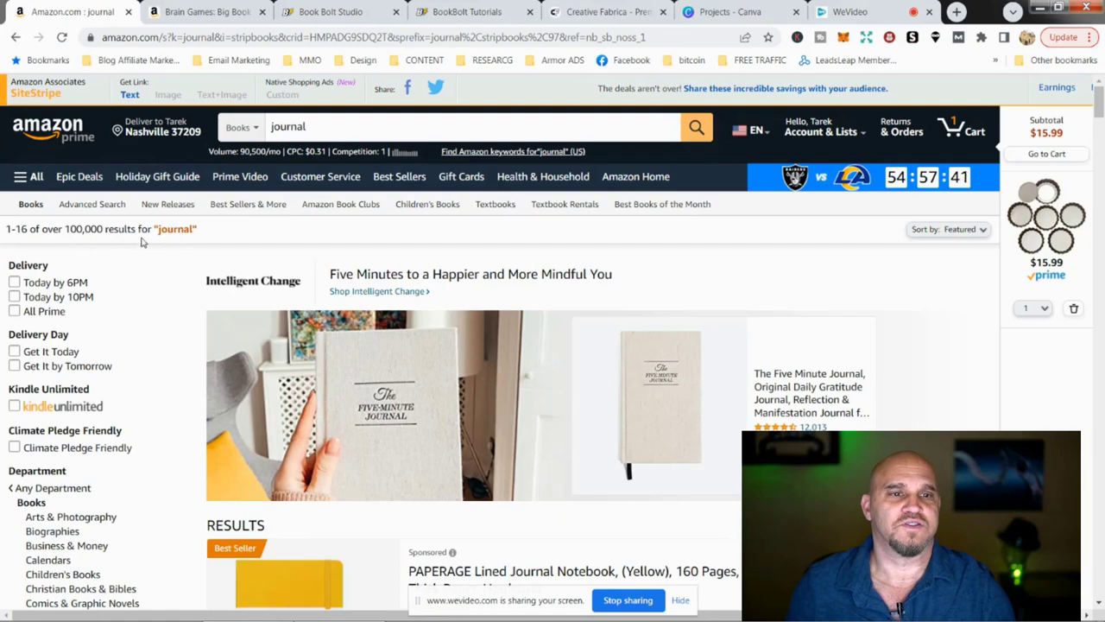
scroll(288, 389, "down", 3)
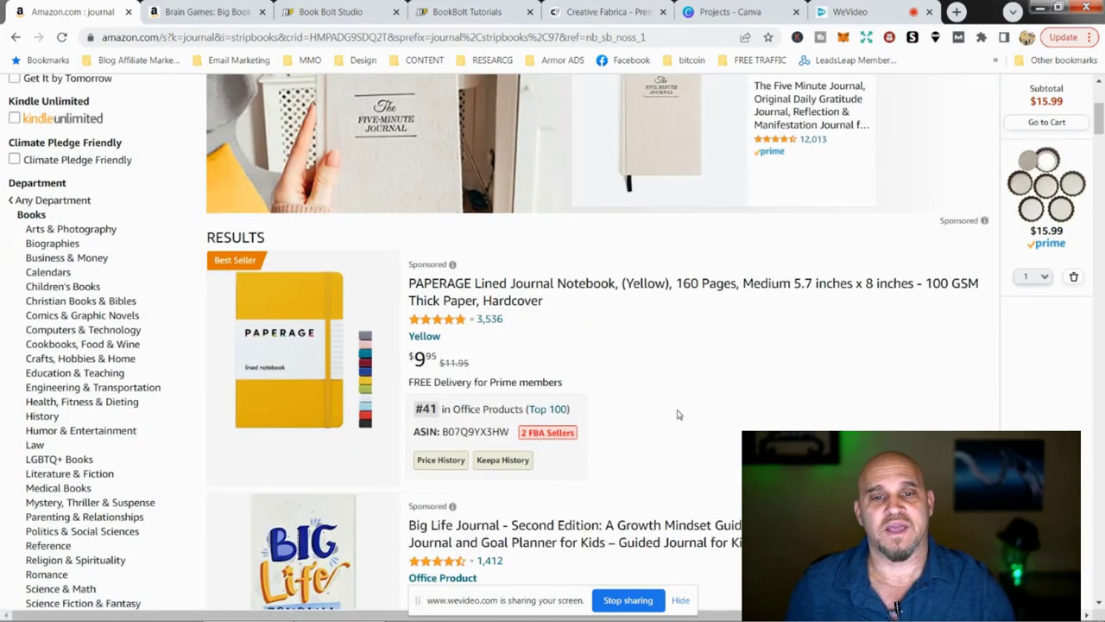
scroll(627, 383, "down", 3)
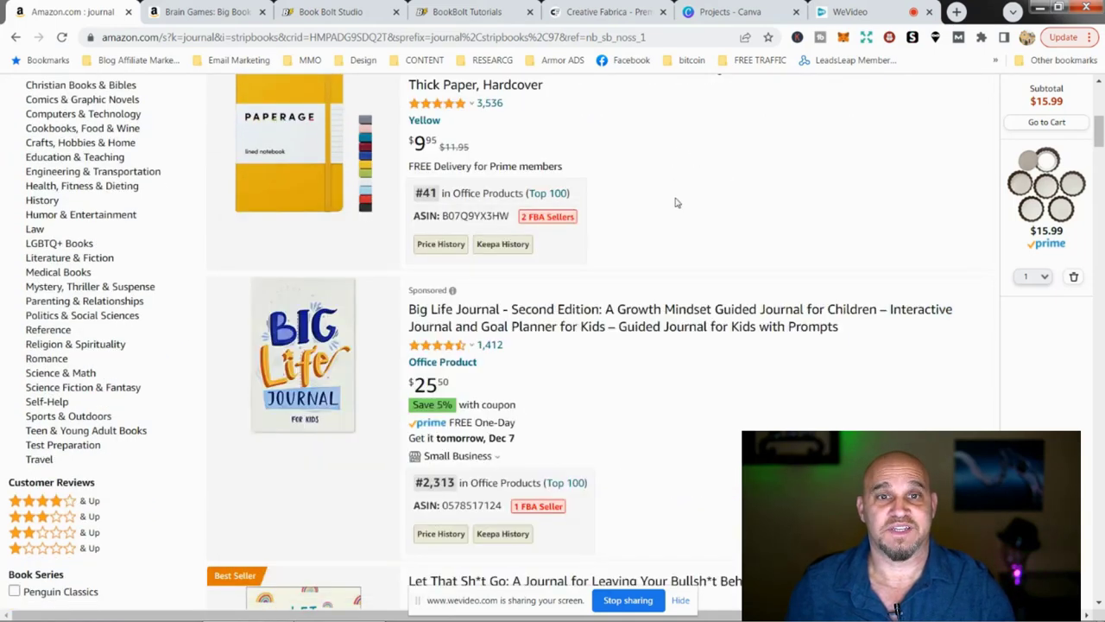
scroll(677, 205, "up", 5)
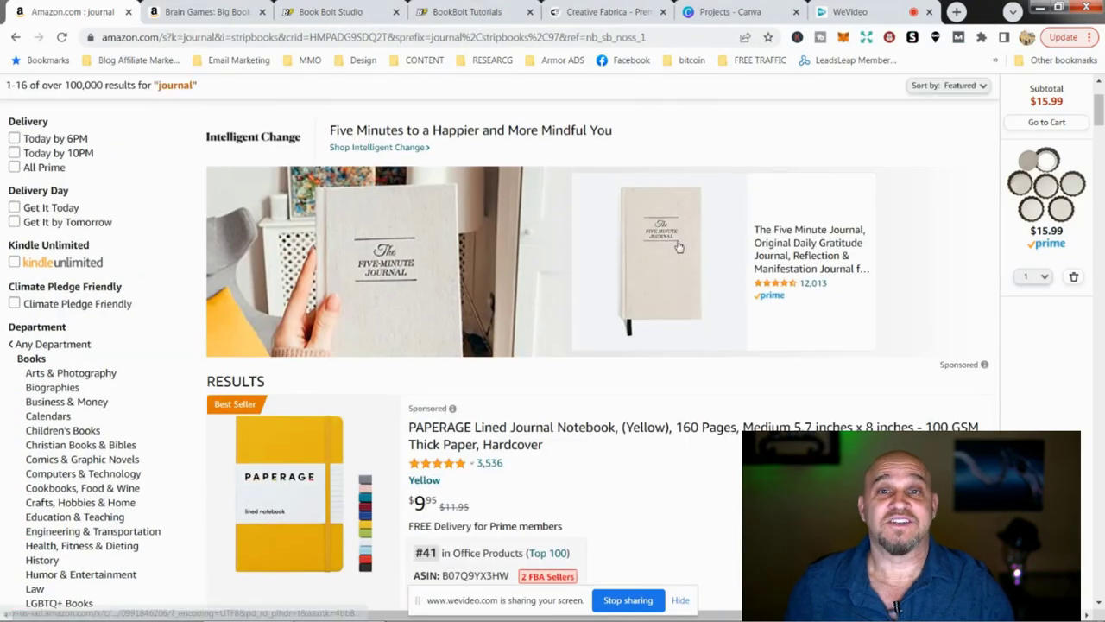
scroll(678, 247, "up", 2)
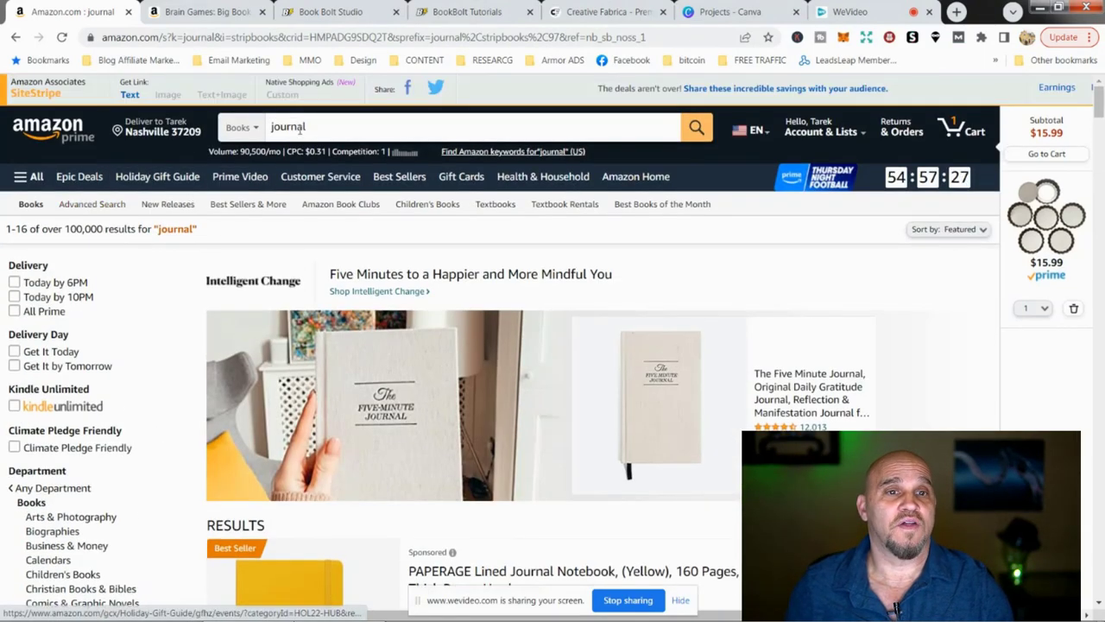
Search Amazon Books for "activity" and look through the listed books.
left_click(306, 127)
double_click(307, 127)
type("activity")
key("Return")
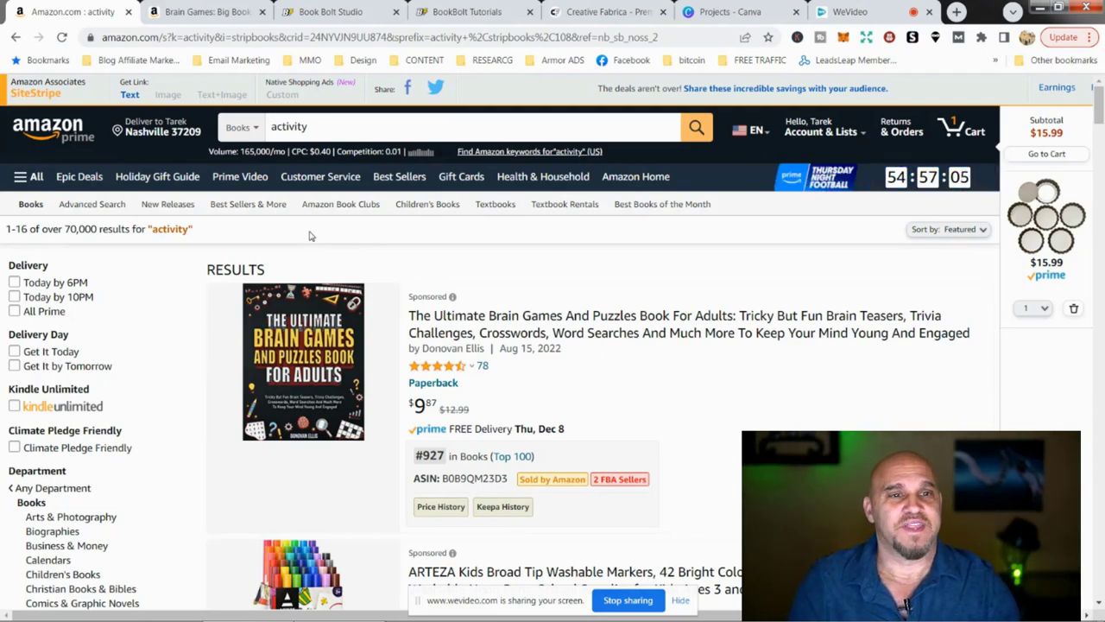
scroll(312, 237, "down", 6)
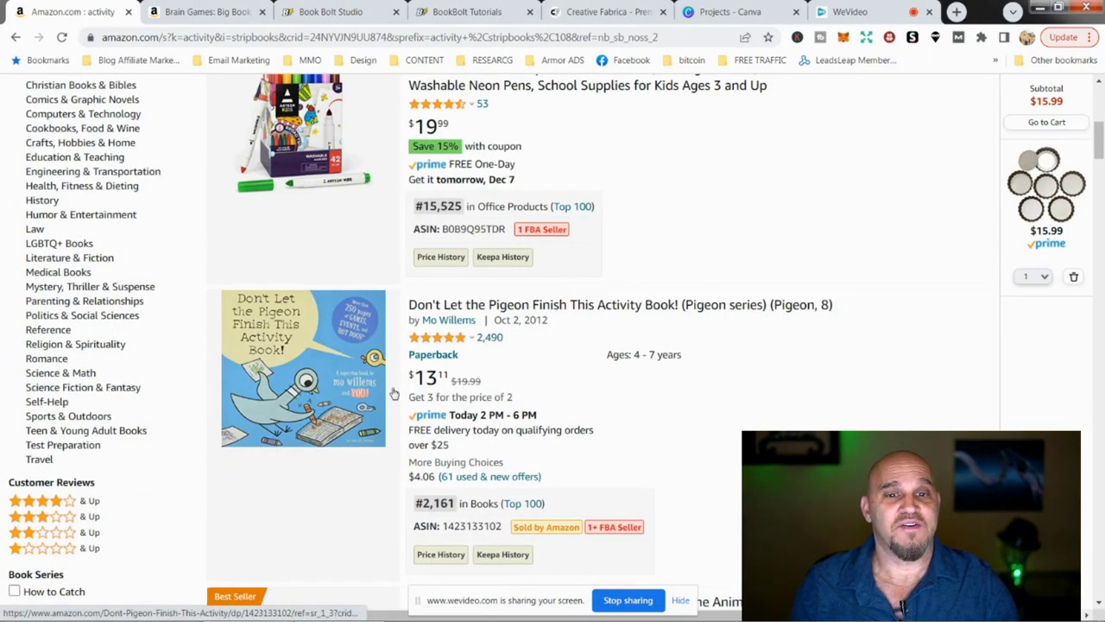
scroll(391, 388, "down", 4)
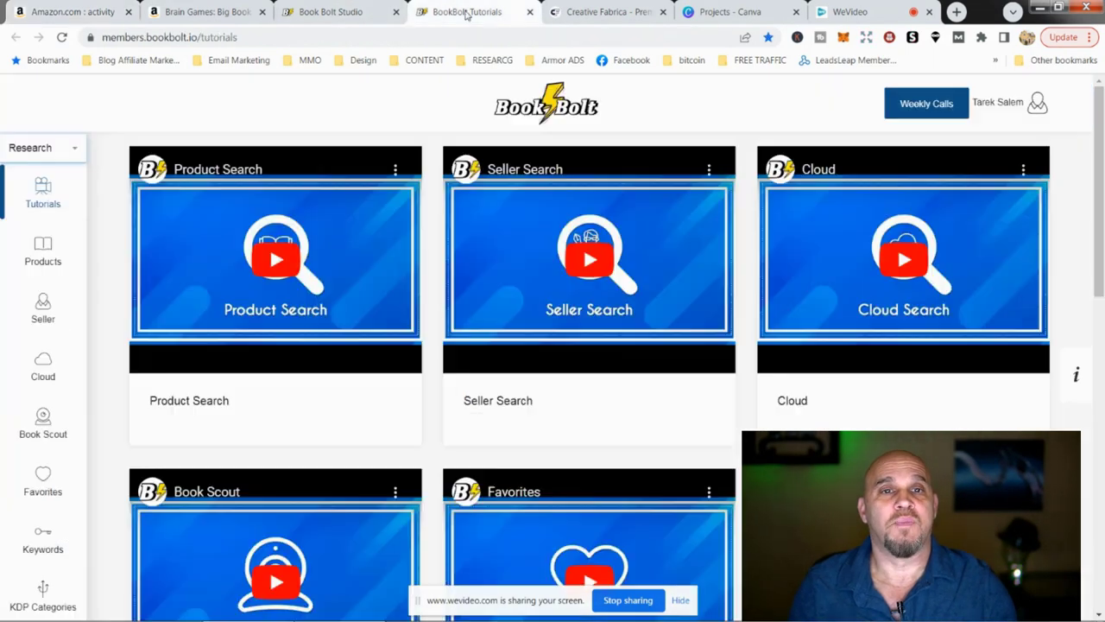
Switch to Book Bolt's Cloud research tool and run a Top 100 bestseller search in the Activity Book category.
left_click(466, 11)
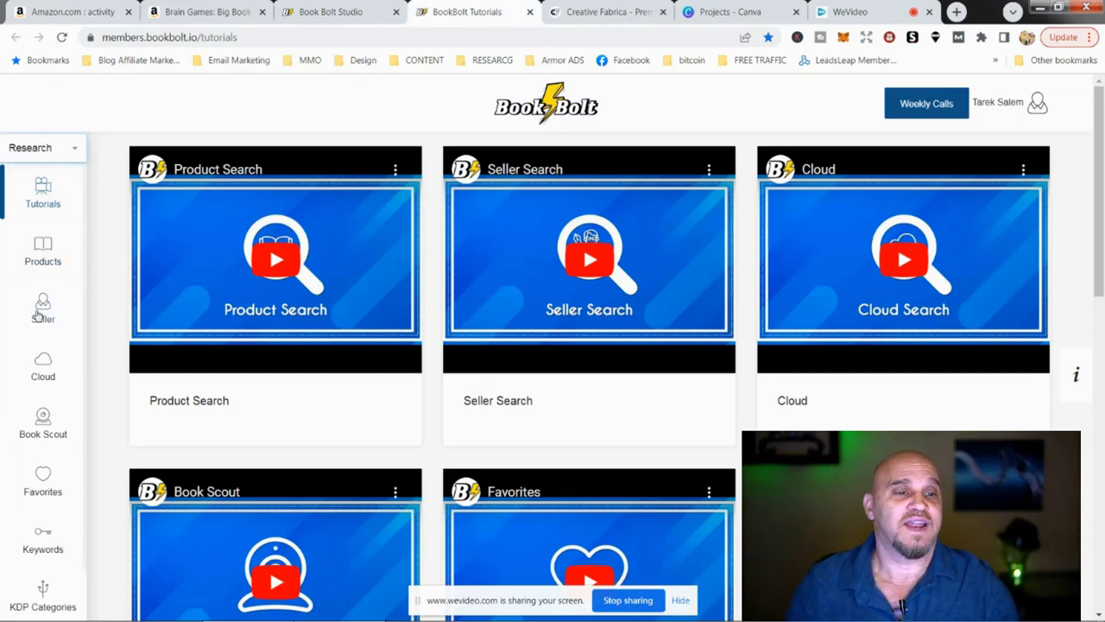
left_click(43, 372)
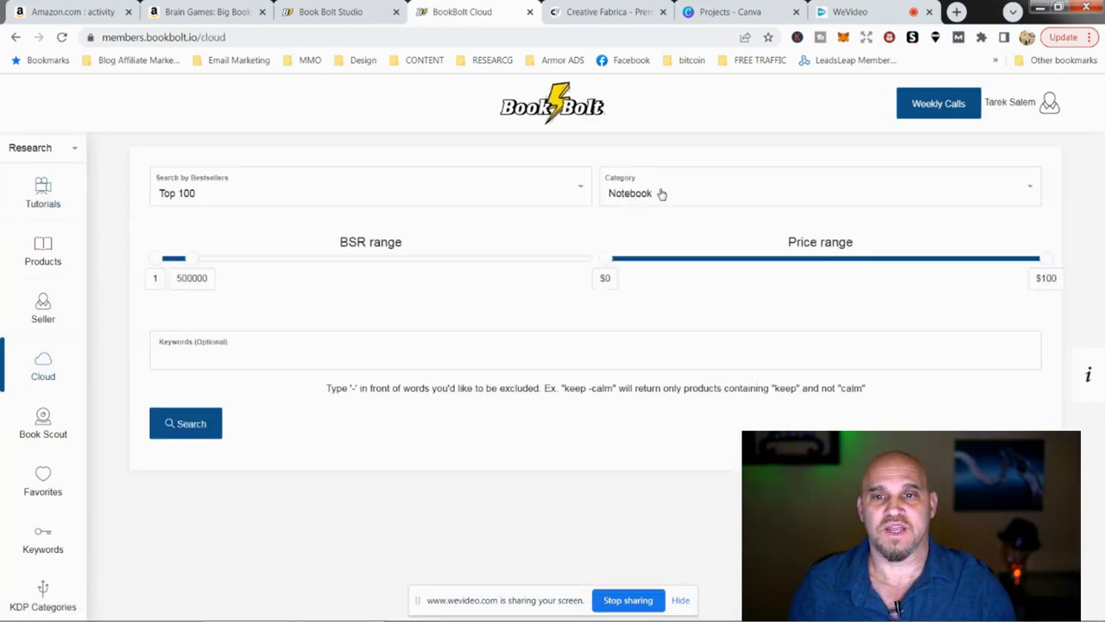
left_click(1027, 192)
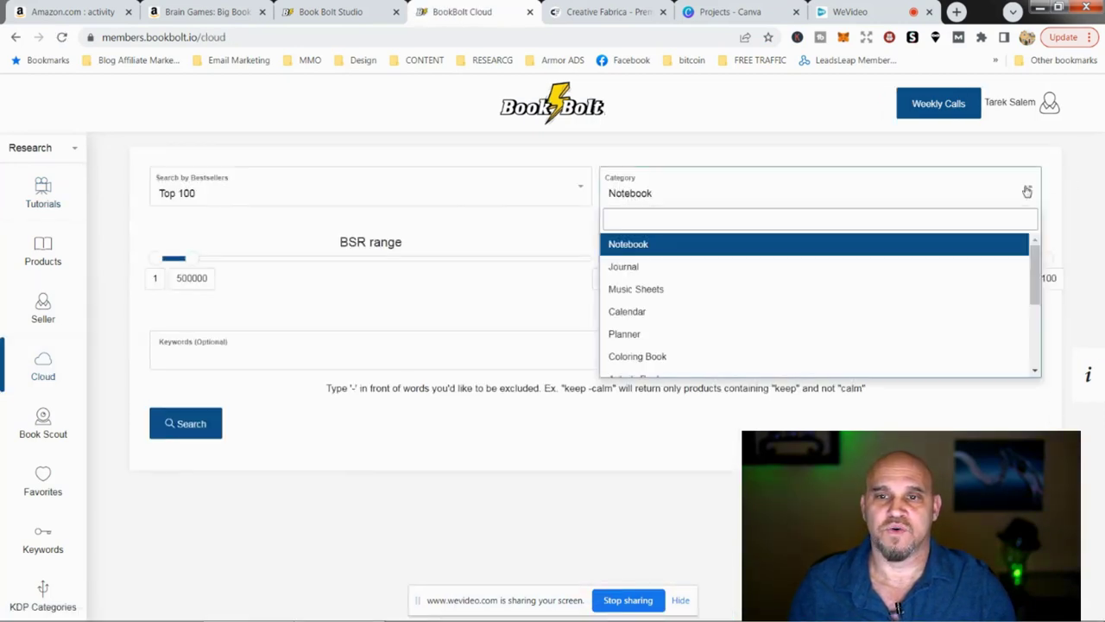
scroll(838, 319, "down", 1)
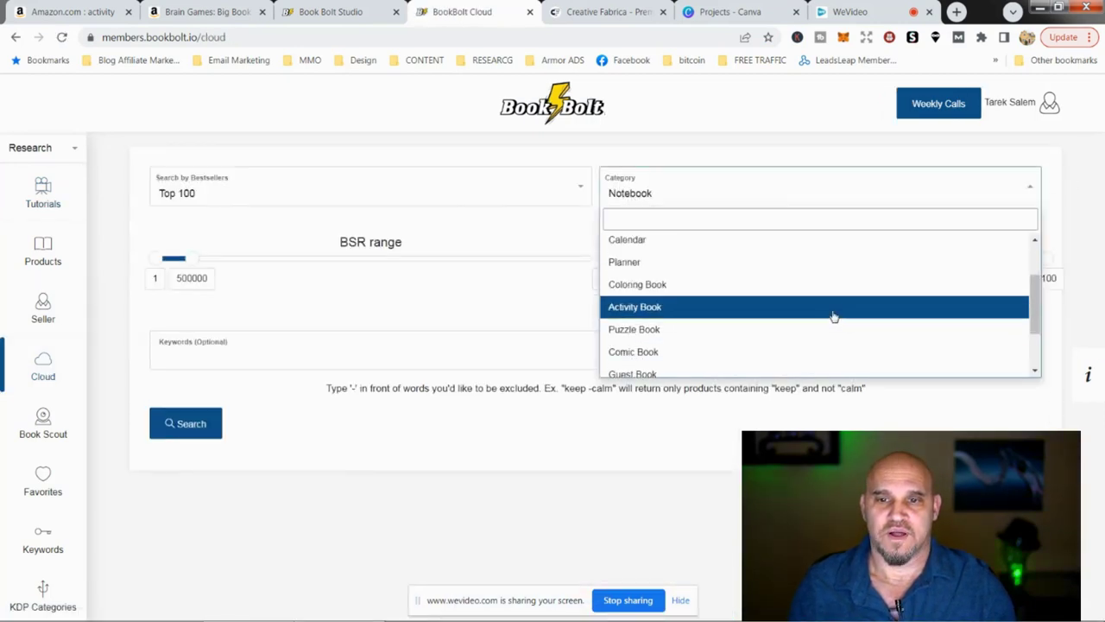
left_click(644, 310)
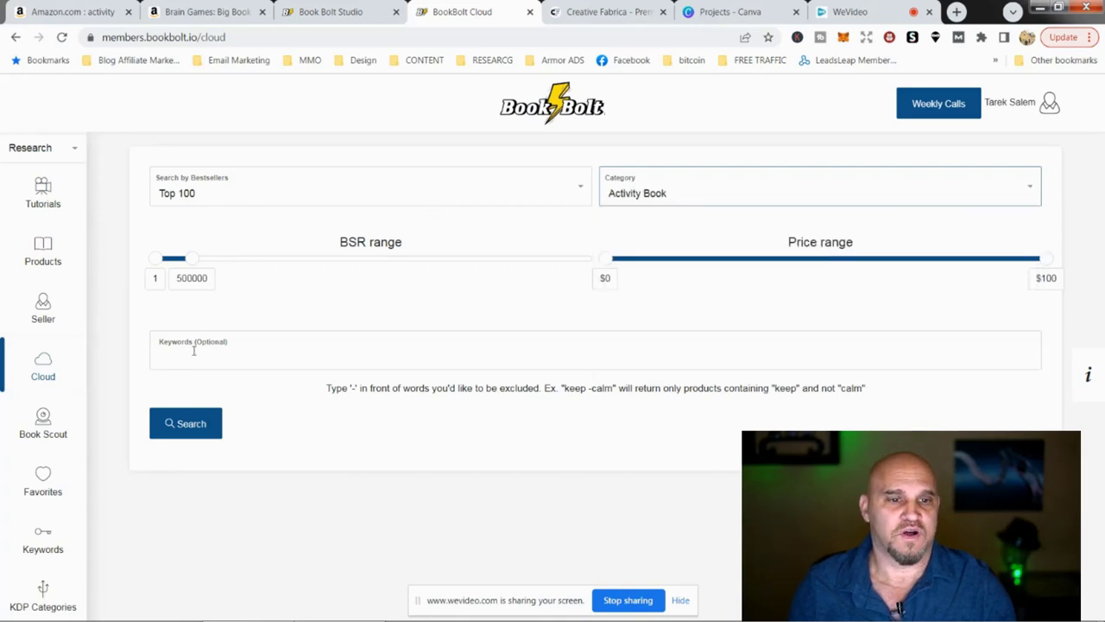
left_click(185, 432)
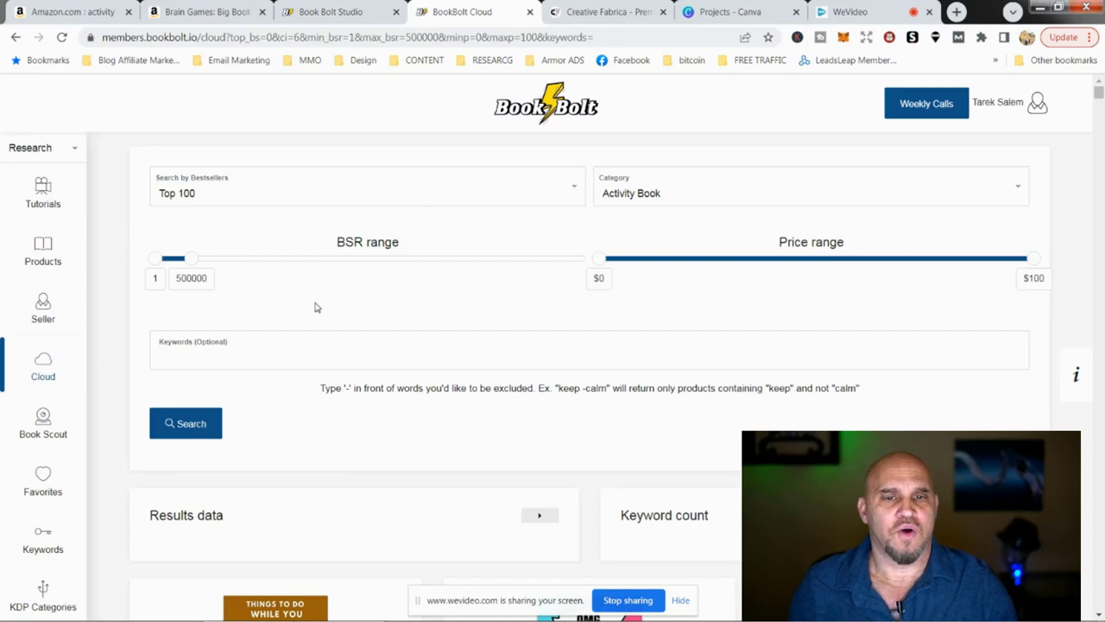
Examine the covers, publication dates, prices, BSR and estimated monthly sales of the leading activity book results.
scroll(414, 319, "down", 4)
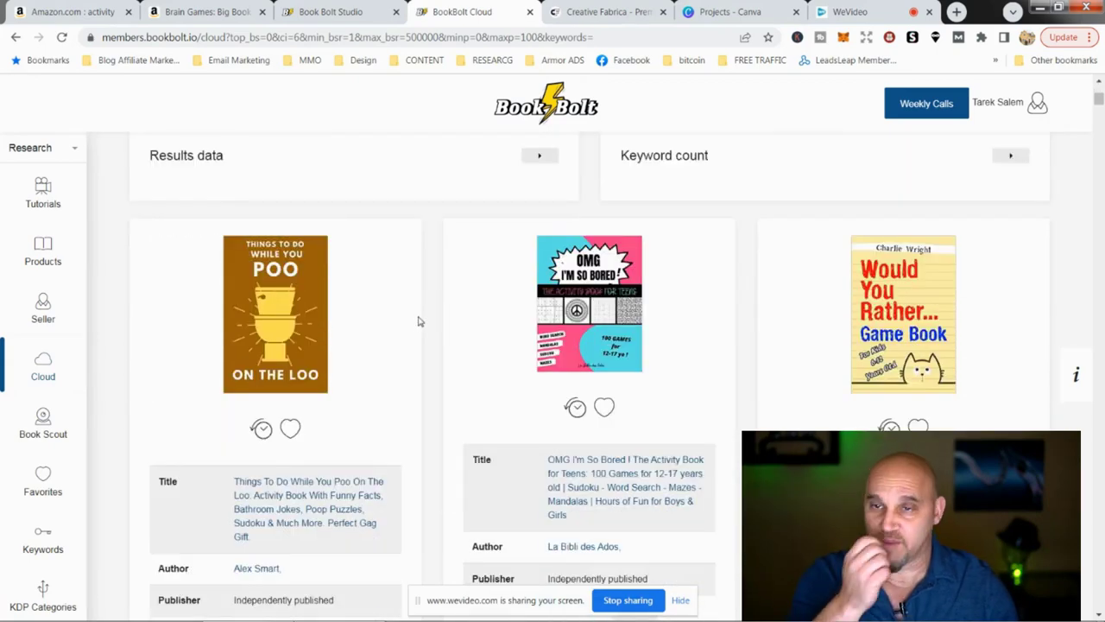
scroll(420, 311, "down", 2)
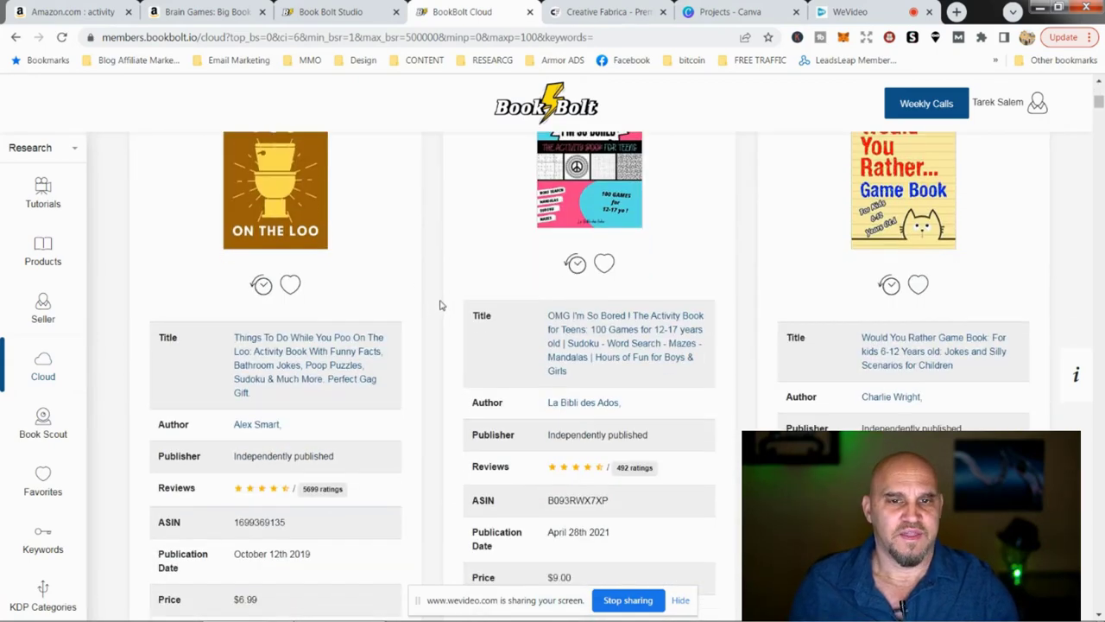
scroll(439, 305, "down", 1)
scroll(385, 271, "up", 2)
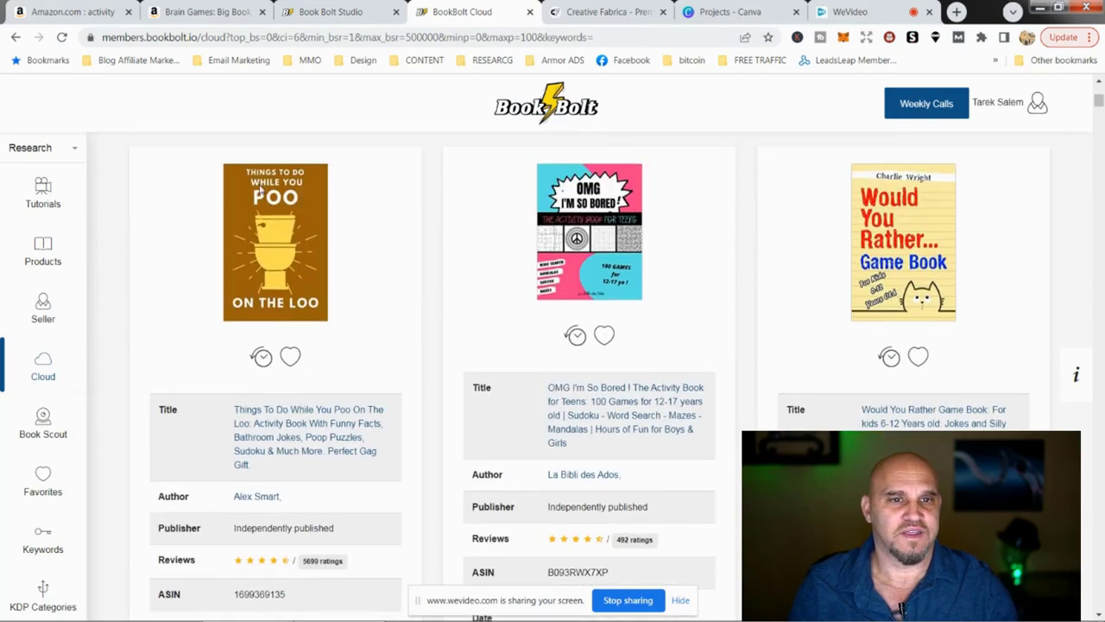
scroll(491, 272, "down", 4)
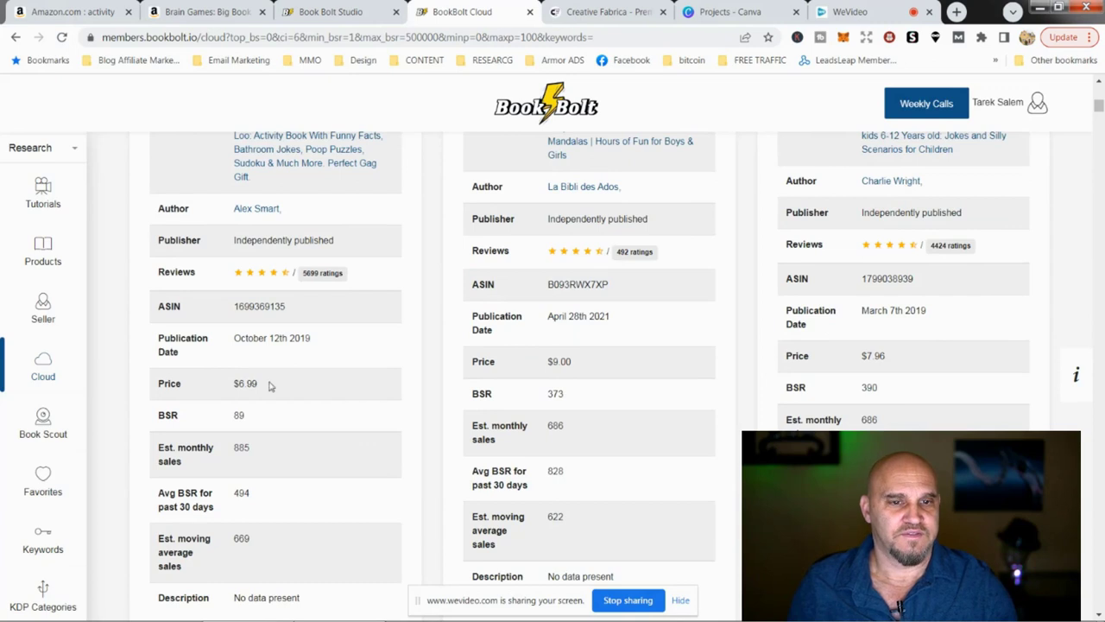
scroll(283, 421, "down", 1)
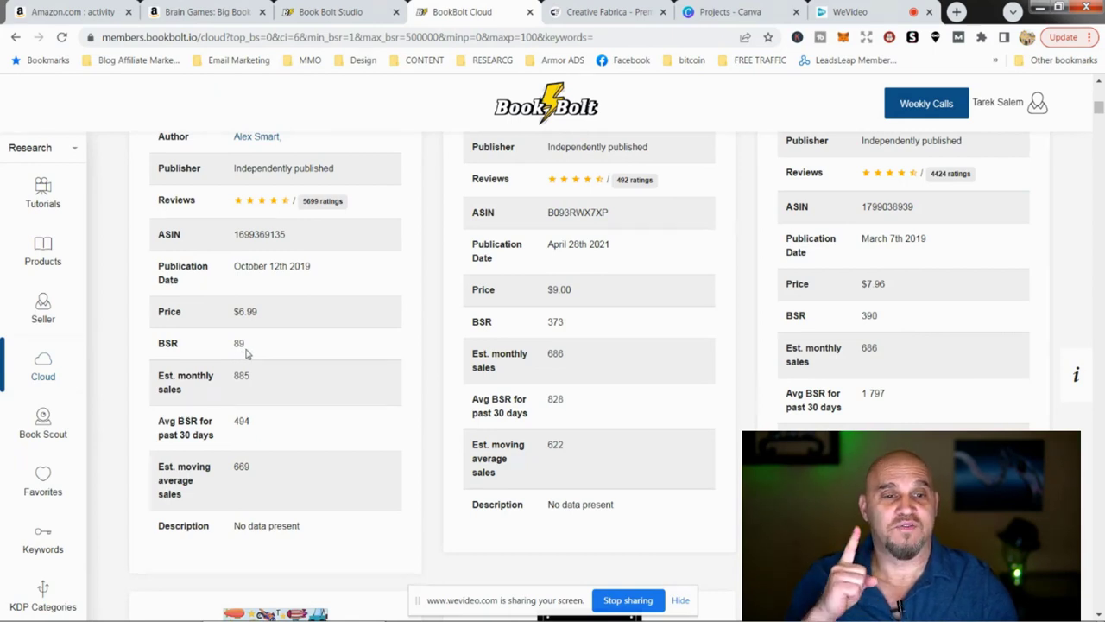
scroll(281, 356, "down", 1)
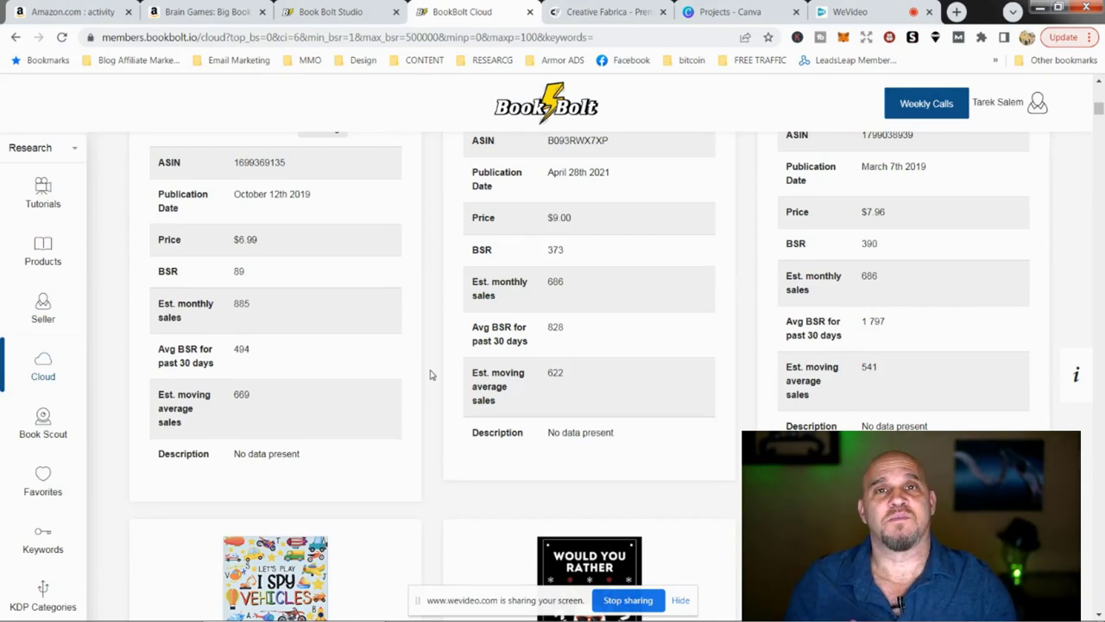
scroll(432, 374, "up", 1)
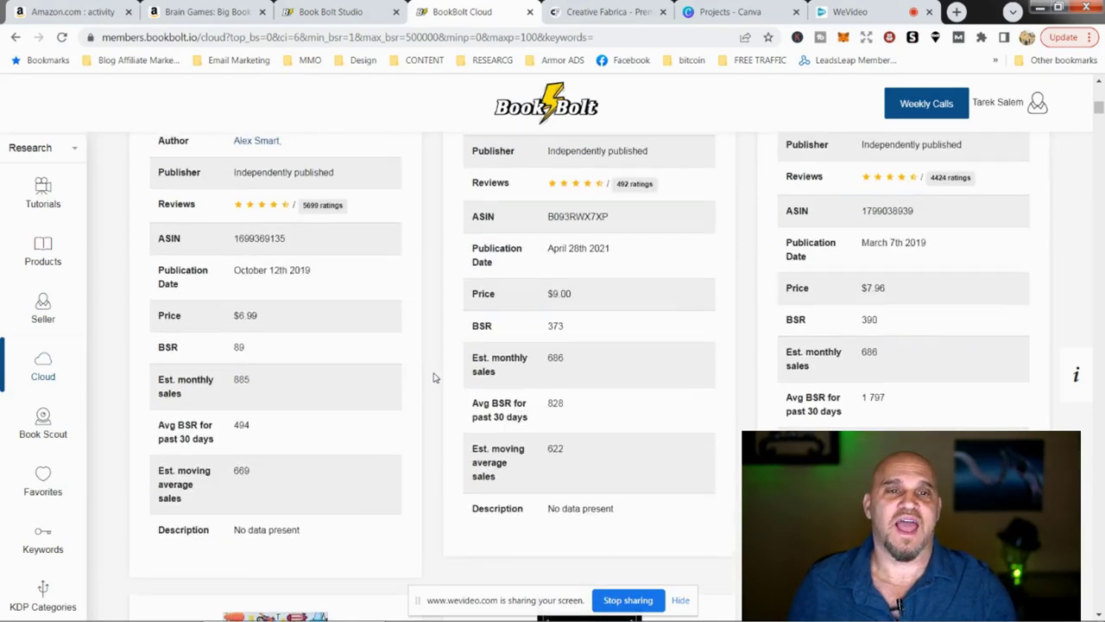
scroll(432, 375, "up", 2)
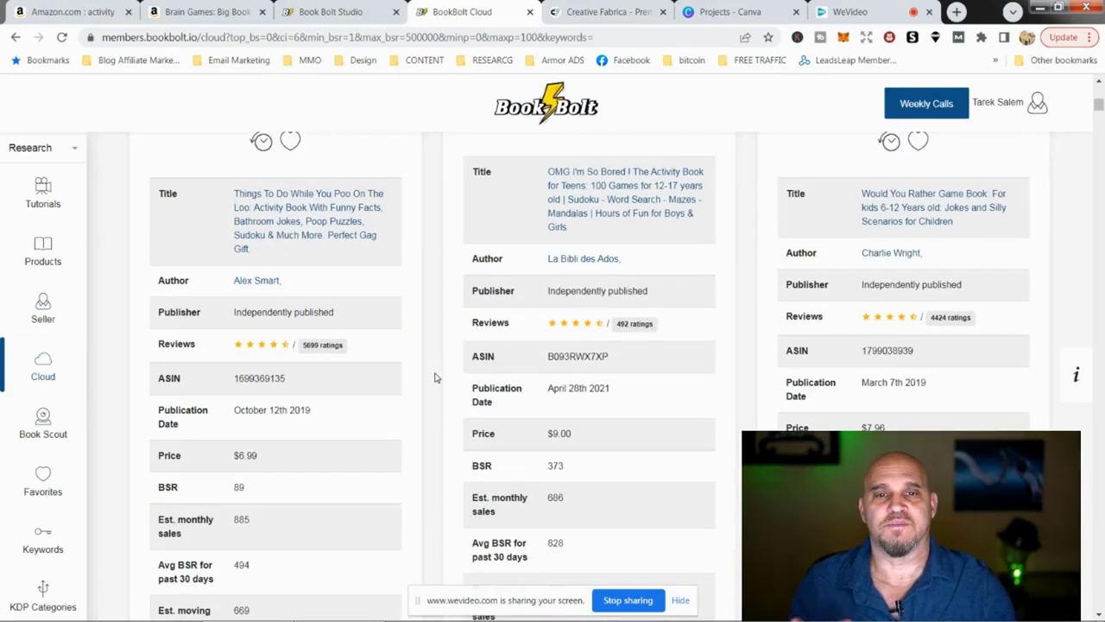
scroll(436, 377, "up", 1)
scroll(294, 440, "down", 3)
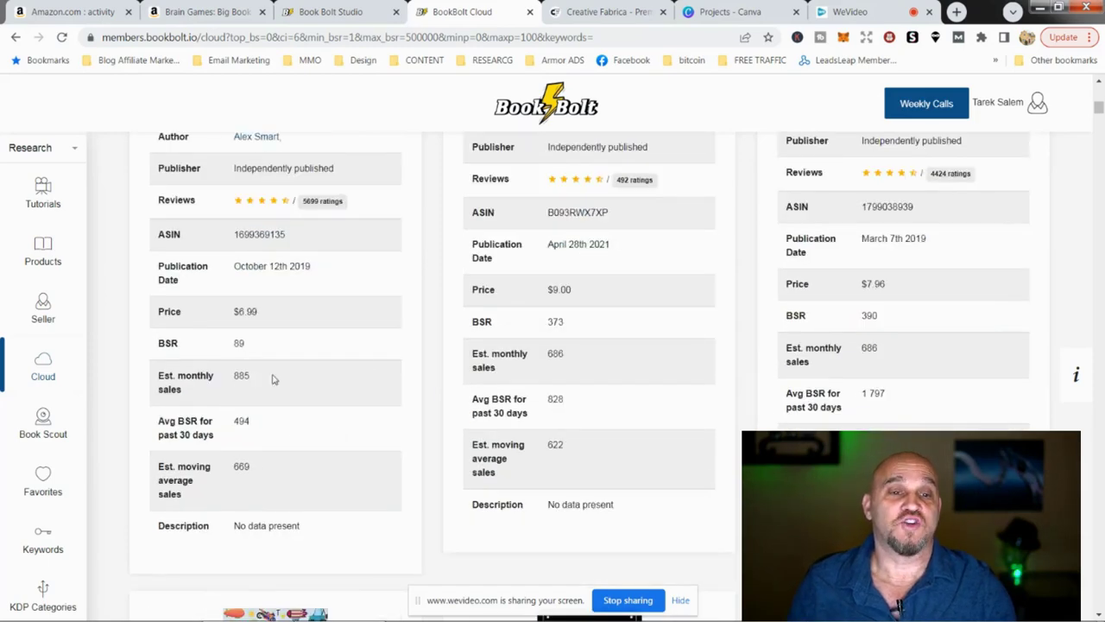
scroll(364, 361, "up", 4)
scroll(259, 343, "up", 4)
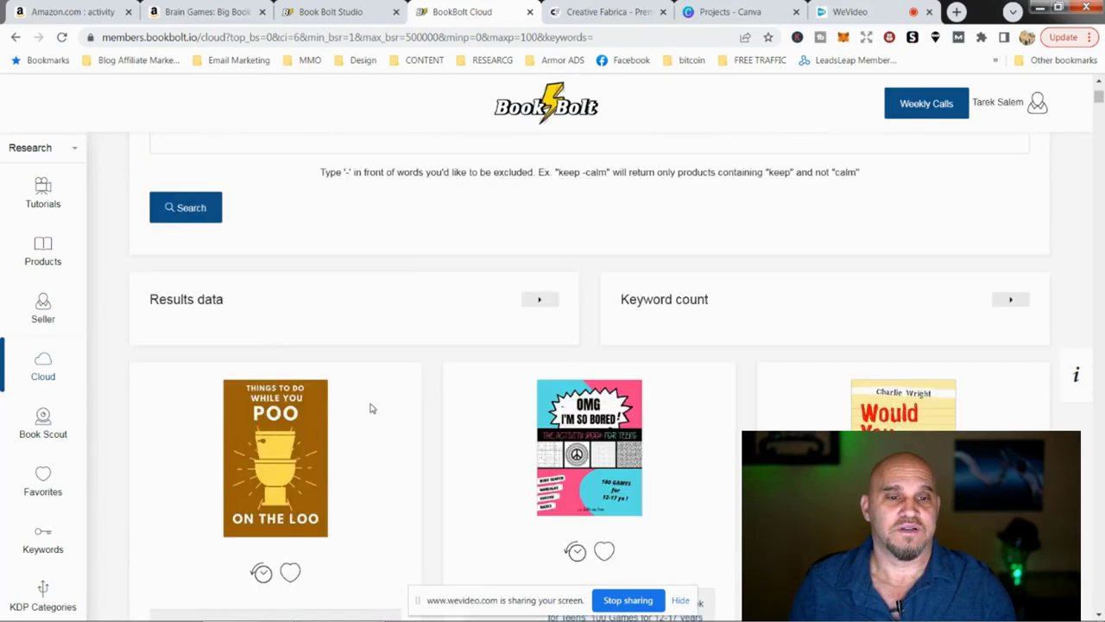
scroll(248, 398, "down", 3)
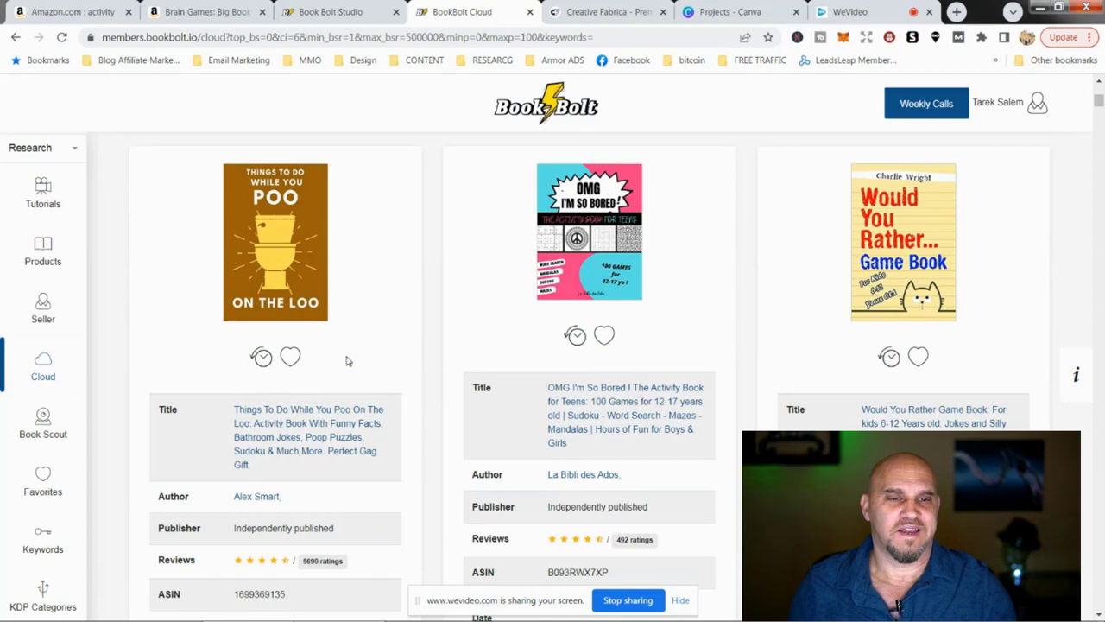
scroll(347, 361, "down", 3)
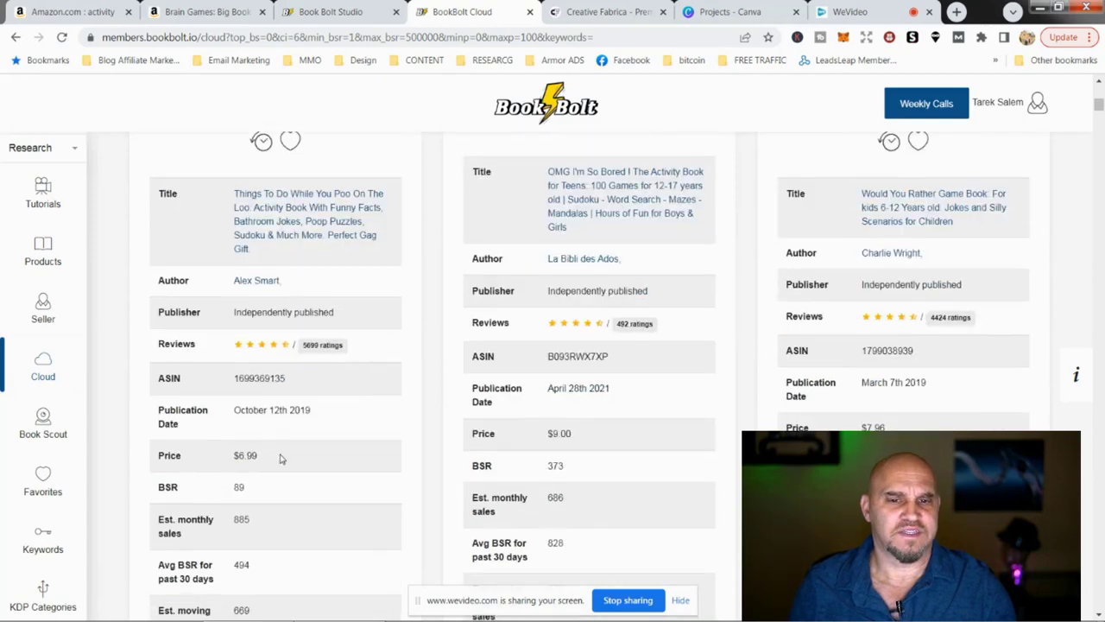
scroll(432, 407, "down", 4)
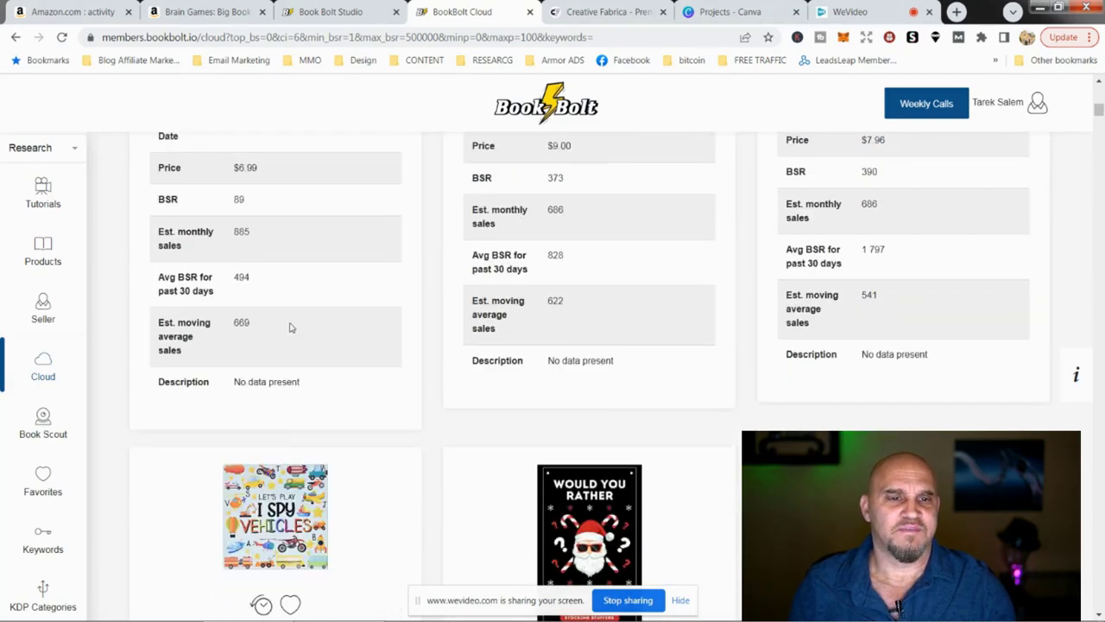
scroll(244, 365, "up", 1)
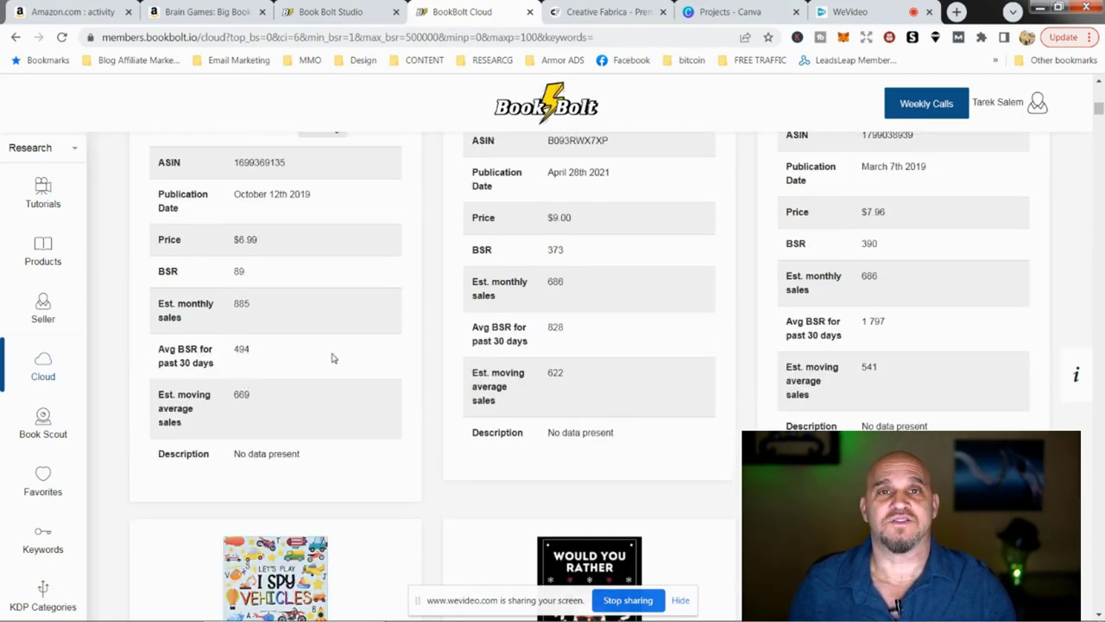
scroll(409, 374, "up", 6)
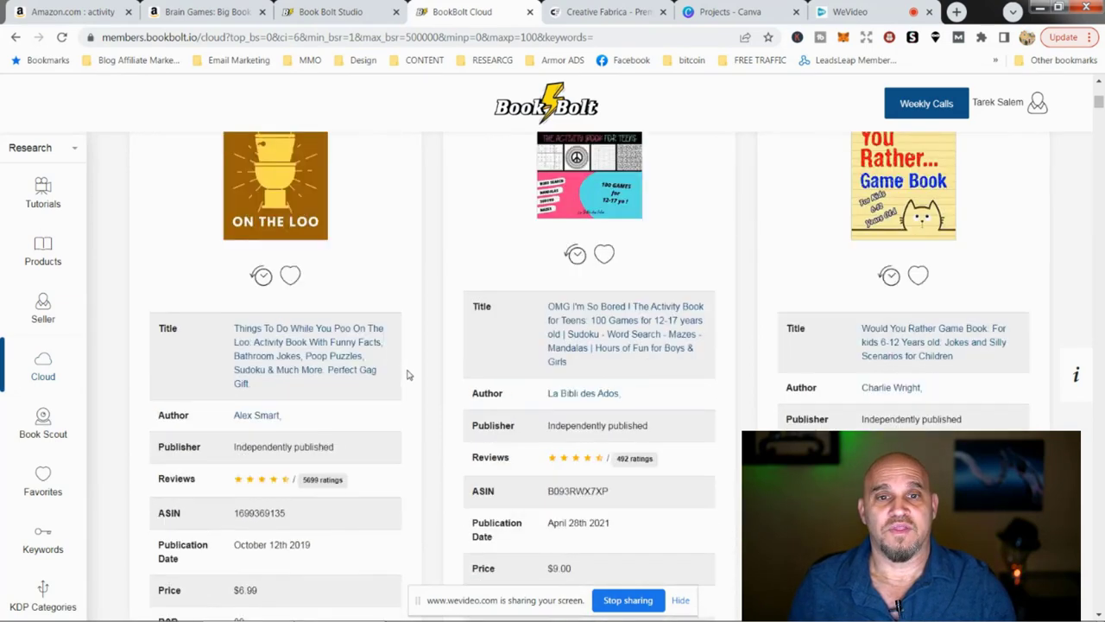
scroll(411, 375, "up", 1)
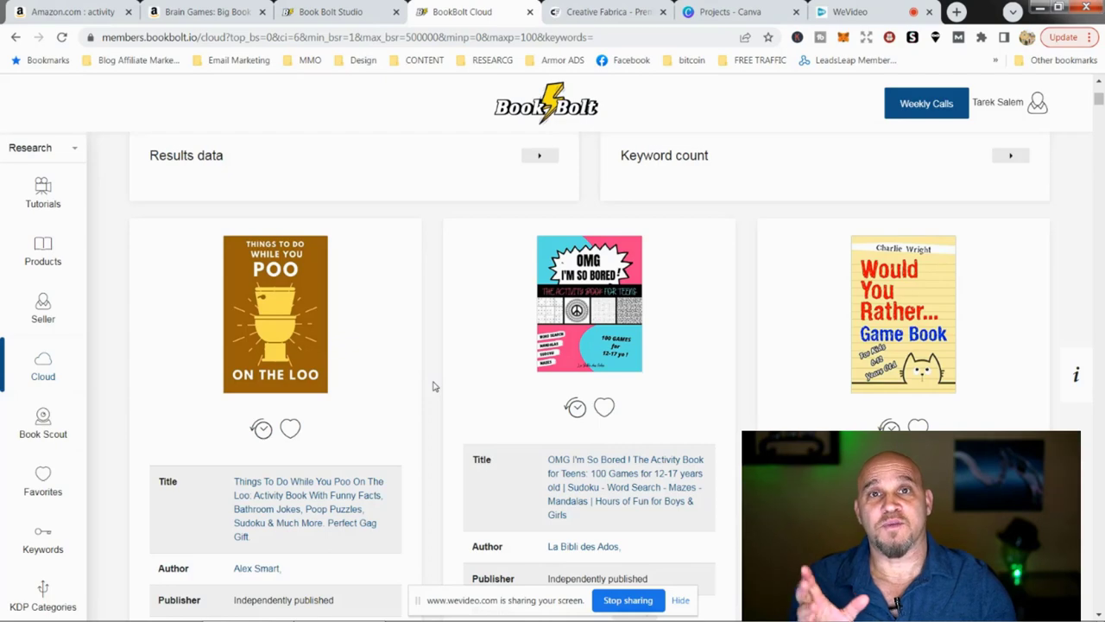
Run a Top 100 bestseller search in the Coloring Book category.
scroll(435, 386, "up", 3)
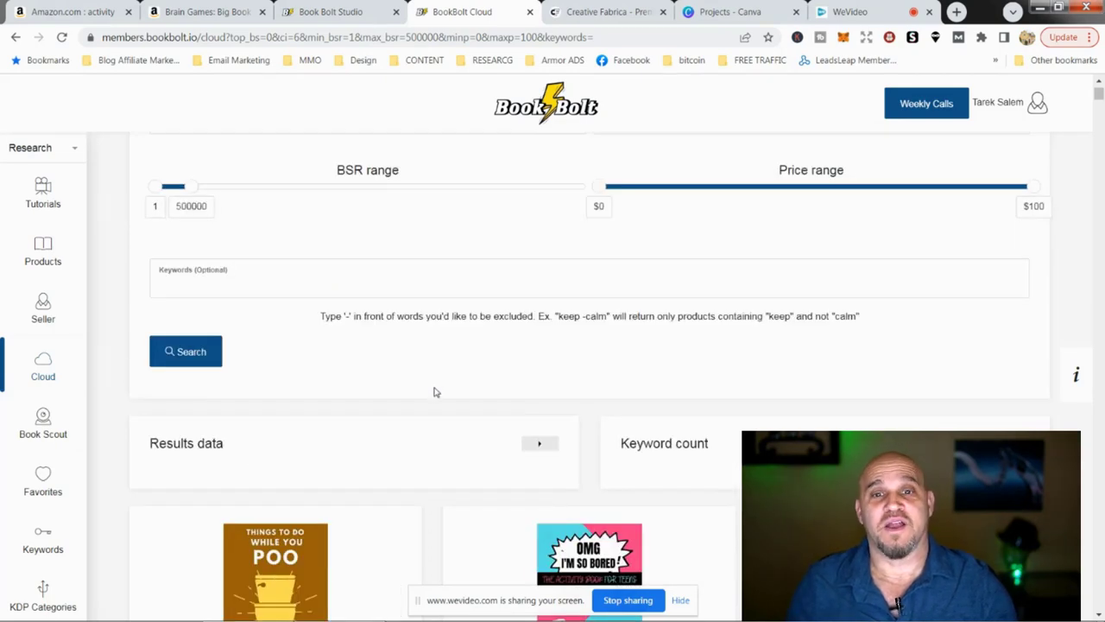
scroll(434, 391, "up", 1)
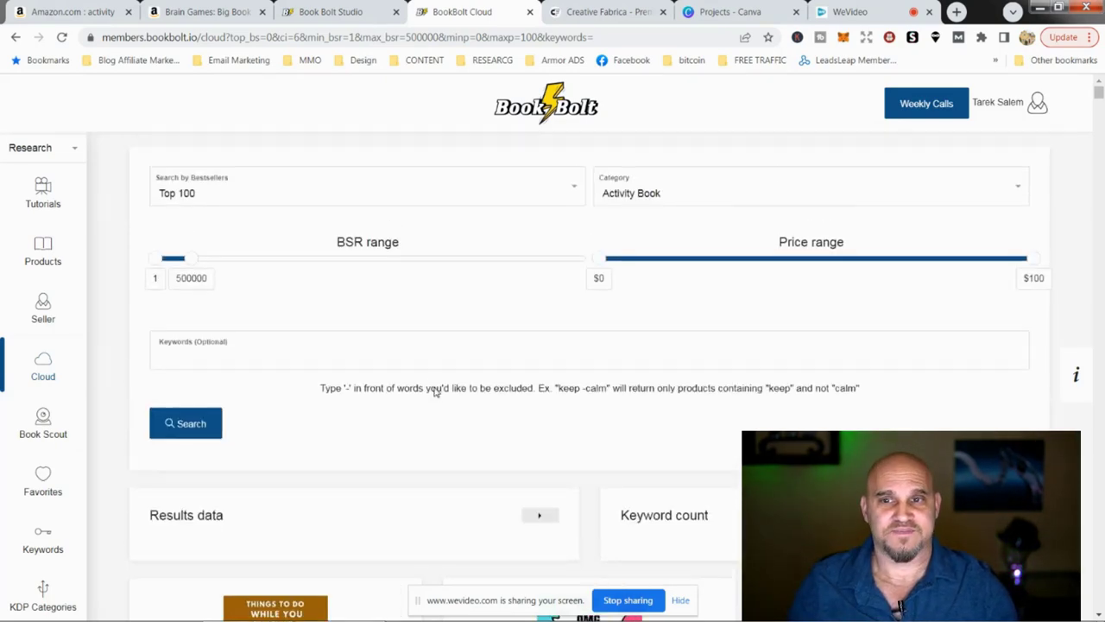
left_click(1007, 188)
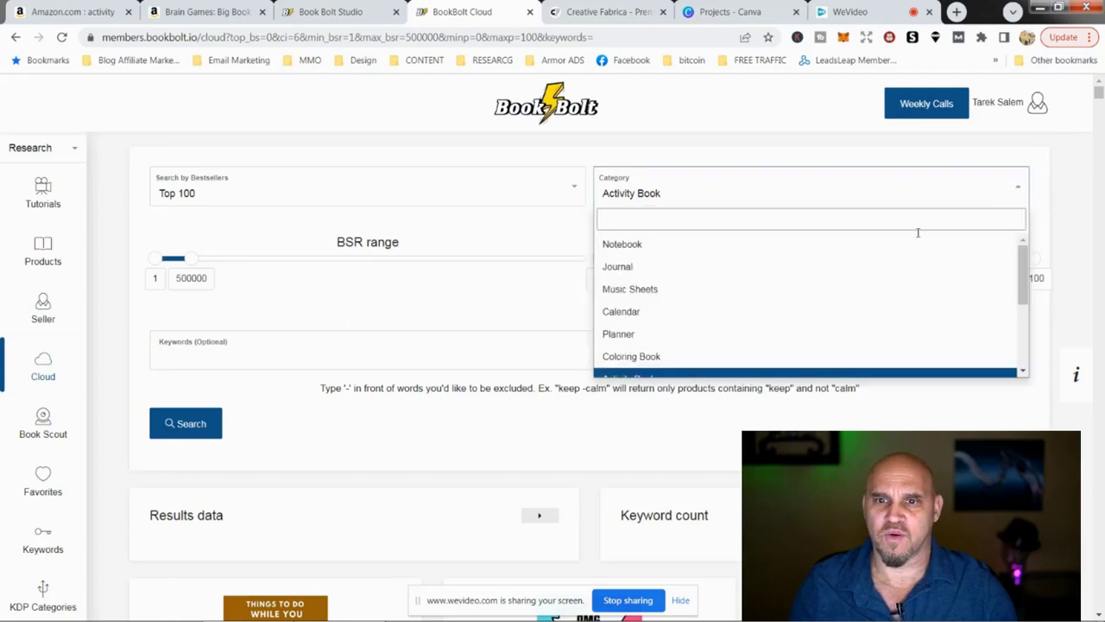
left_click(677, 355)
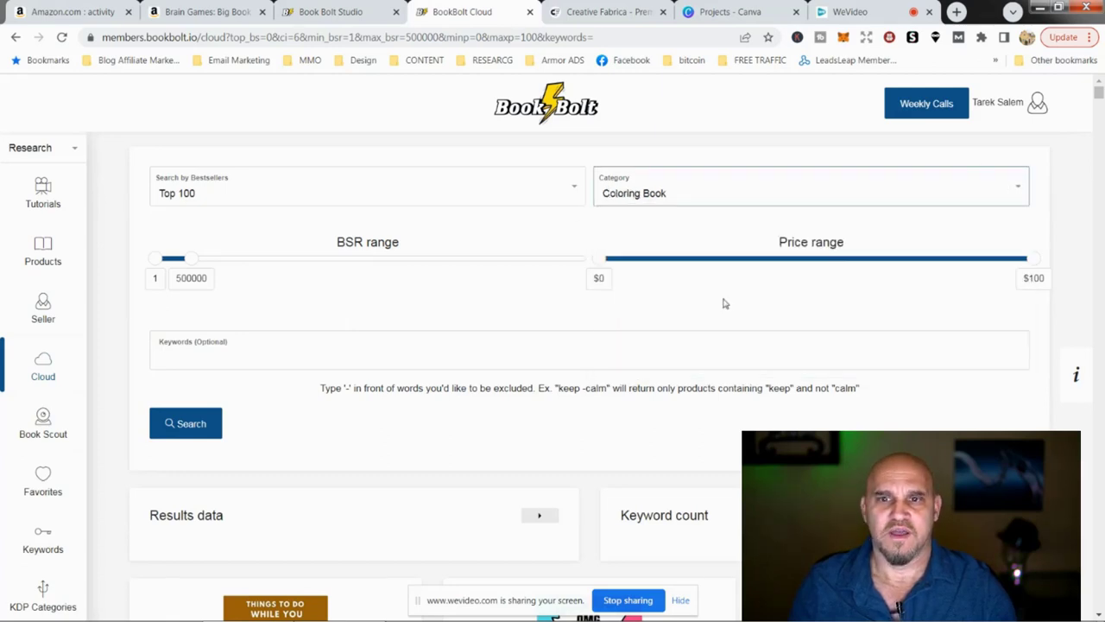
left_click(201, 432)
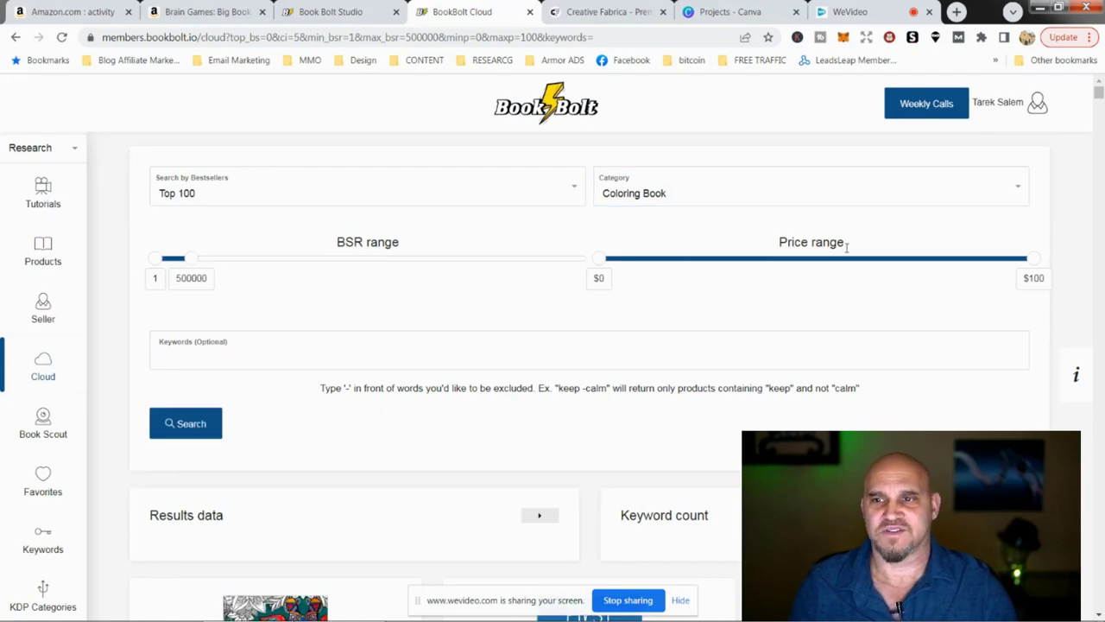
Examine the covers, review counts, publication dates, prices, BSR and estimated monthly sales of the first row of coloring books.
scroll(458, 328, "down", 5)
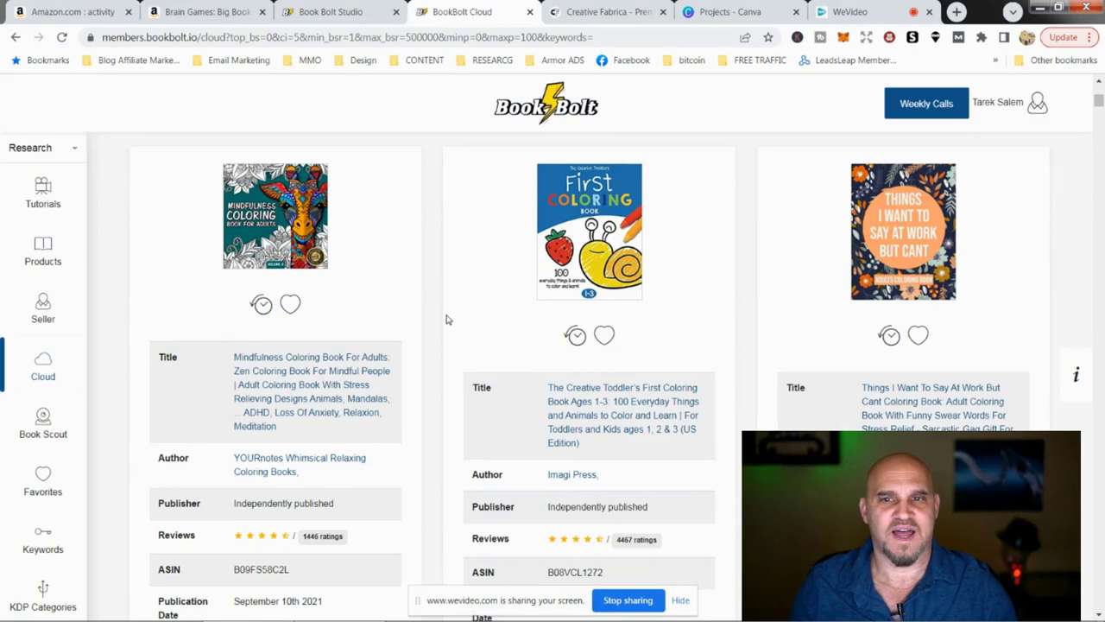
scroll(436, 306, "down", 1)
scroll(436, 306, "up", 1)
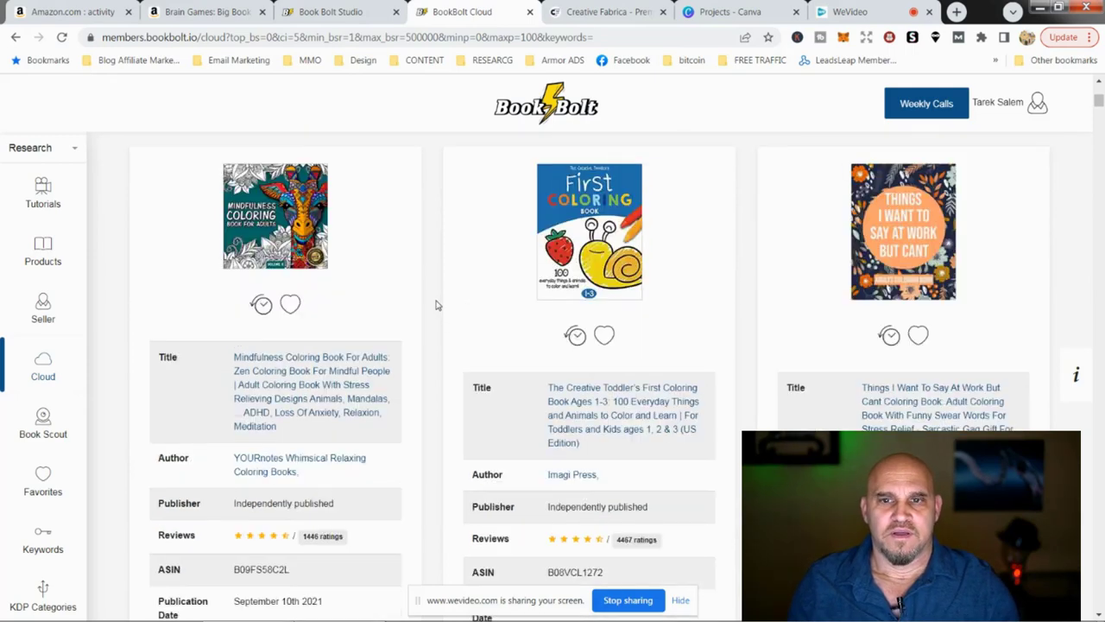
scroll(441, 311, "down", 1)
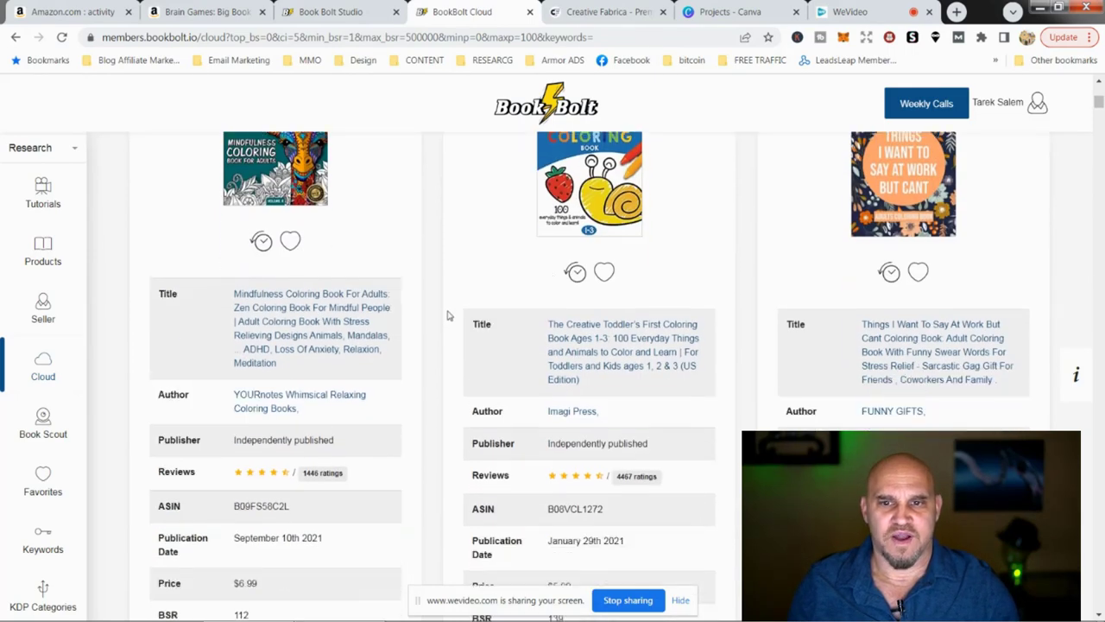
scroll(577, 239, "up", 1)
scroll(484, 300, "down", 3)
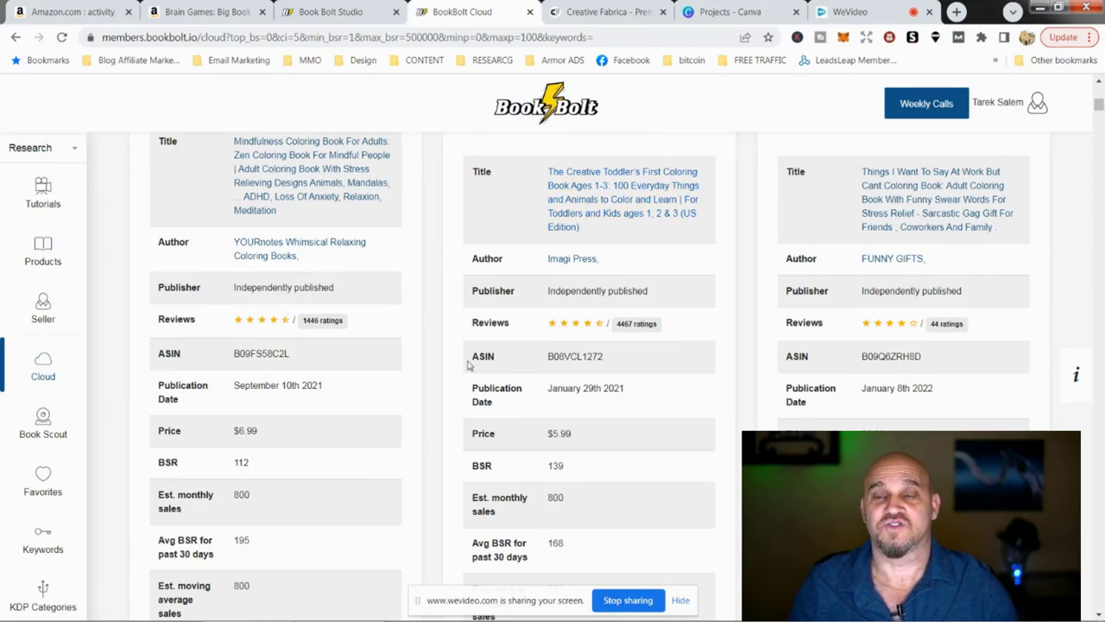
scroll(501, 406, "down", 1)
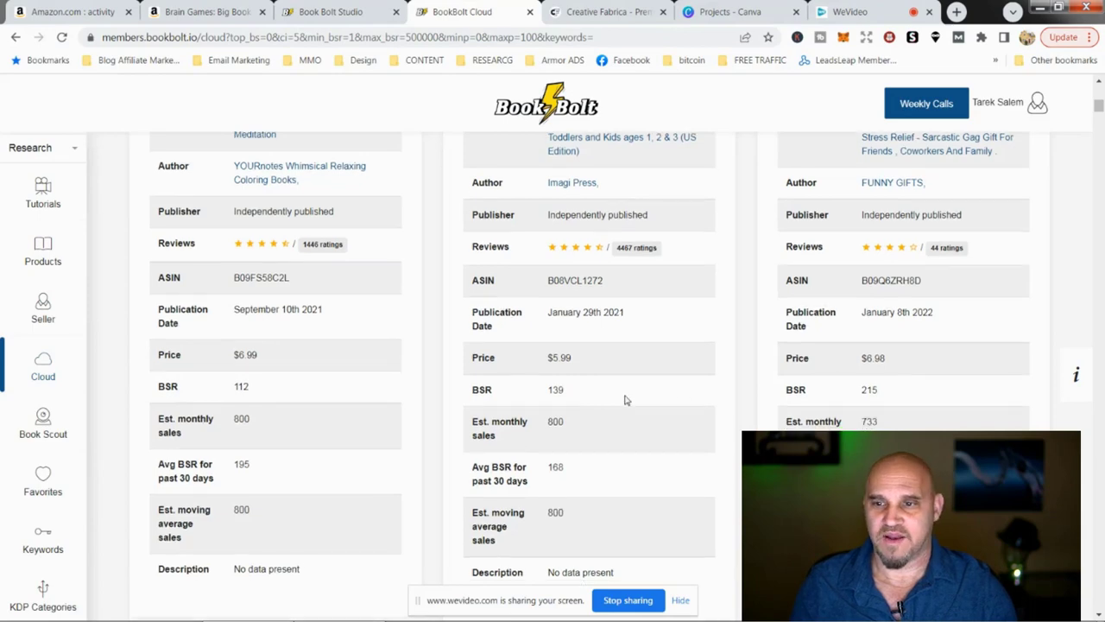
Compare the second row of coloring books by cover, publication date, price, BSR and estimated monthly sales.
scroll(616, 400, "down", 6)
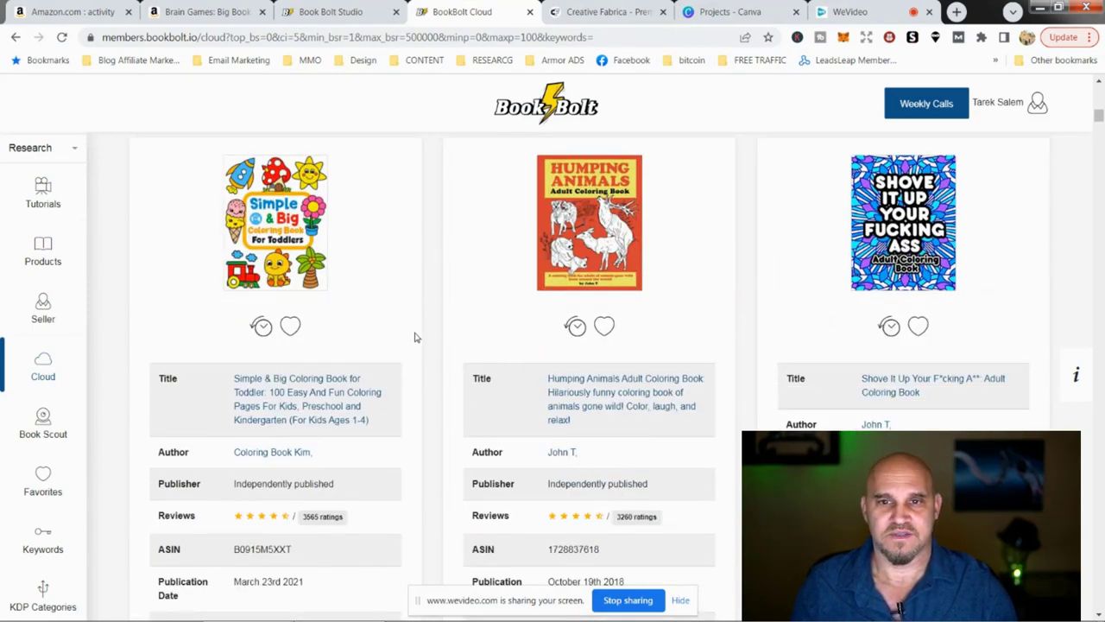
scroll(425, 331, "down", 2)
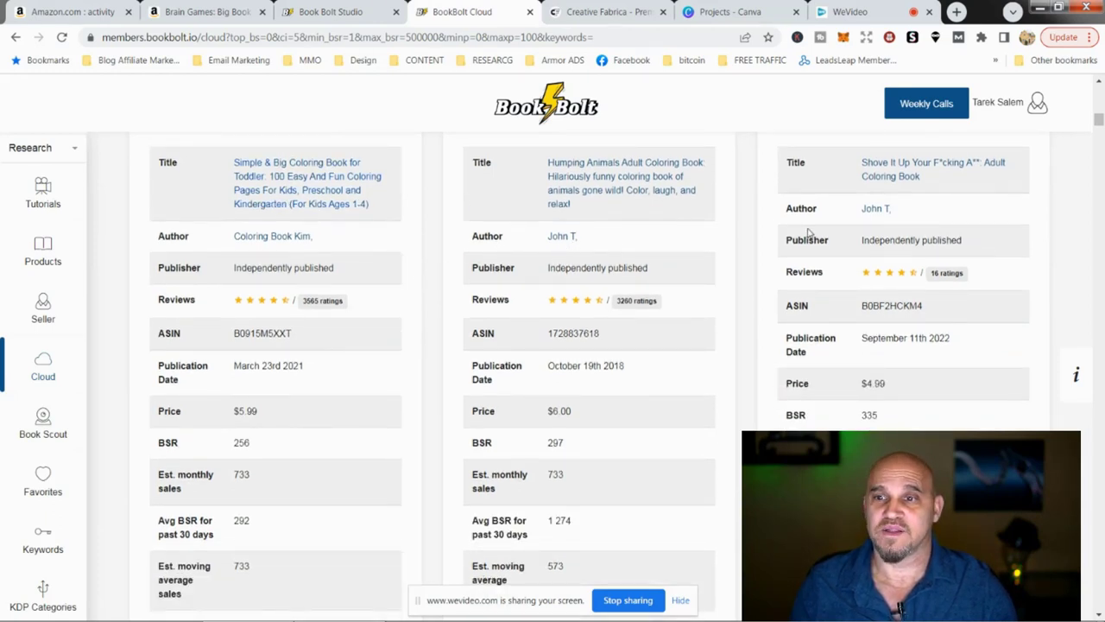
scroll(753, 269, "up", 3)
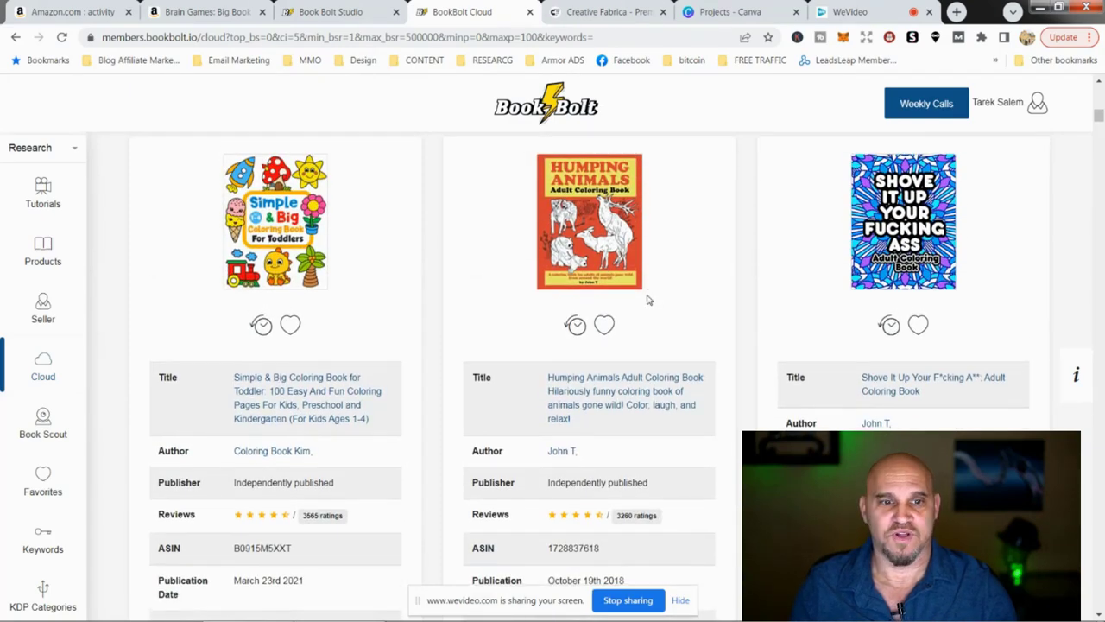
scroll(700, 361, "down", 3)
scroll(430, 335, "up", 2)
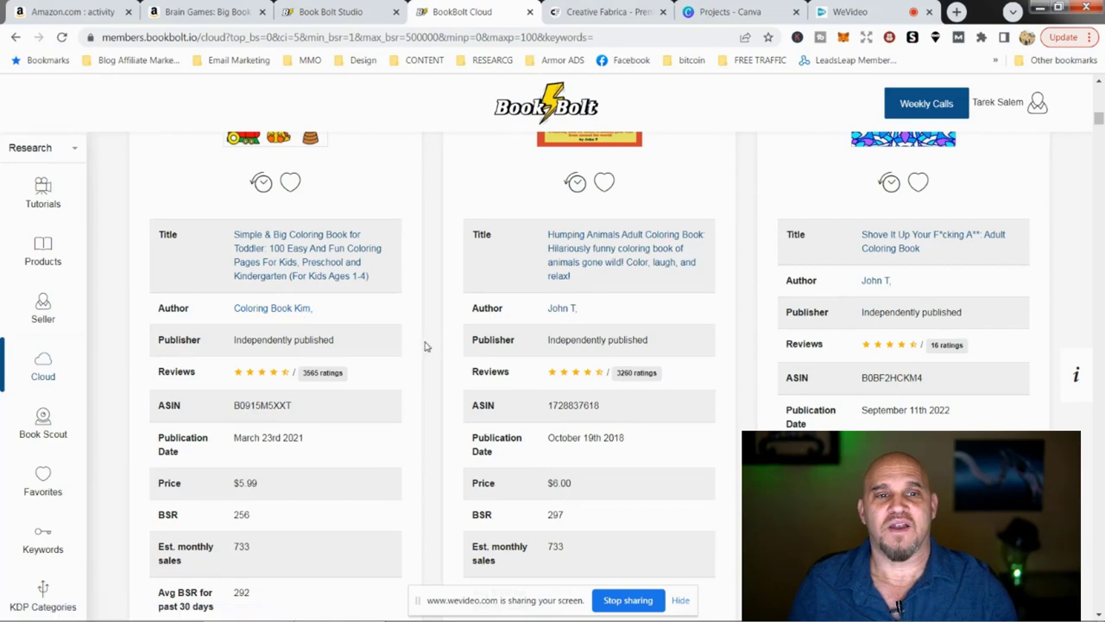
scroll(426, 347, "up", 1)
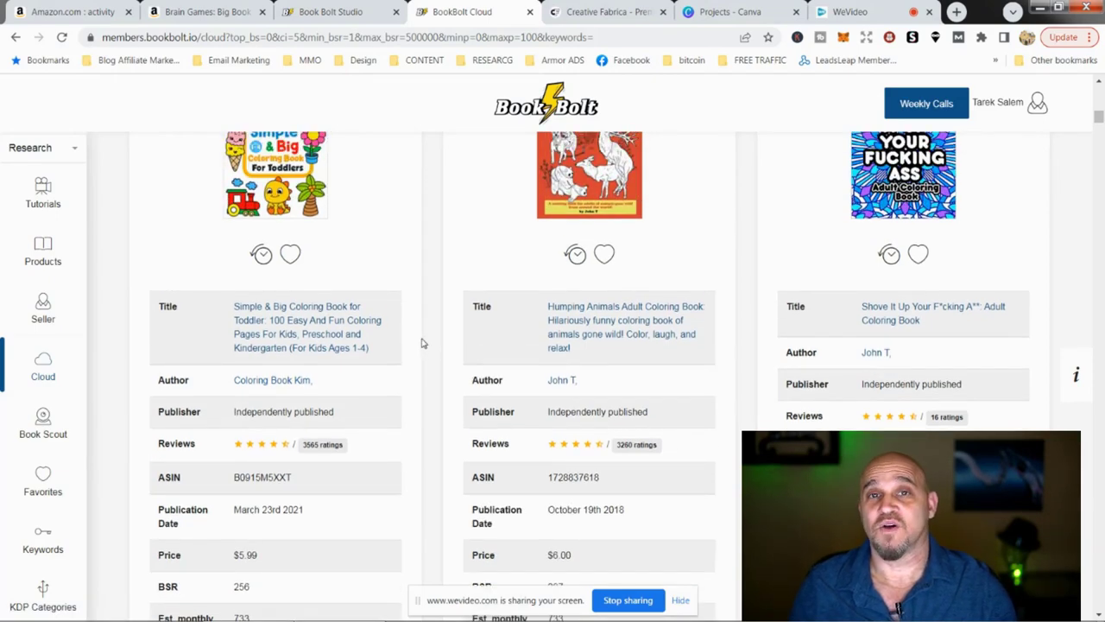
scroll(436, 342, "up", 2)
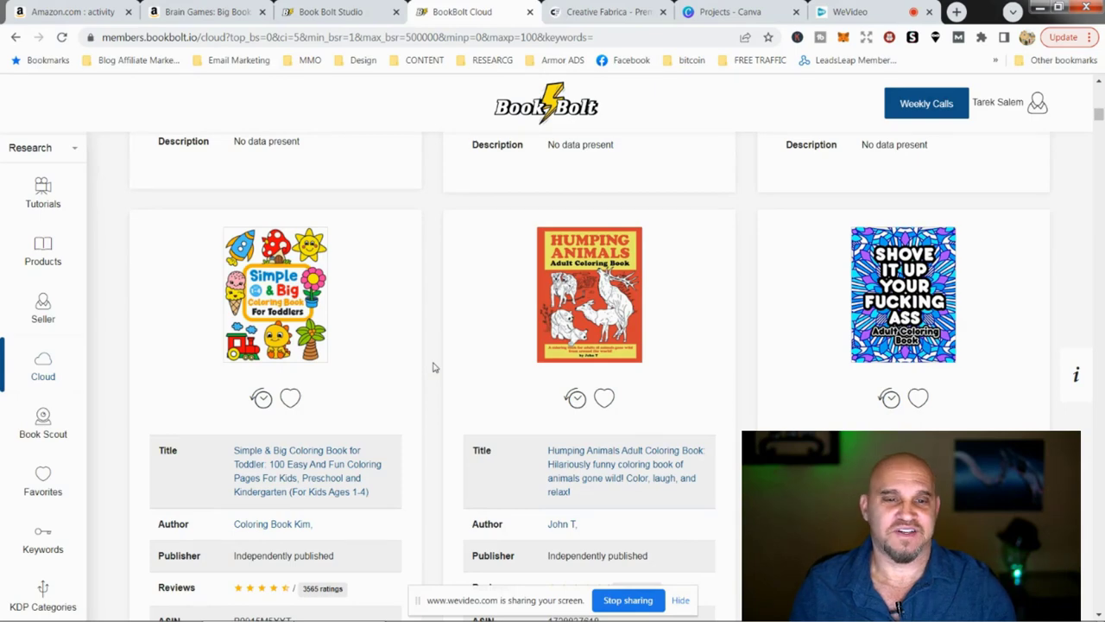
scroll(433, 367, "down", 5)
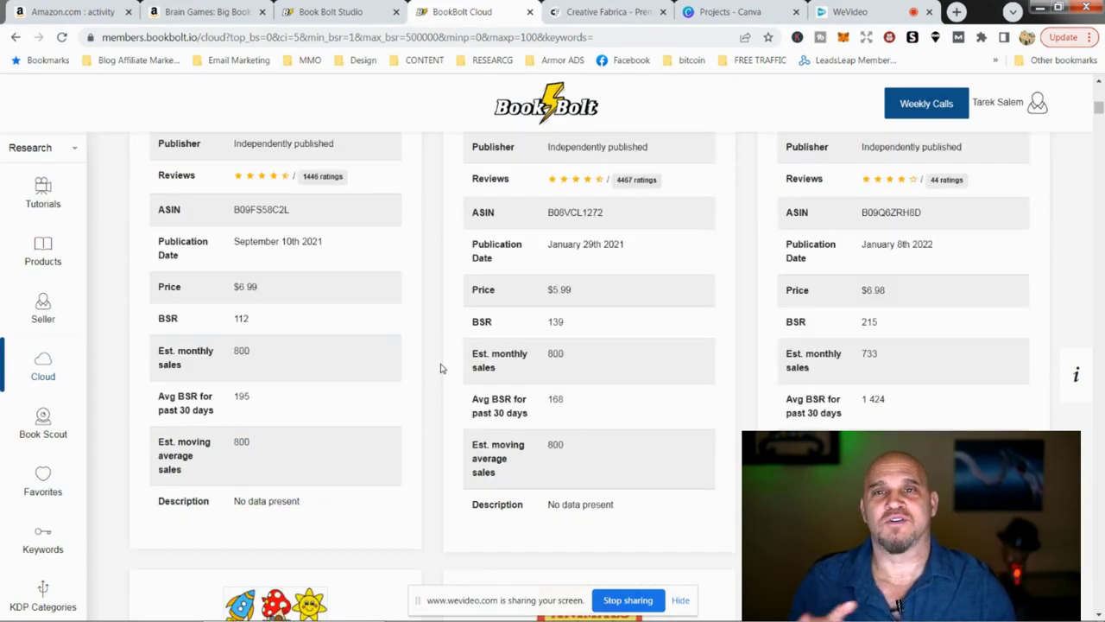
scroll(441, 369, "up", 4)
scroll(457, 364, "up", 3)
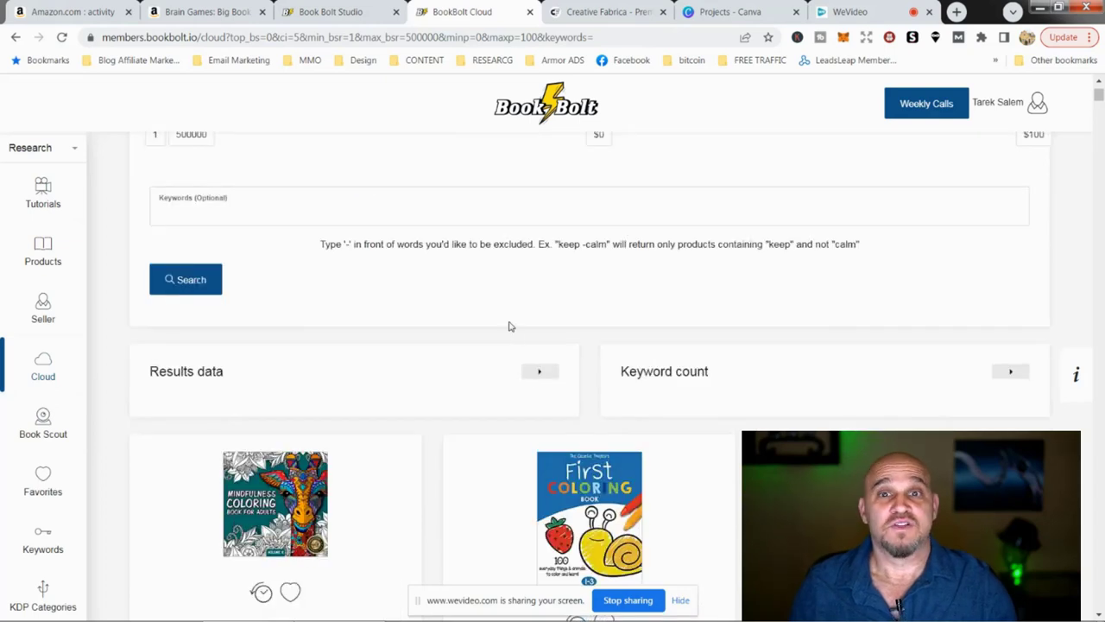
scroll(293, 246, "up", 2)
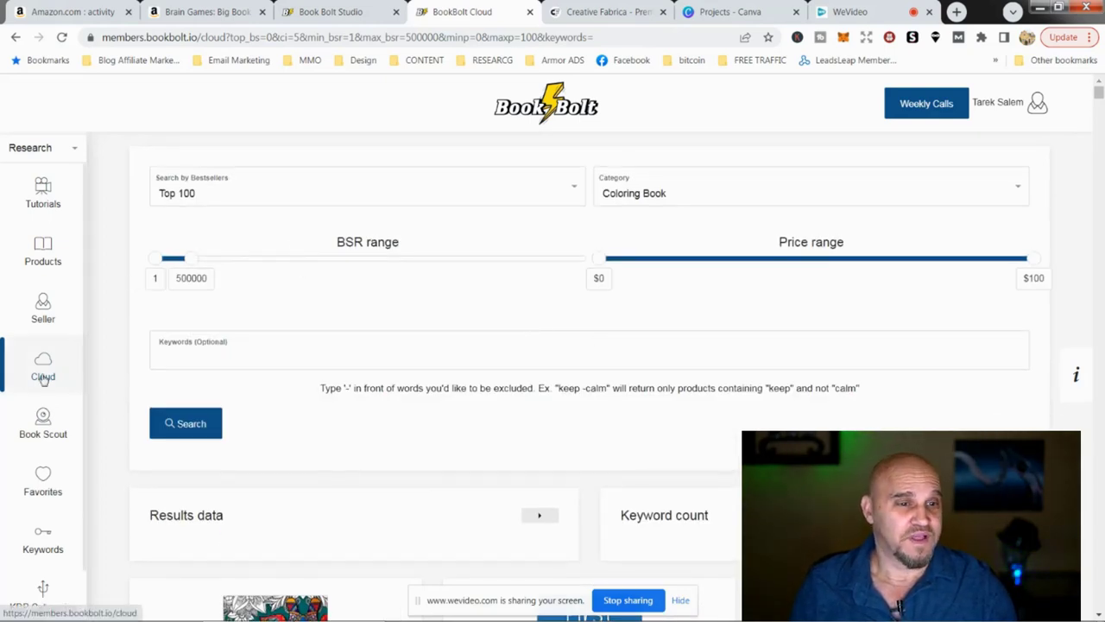
Search the Keywords research tool for "activity book" and review the Amazon and Google search volumes, CPC and competition of the listed phrases.
mouse_move(40, 547)
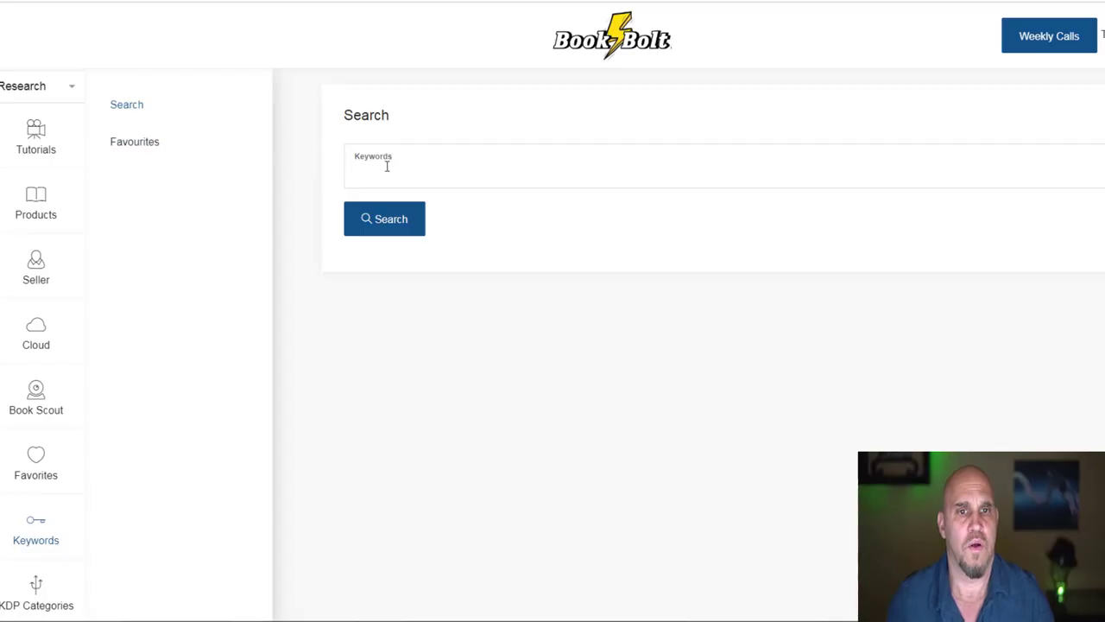
left_click(349, 220)
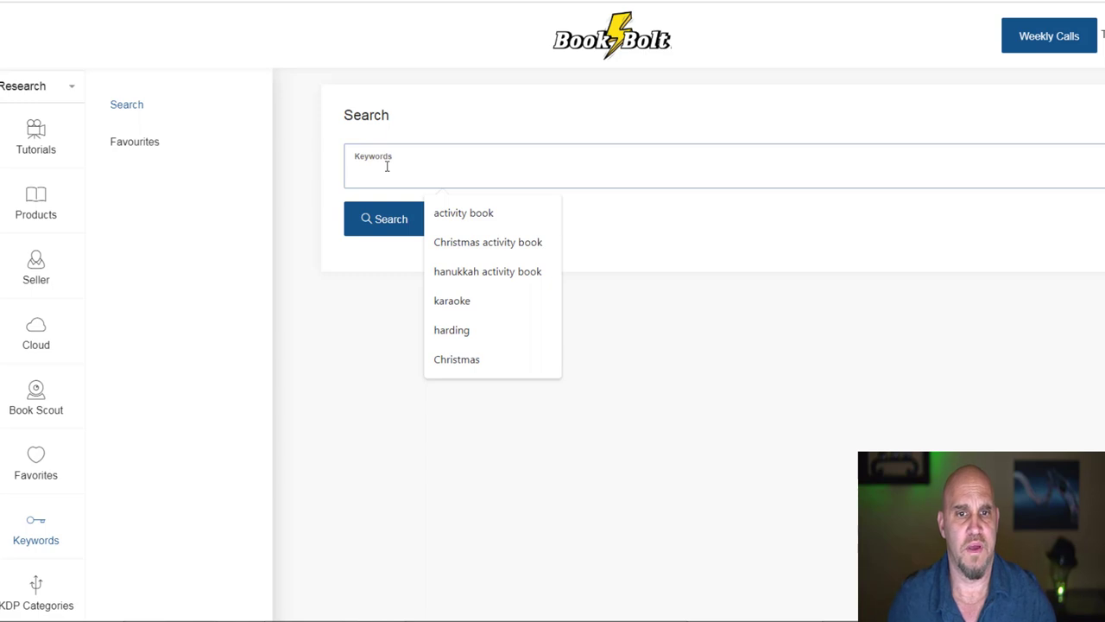
left_click(471, 216)
left_click(390, 221)
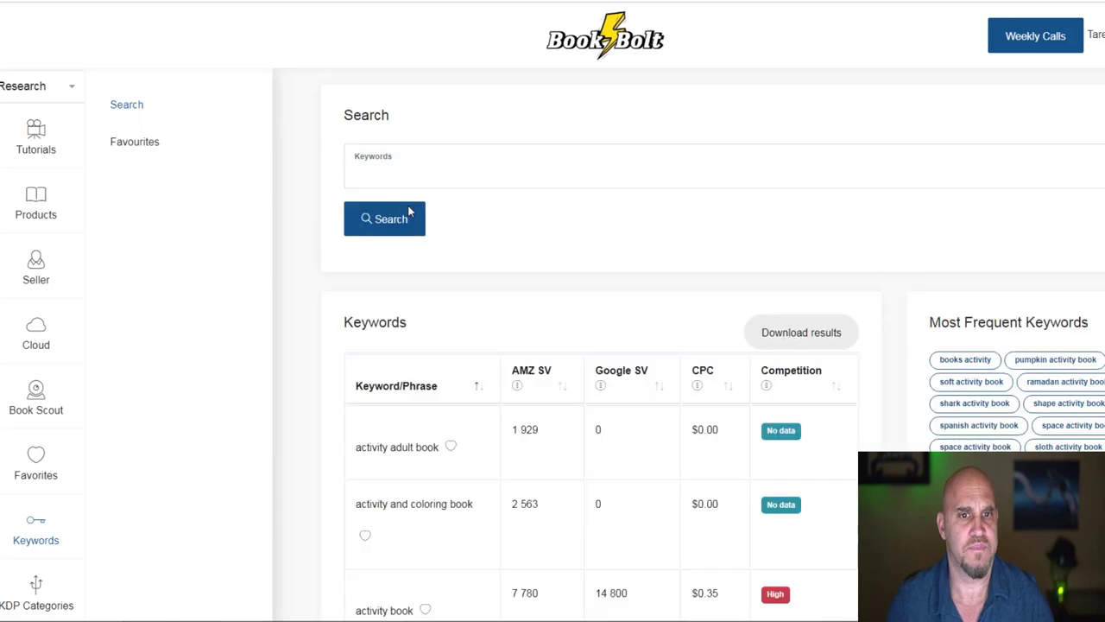
scroll(616, 267, "down", 1)
scroll(615, 267, "down", 2)
scroll(535, 268, "down", 1)
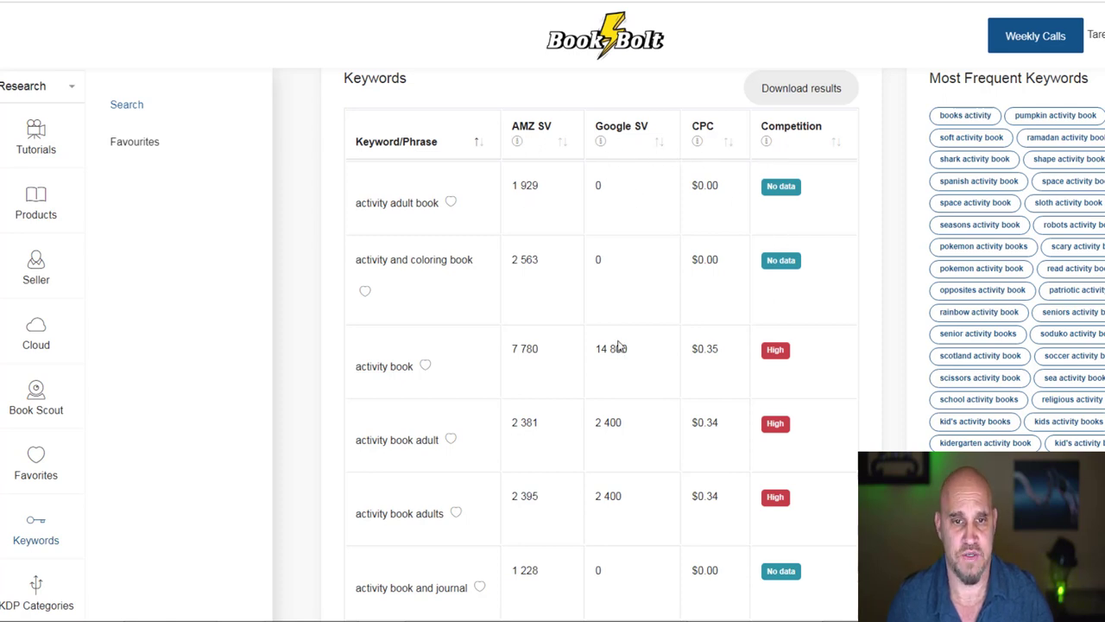
scroll(410, 302, "down", 2)
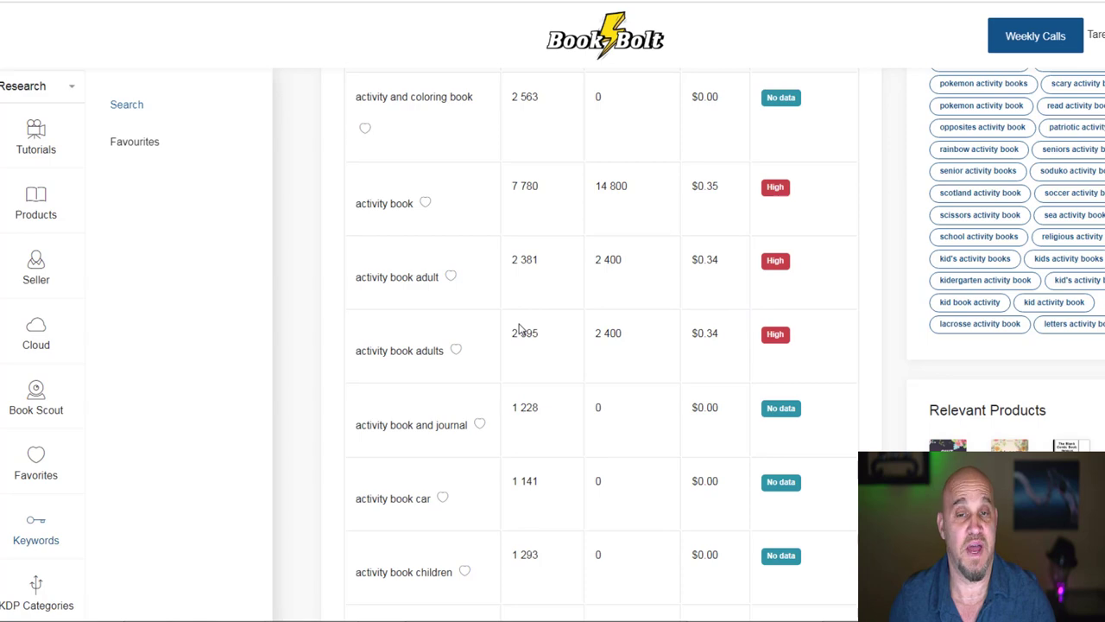
Search the keywords for "Christmas activity book" and review the related phrases' search volumes, CPC and competition.
scroll(521, 329, "up", 5)
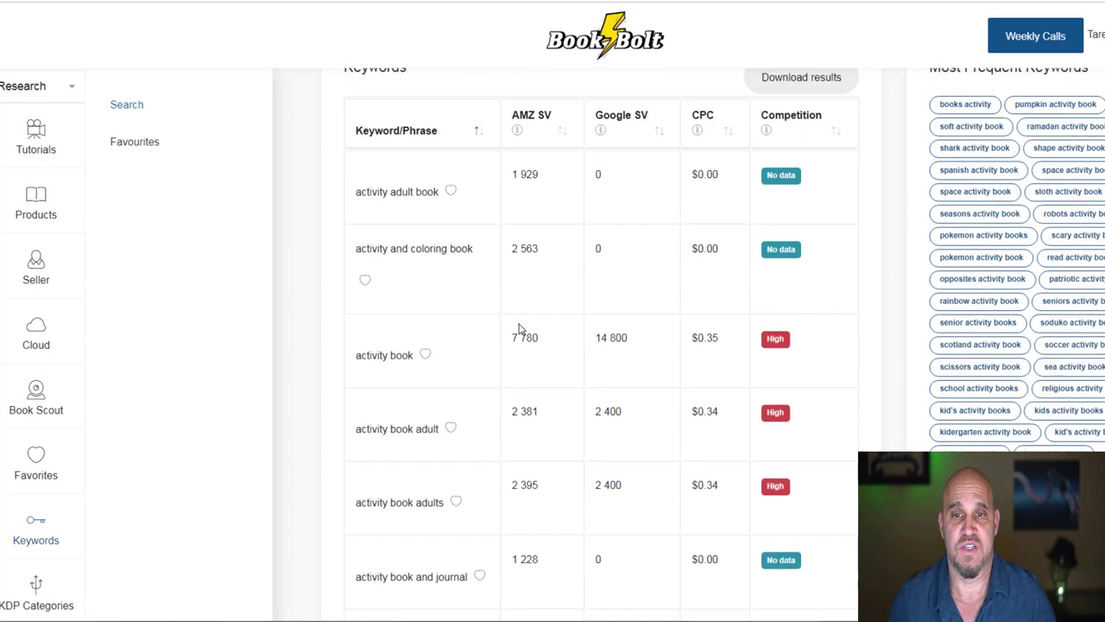
left_click(385, 173)
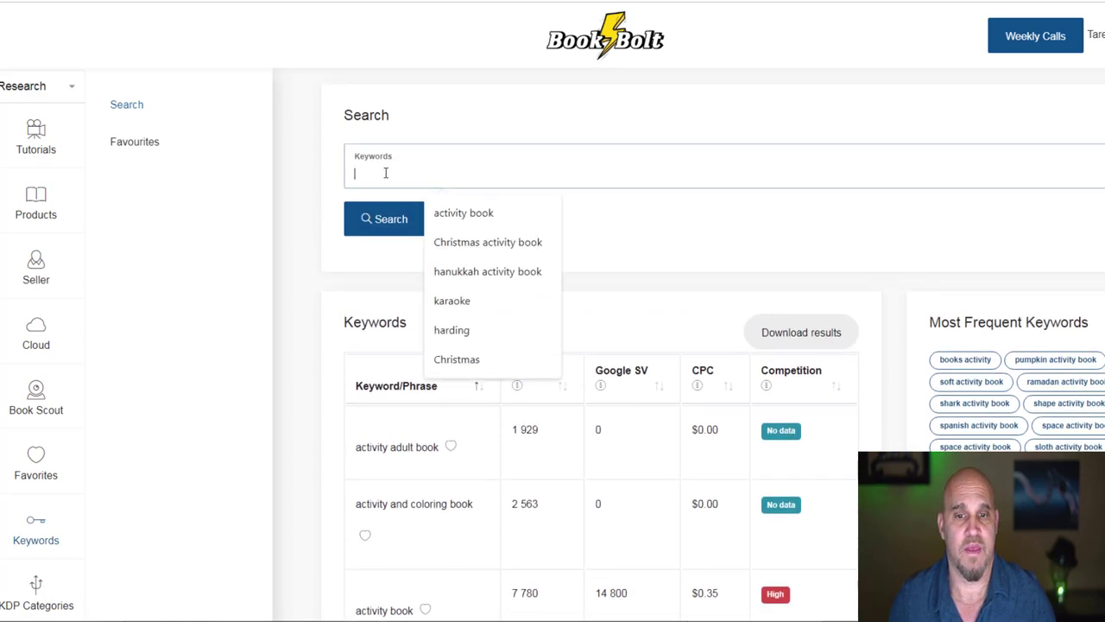
left_click(458, 244)
left_click(387, 223)
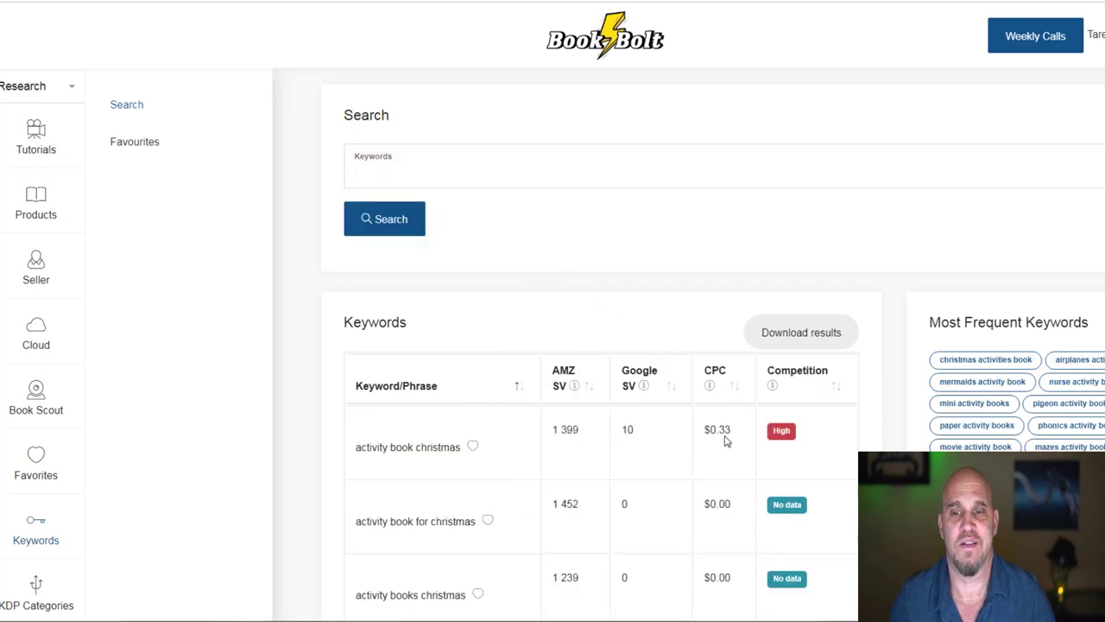
scroll(734, 380, "down", 2)
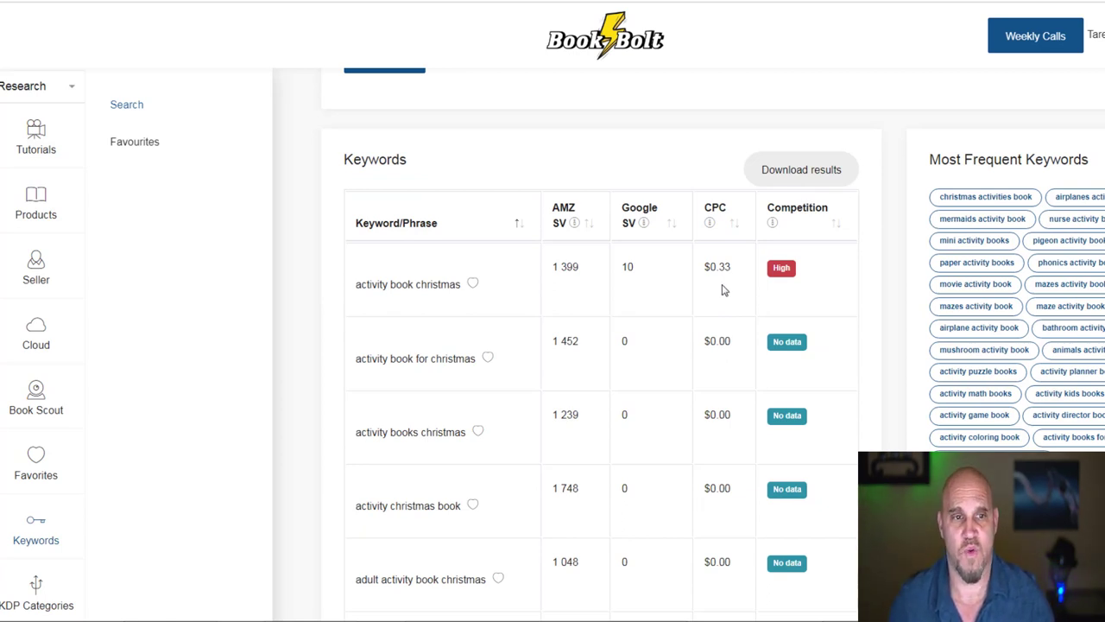
scroll(722, 294, "down", 2)
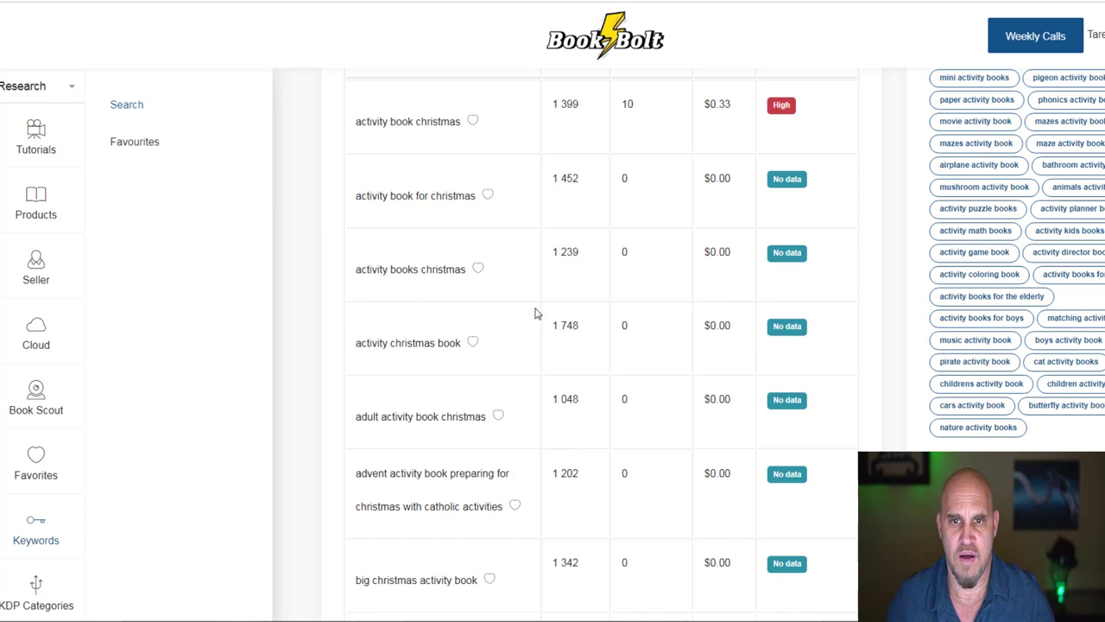
scroll(535, 313, "up", 2)
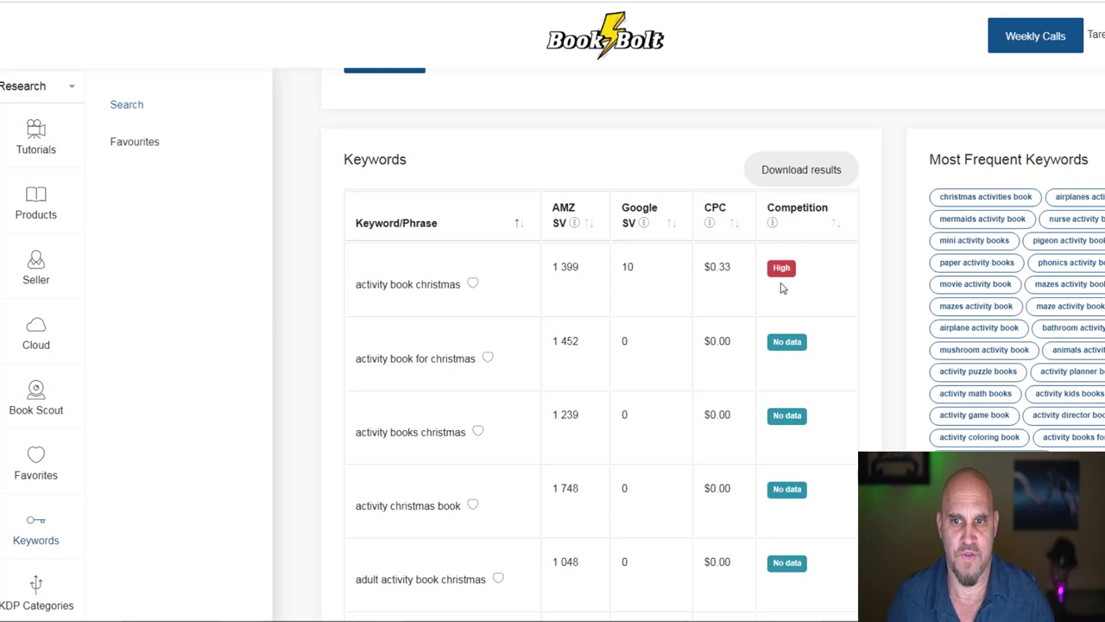
Search the keywords for "hanukkah activity book" and look through the related phrases and their search volumes.
scroll(416, 176, "up", 1)
scroll(416, 175, "up", 2)
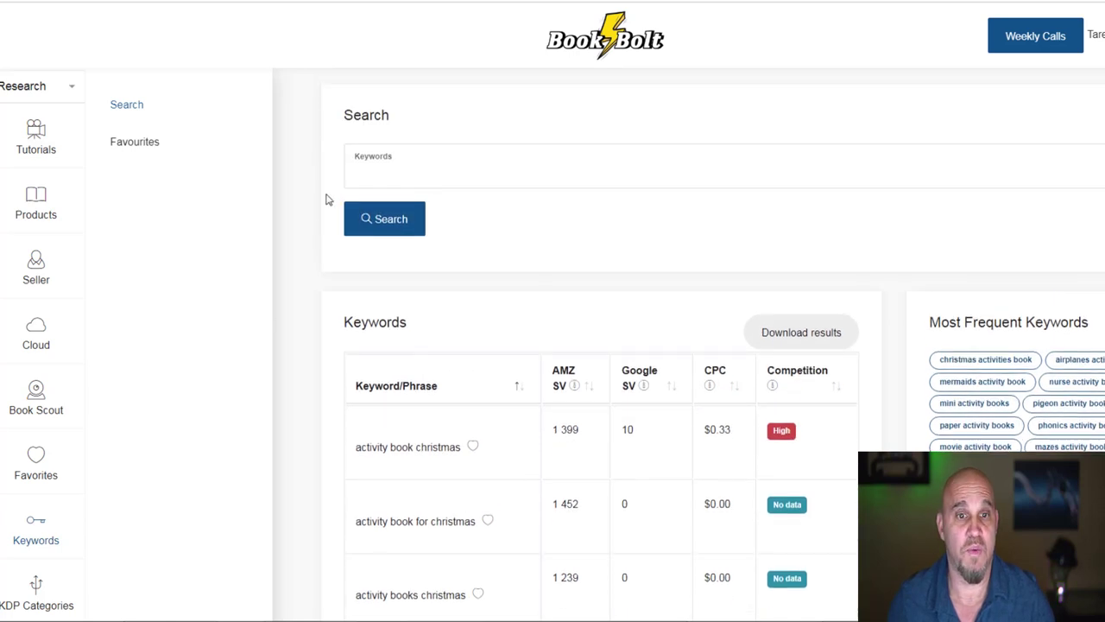
left_click(391, 176)
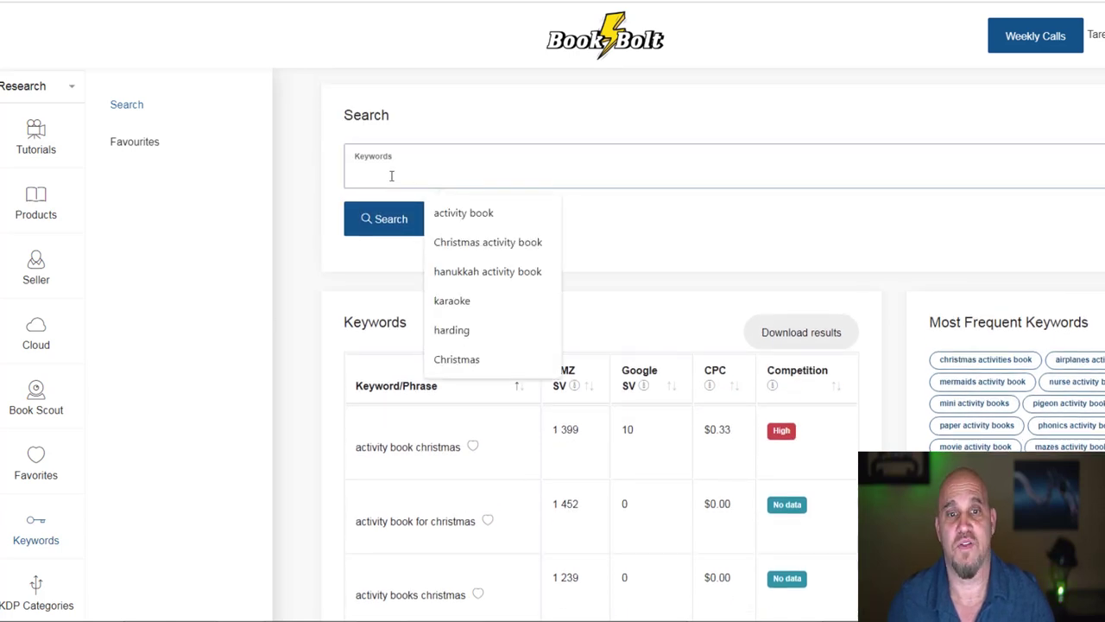
left_click(463, 273)
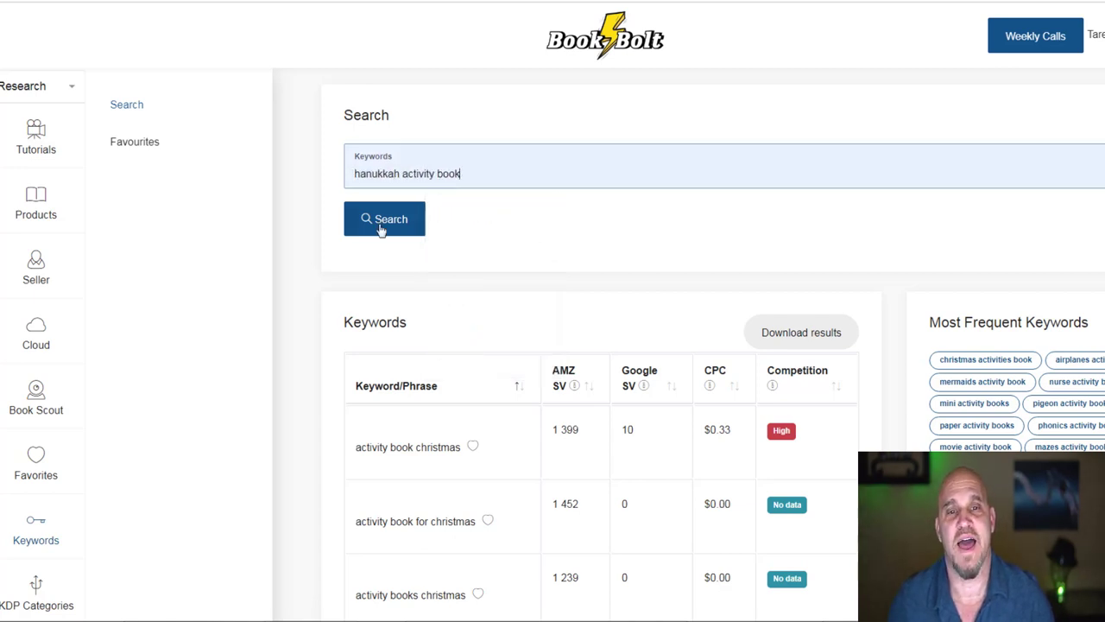
left_click(393, 219)
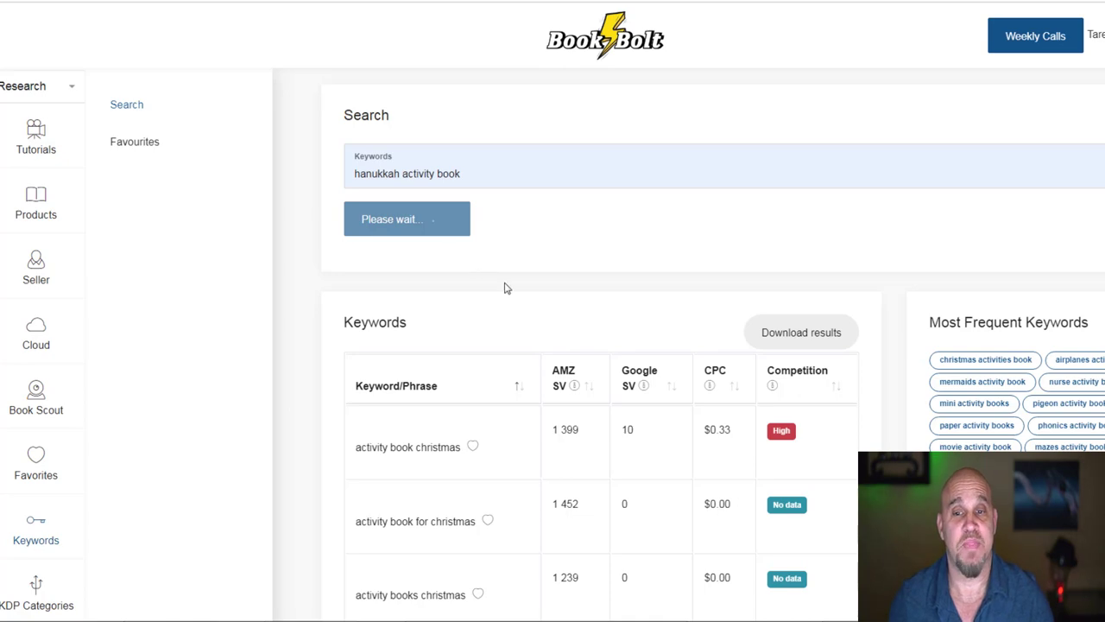
scroll(537, 363, "down", 2)
scroll(537, 367, "down", 3)
scroll(630, 353, "down", 1)
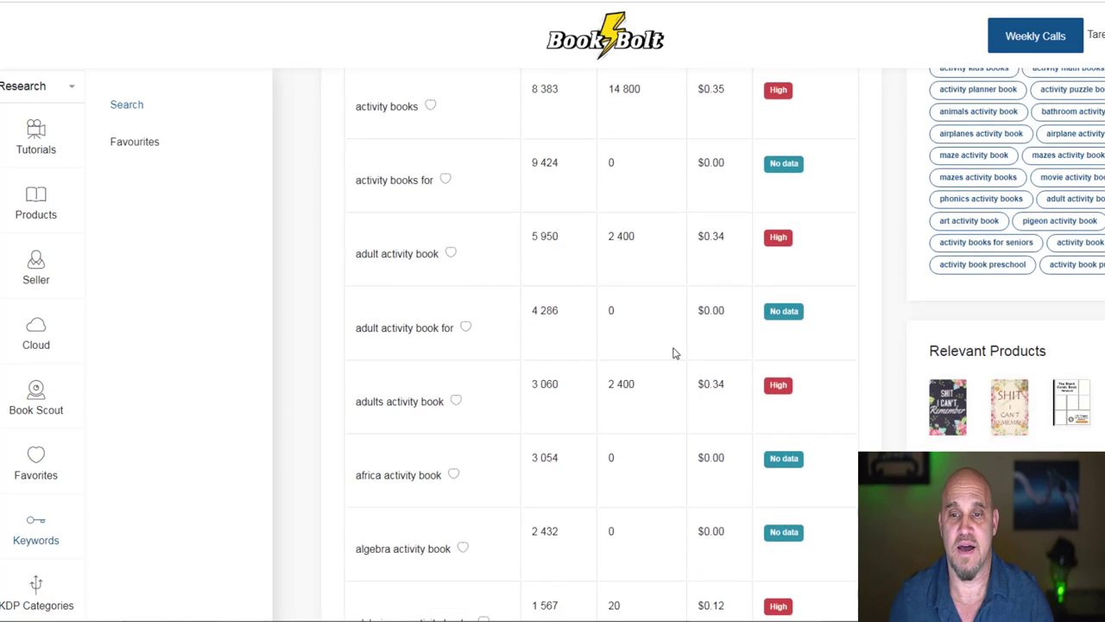
Review the Amazon results for "hanukkah activity book", comparing the number of results, covers, publishers, prices, reviews and bestseller ranks of the listed books.
scroll(570, 360, "up", 6)
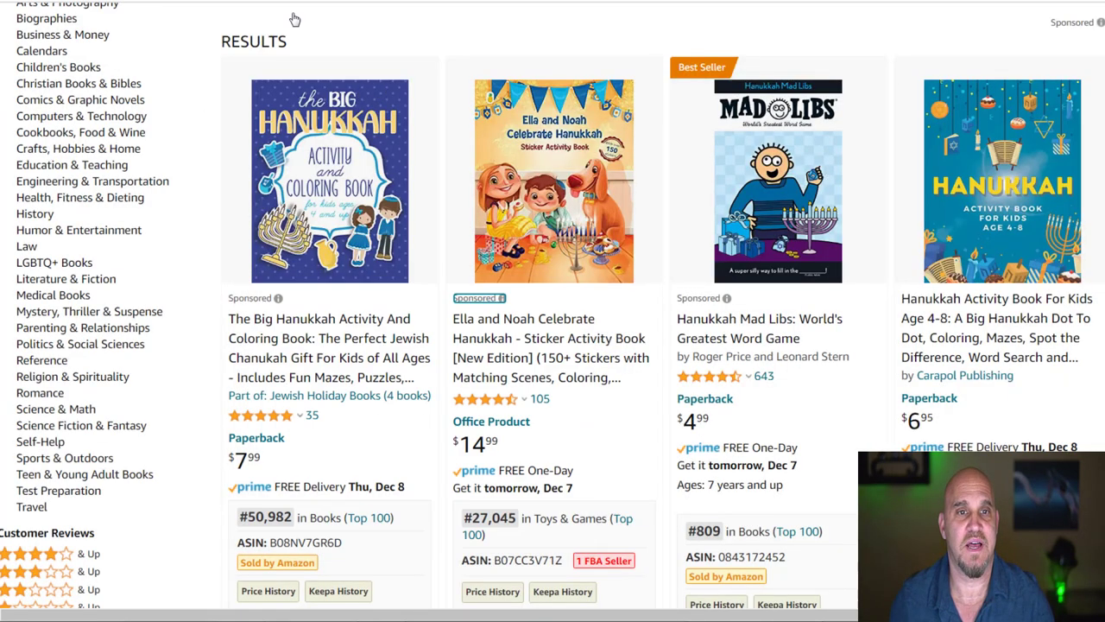
mouse_move(409, 155)
scroll(409, 155, "up", 5)
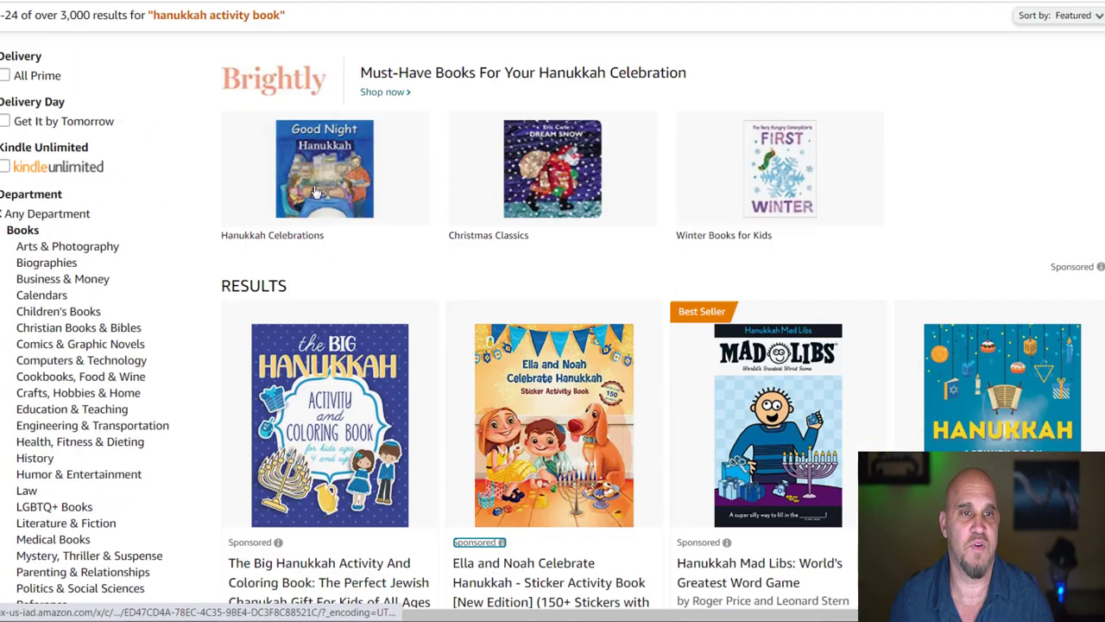
scroll(279, 178, "up", 2)
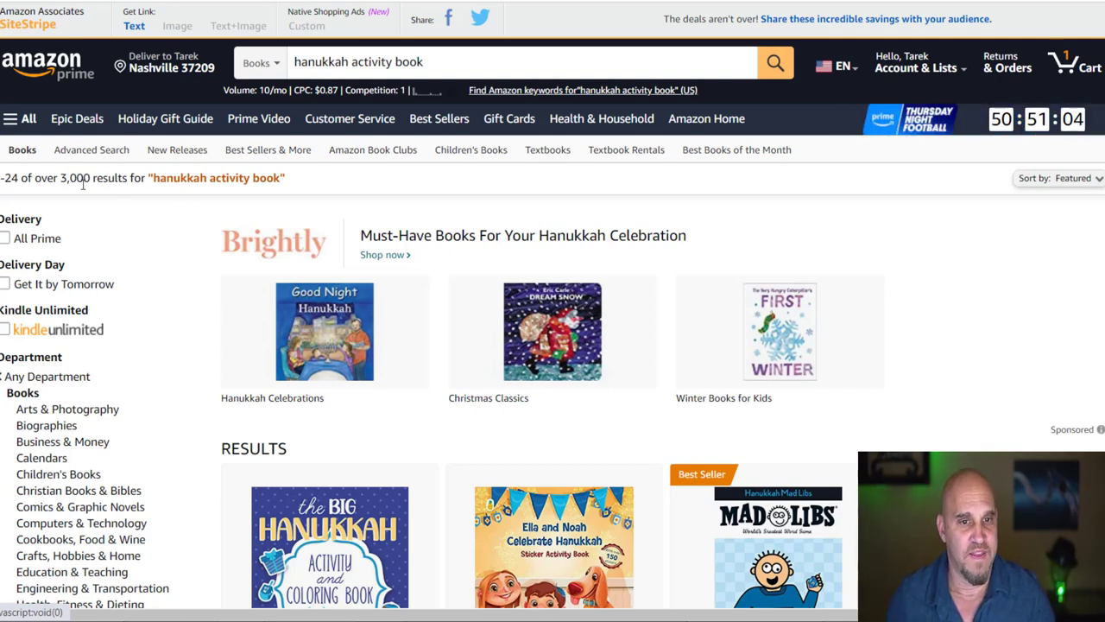
scroll(255, 266, "down", 2)
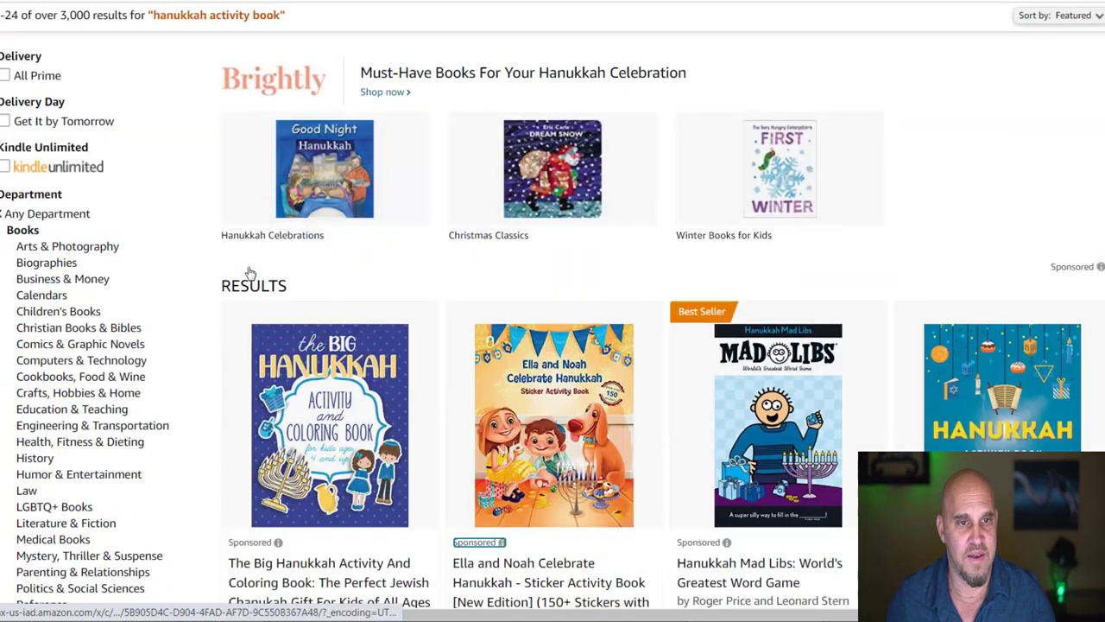
scroll(250, 273, "down", 4)
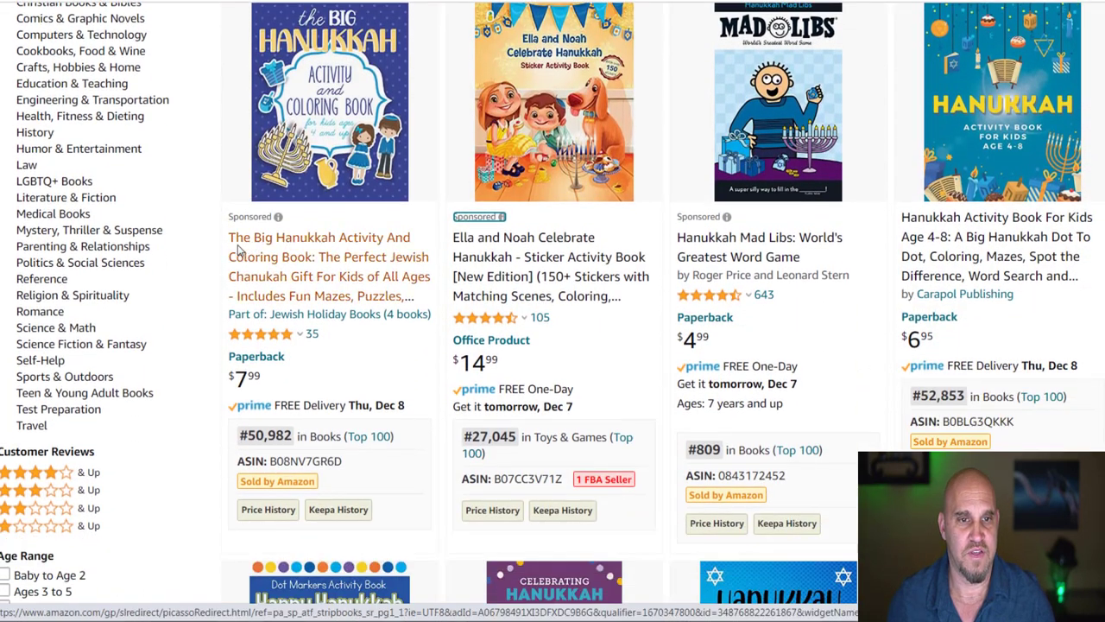
left_click(251, 217)
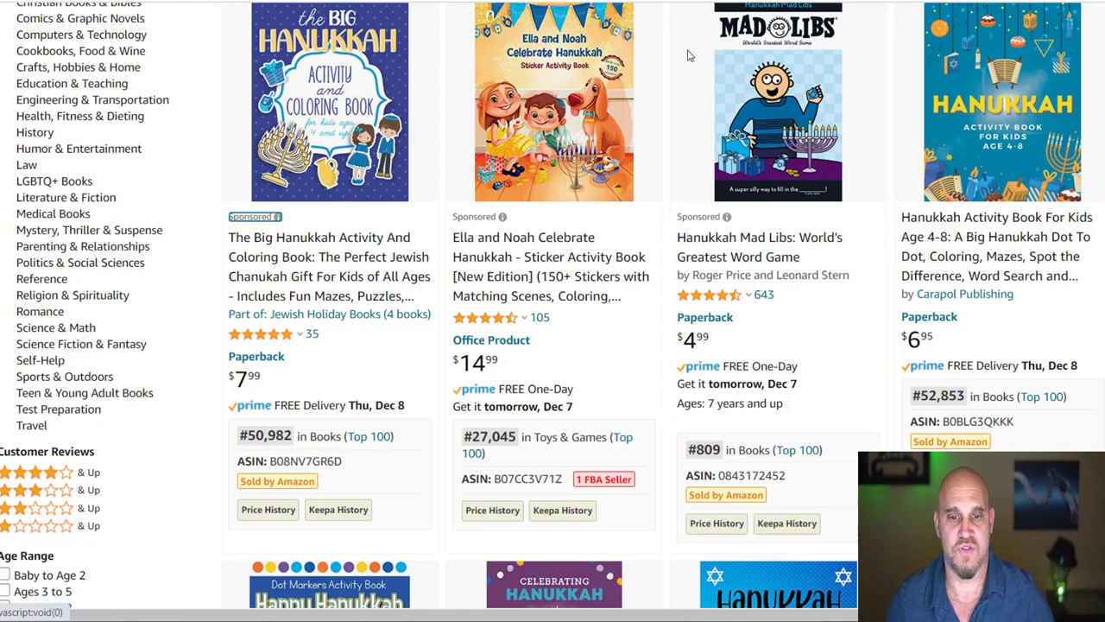
mouse_move(507, 214)
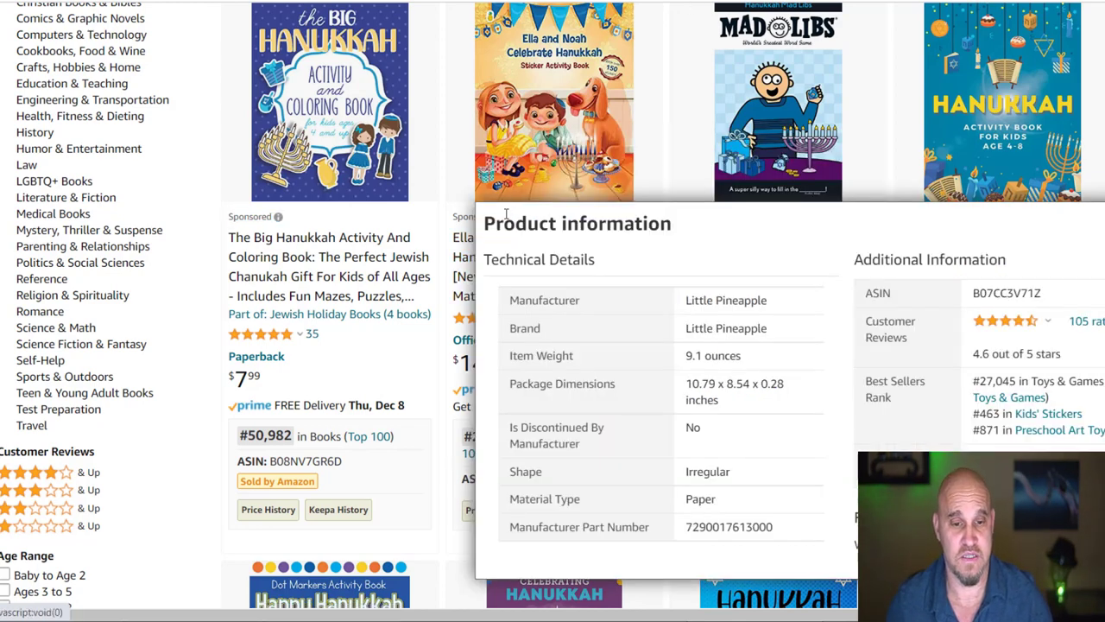
scroll(497, 259, "down", 4)
scroll(470, 275, "up", 2)
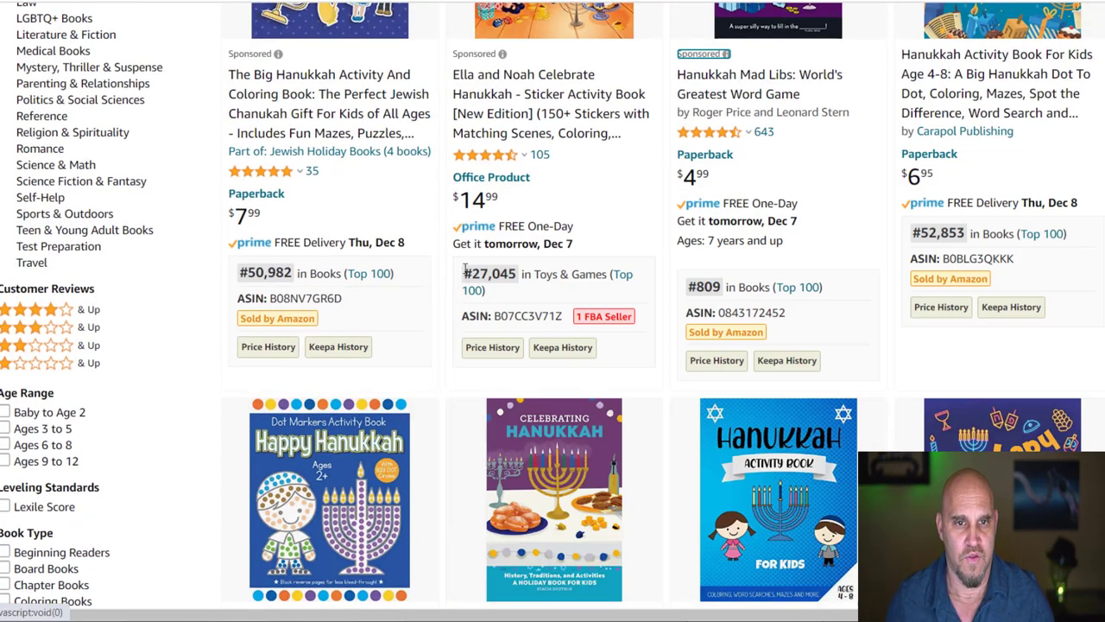
scroll(450, 293, "up", 1)
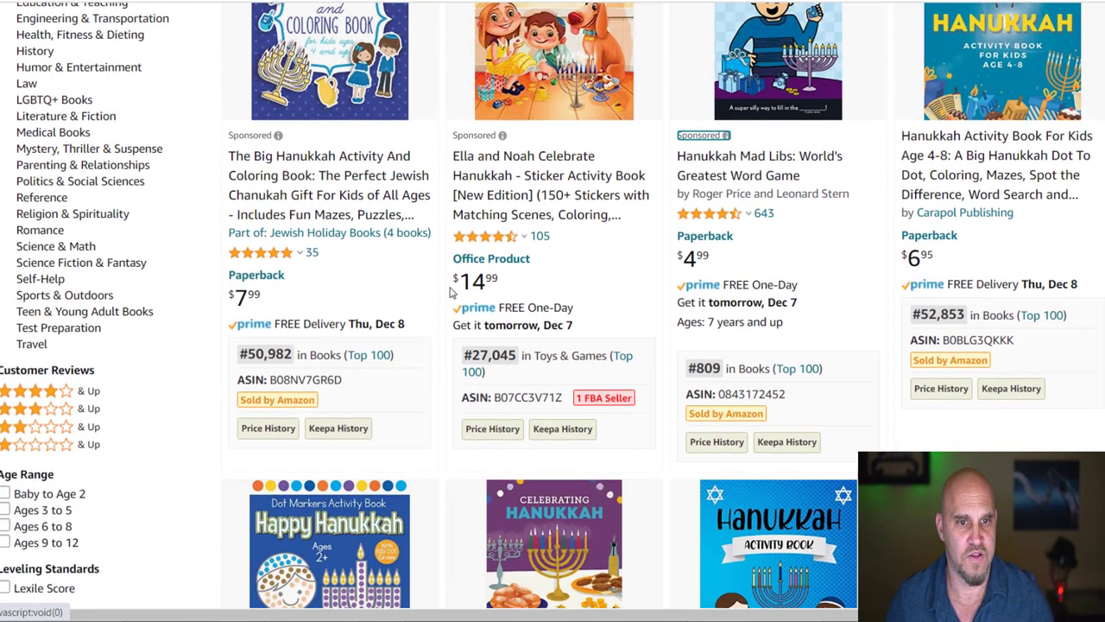
scroll(446, 287, "up", 2)
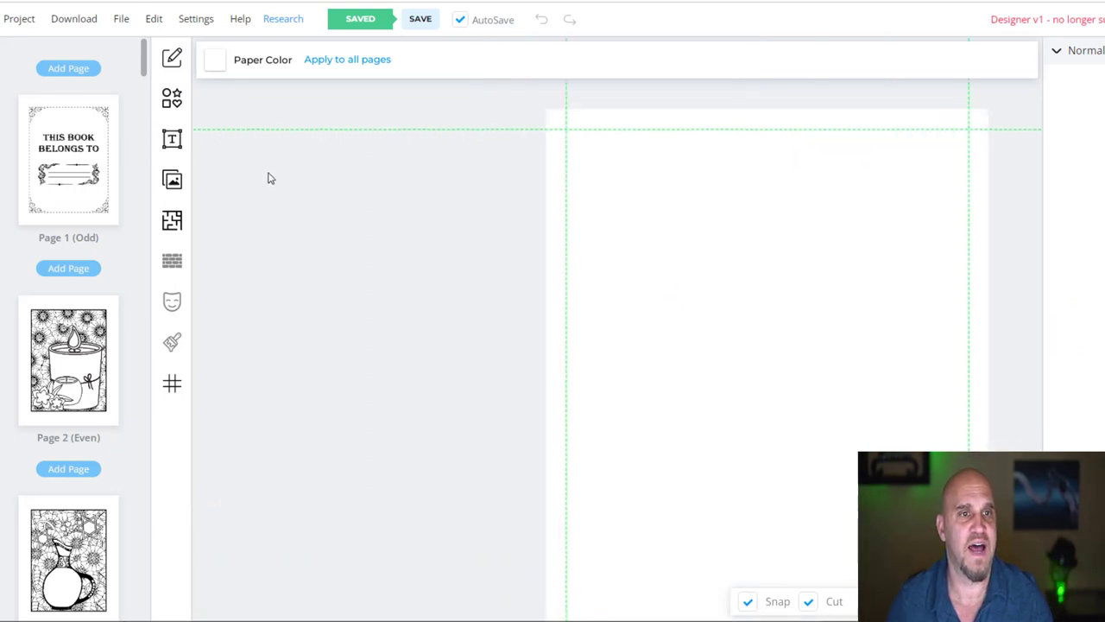
Switch to the Book Bolt designer and start a new Paperback: Interior project named "Hanakkah".
scroll(69, 75, "down", 2)
scroll(60, 67, "up", 2)
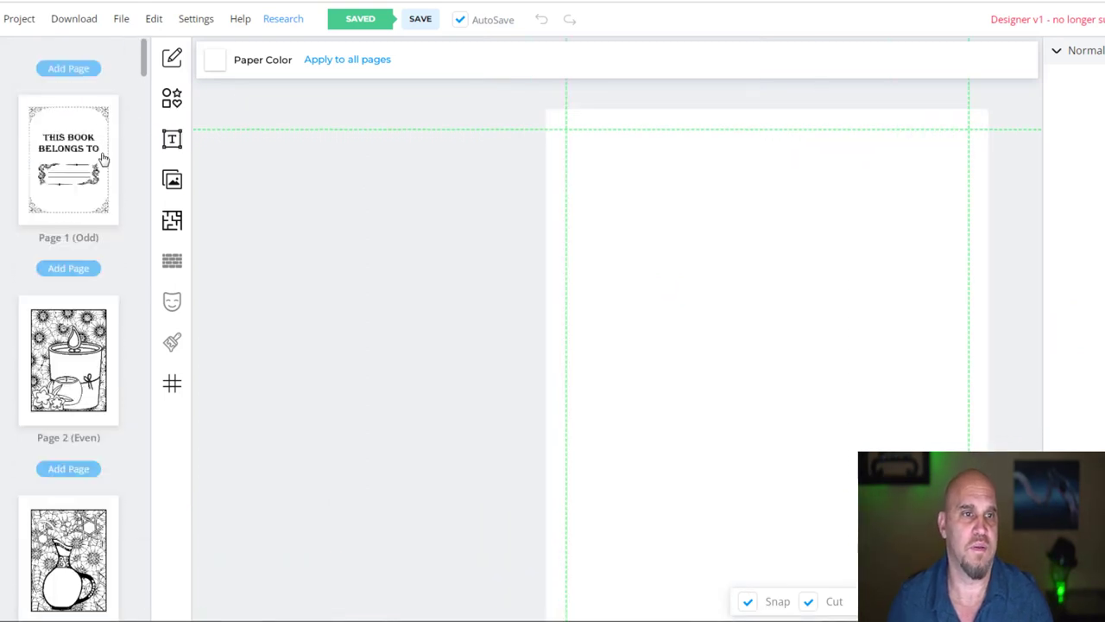
left_click(19, 17)
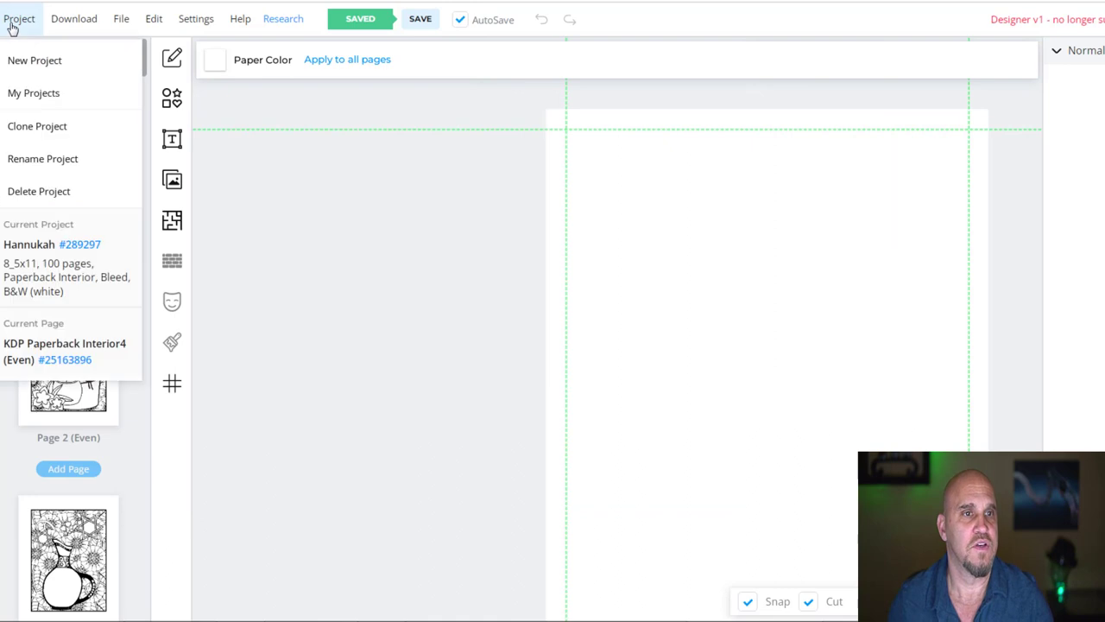
left_click(28, 64)
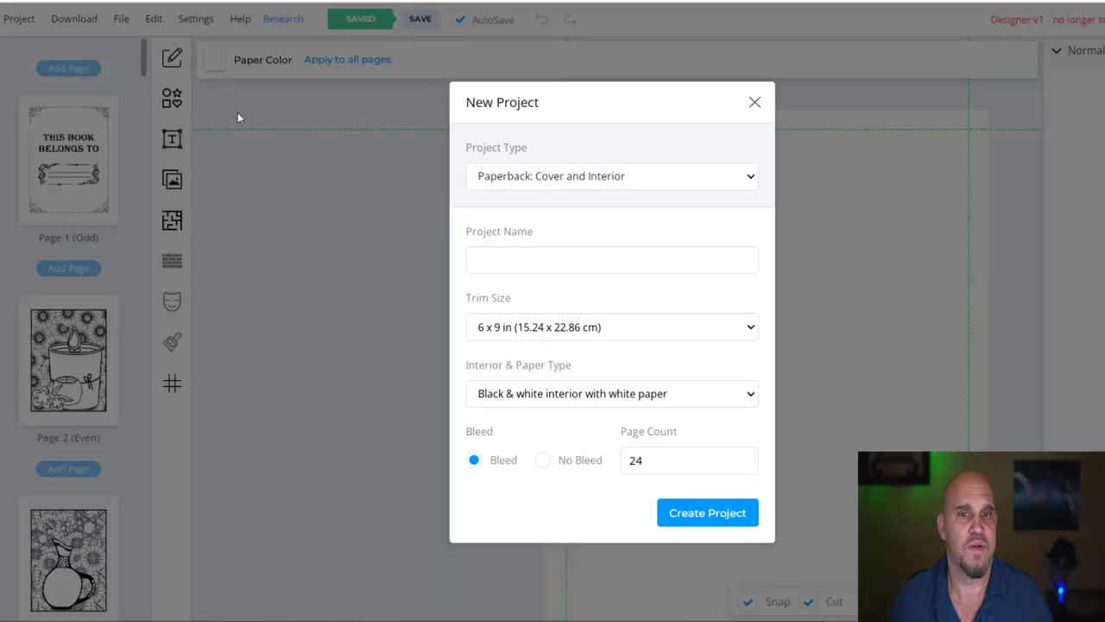
left_click(748, 178)
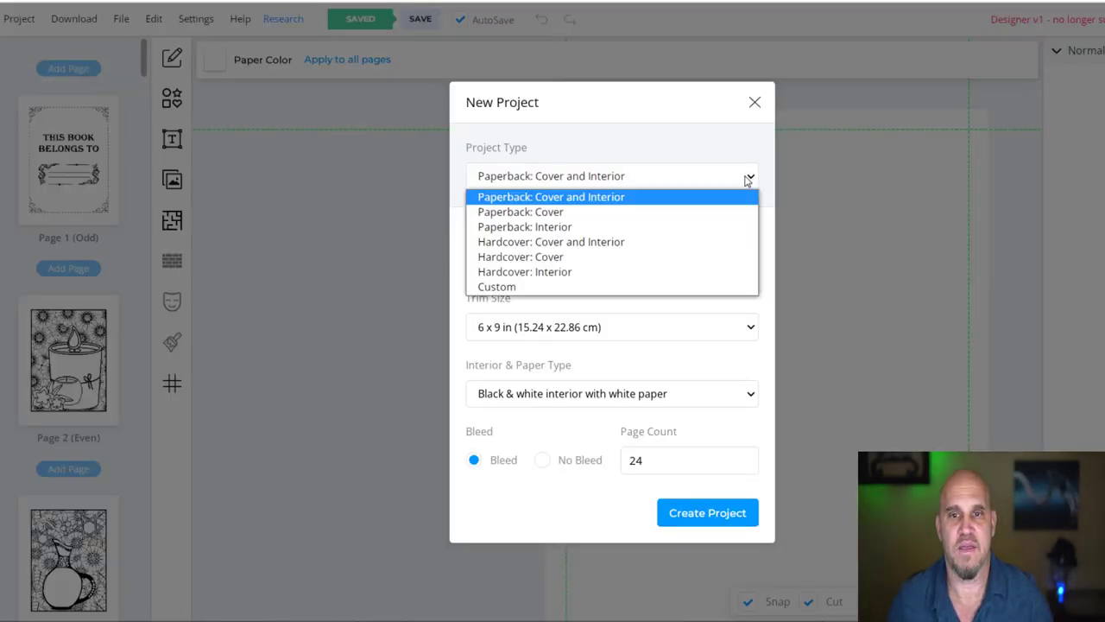
left_click(564, 227)
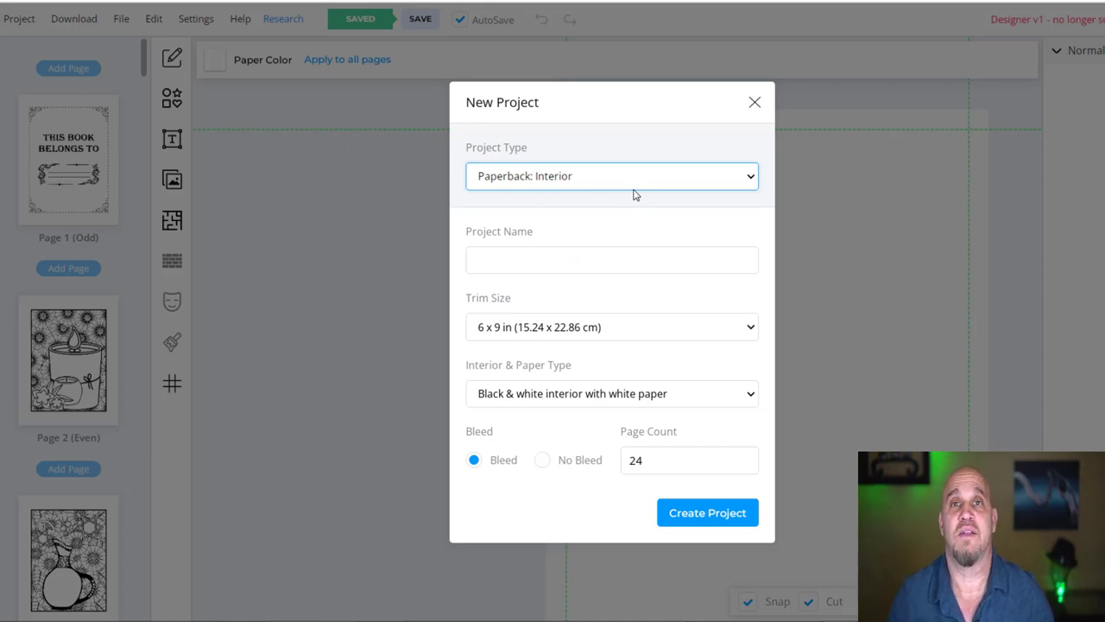
left_click(580, 263)
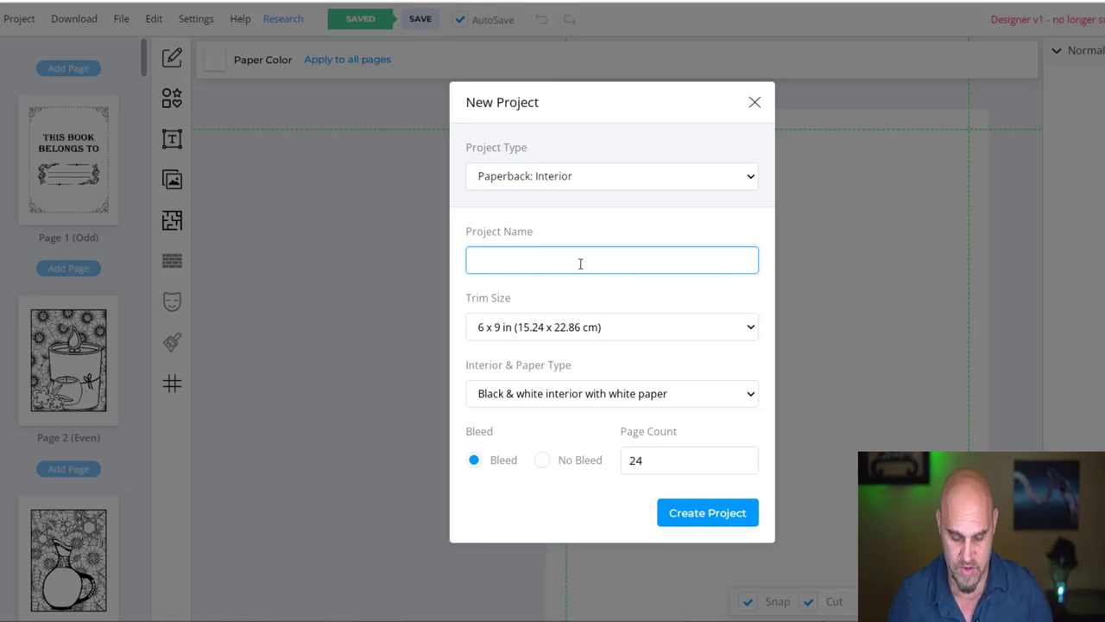
type("Hanakkah")
Choose the 8.5 x 11 in trim size, replace the default page count and create the project.
left_click(664, 327)
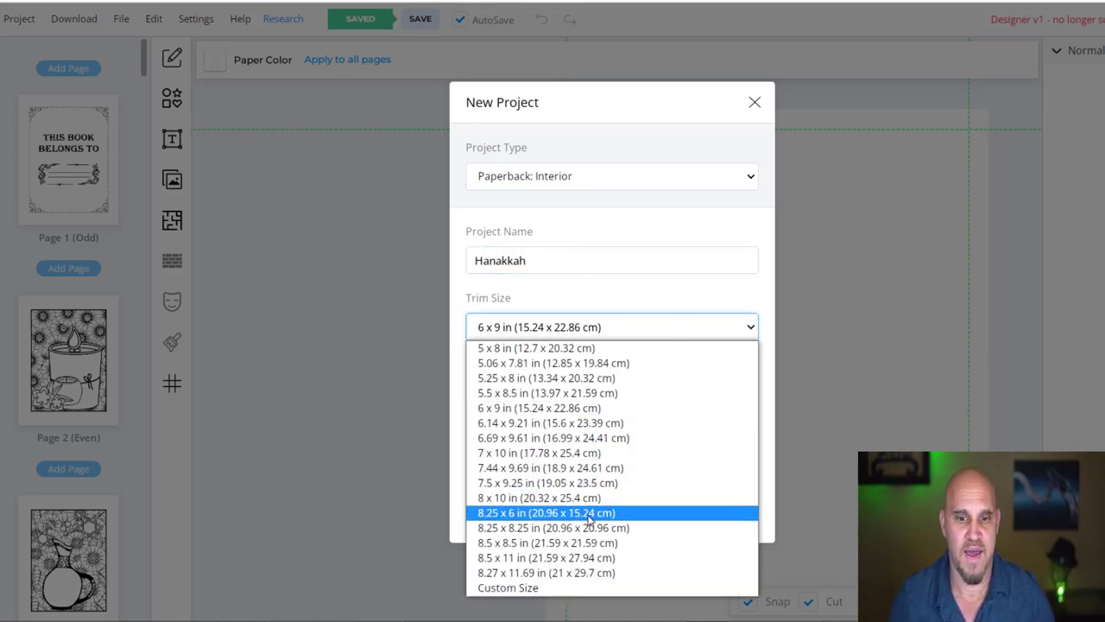
left_click(567, 558)
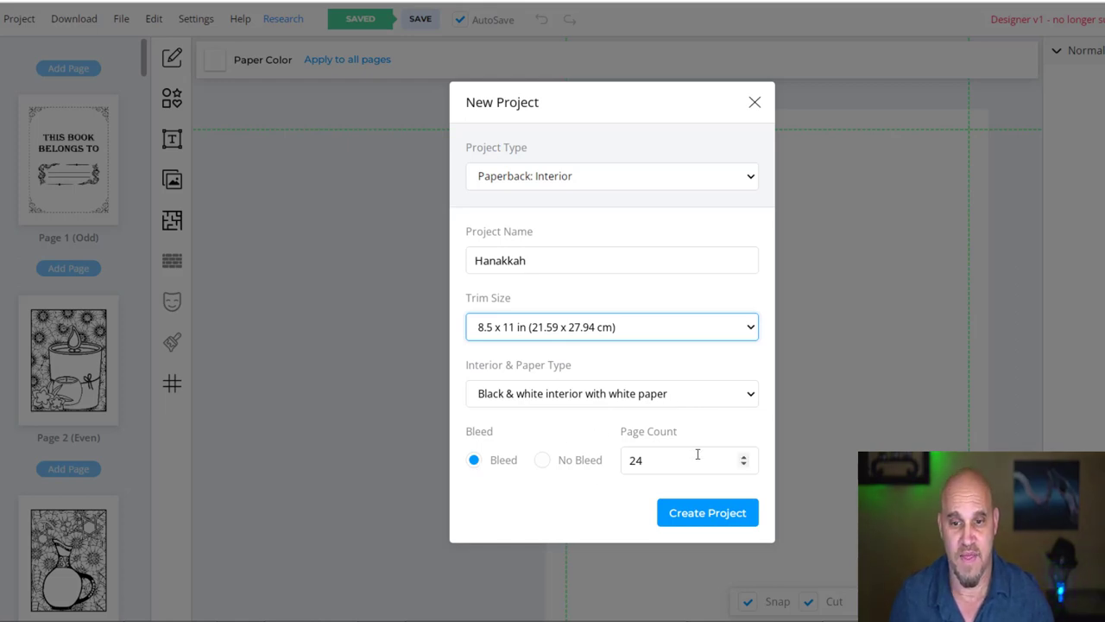
left_click_drag(650, 460, 623, 460)
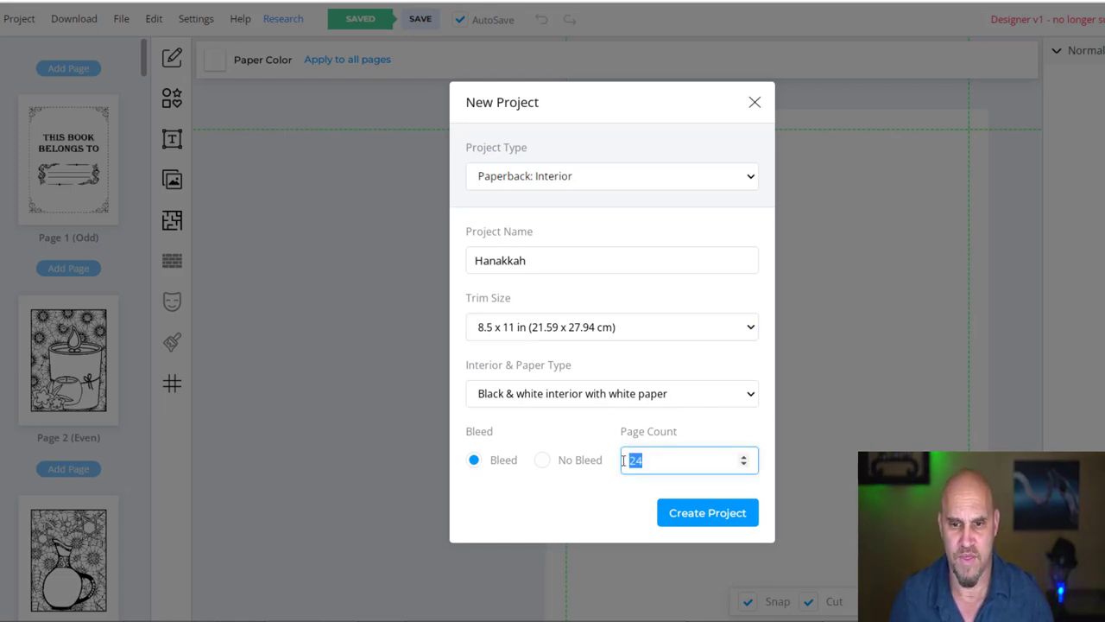
left_click(699, 517)
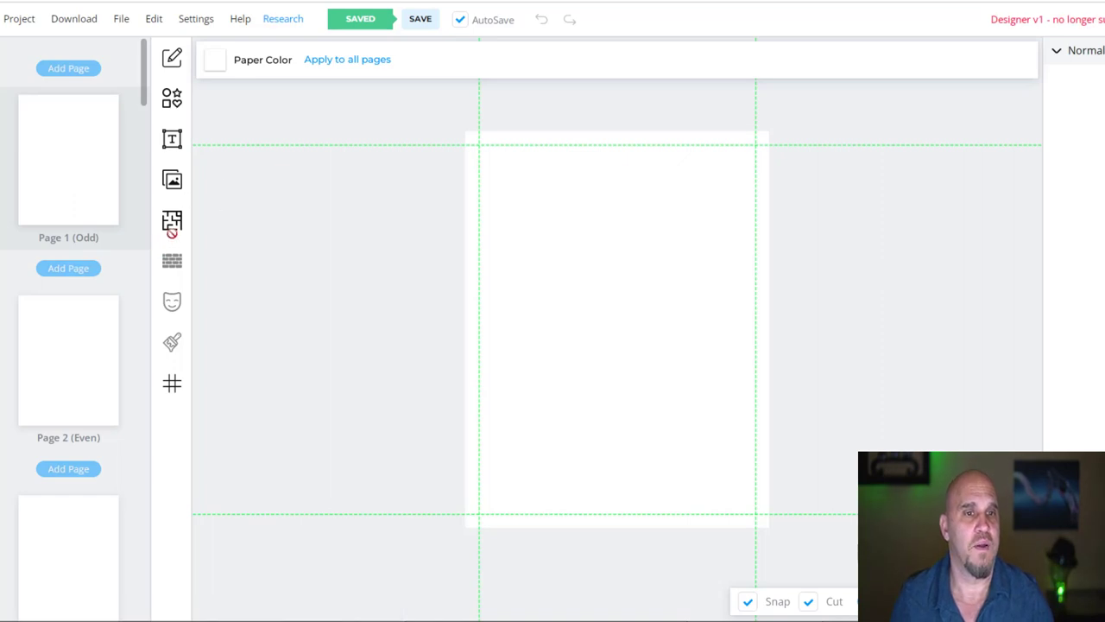
Browse the image sources and place Page 1.png from the uploaded math workbook folder on page 1.
left_click(173, 183)
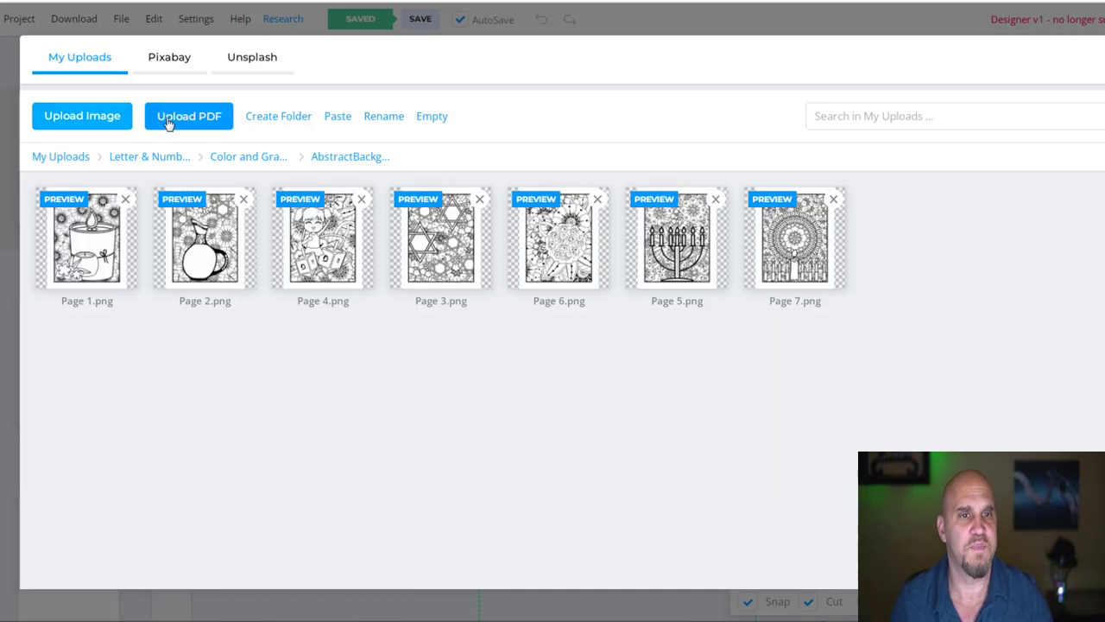
left_click(168, 67)
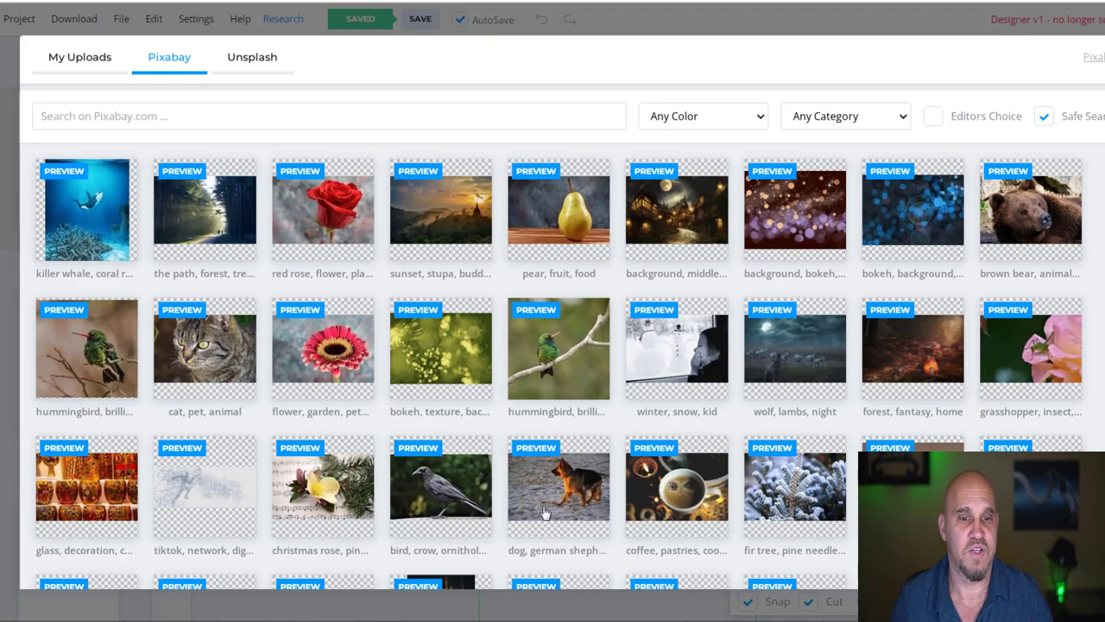
left_click(63, 62)
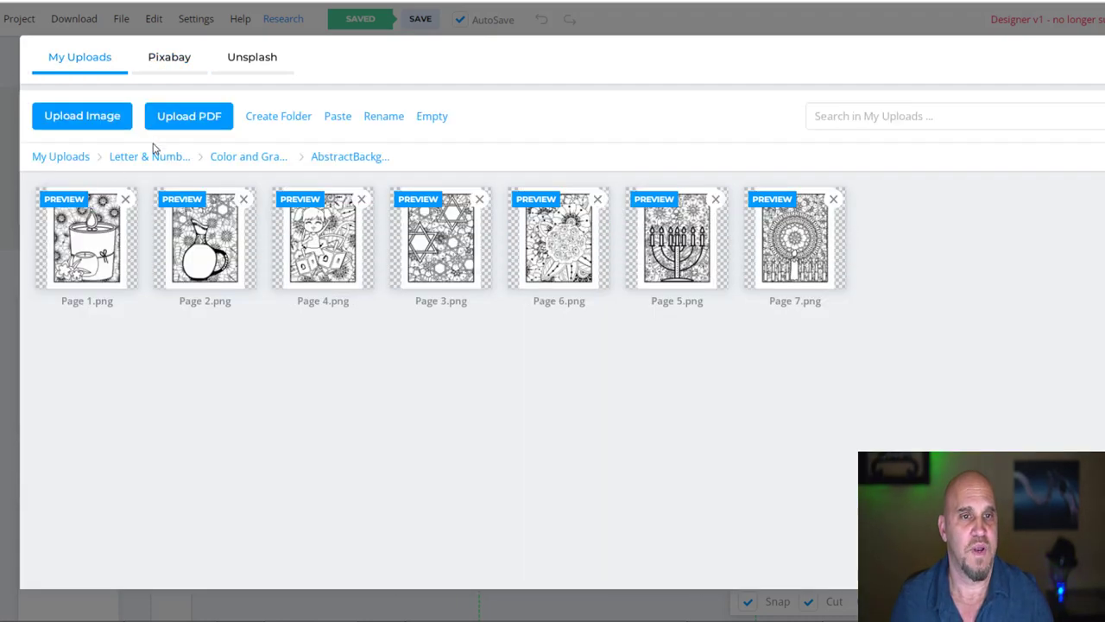
left_click(65, 159)
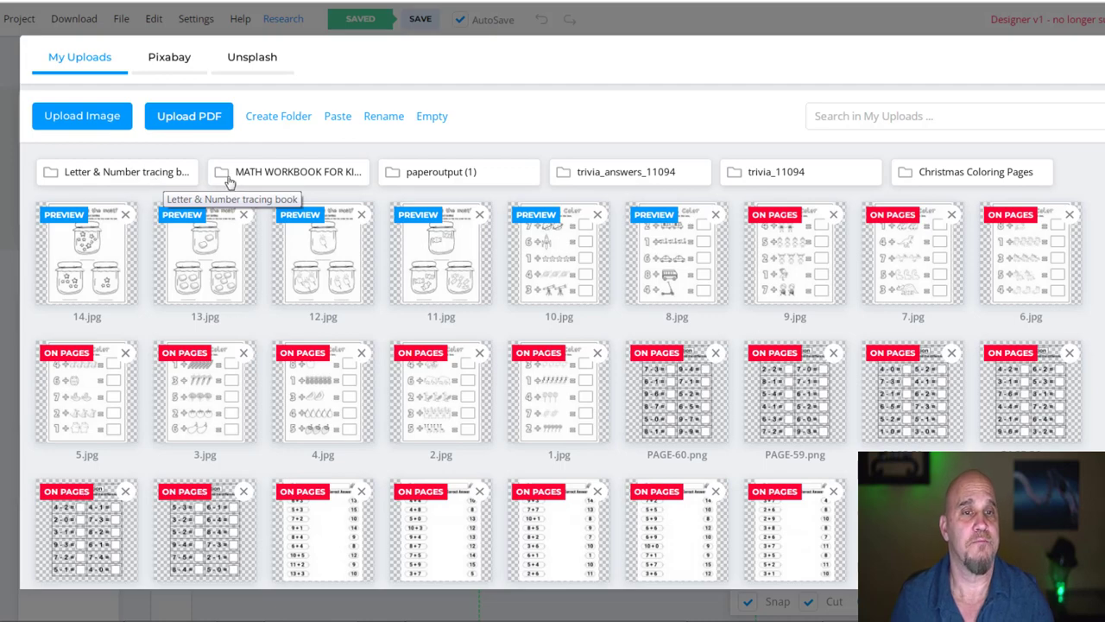
left_click(271, 180)
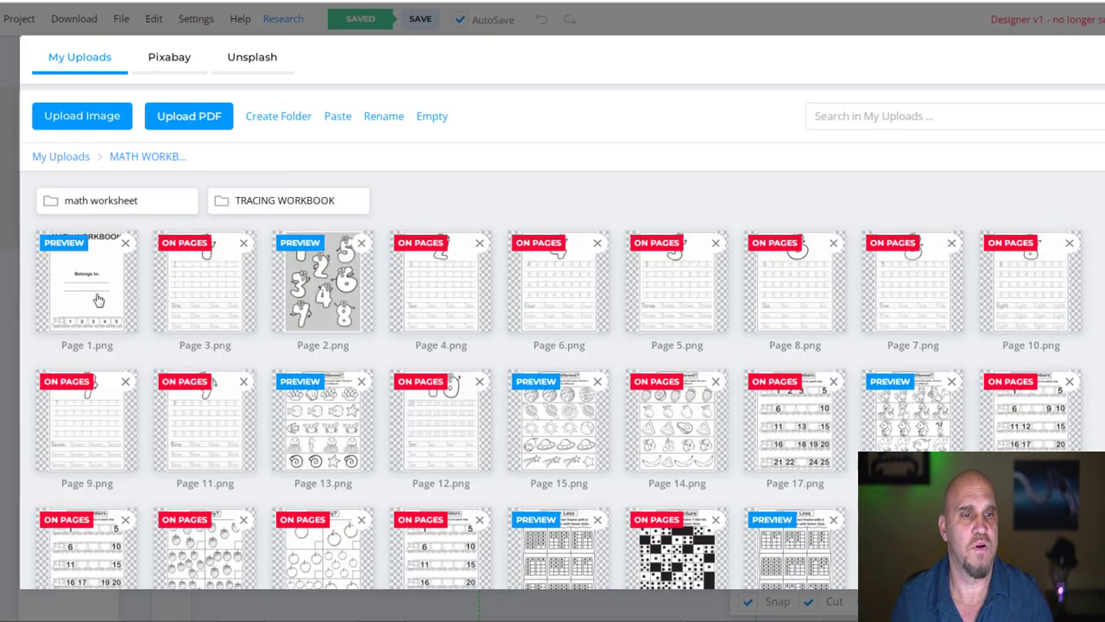
left_click(93, 298)
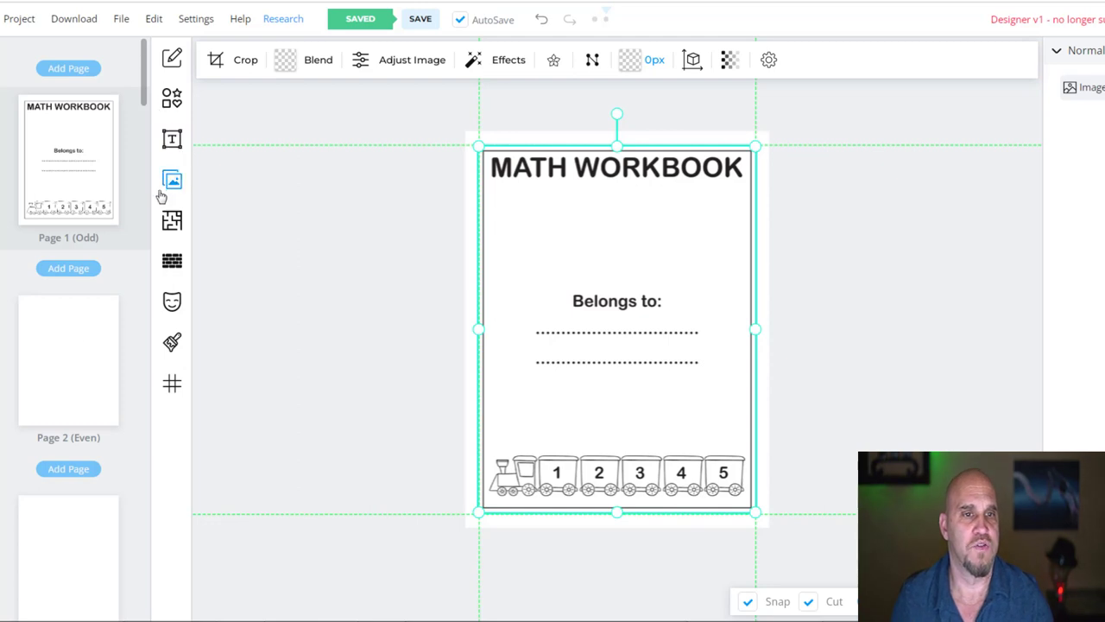
Add a rectangle to page 1 and stretch it across the frame's width so it covers the "MATH WORKBOOK" title.
left_click(172, 97)
left_click(226, 113)
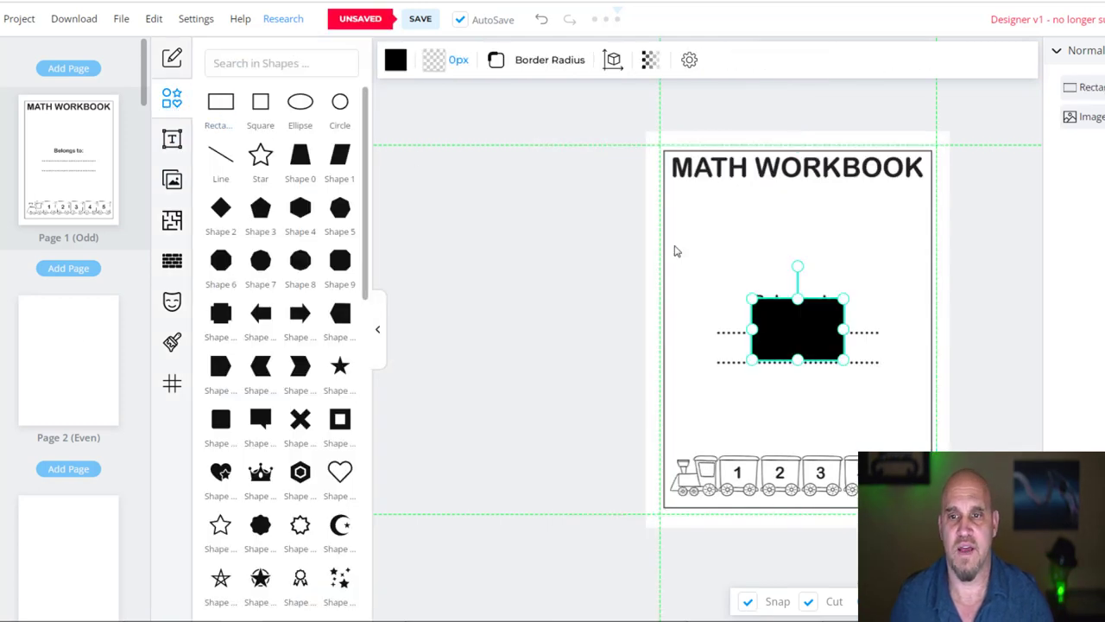
left_click_drag(780, 307, 696, 178)
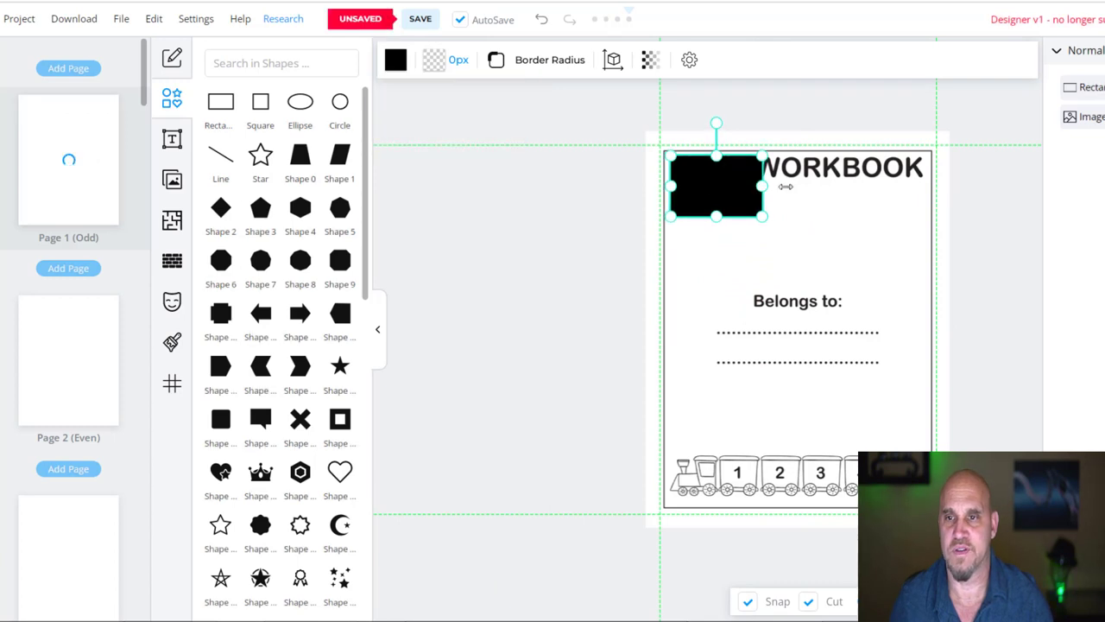
left_click_drag(796, 185, 922, 172)
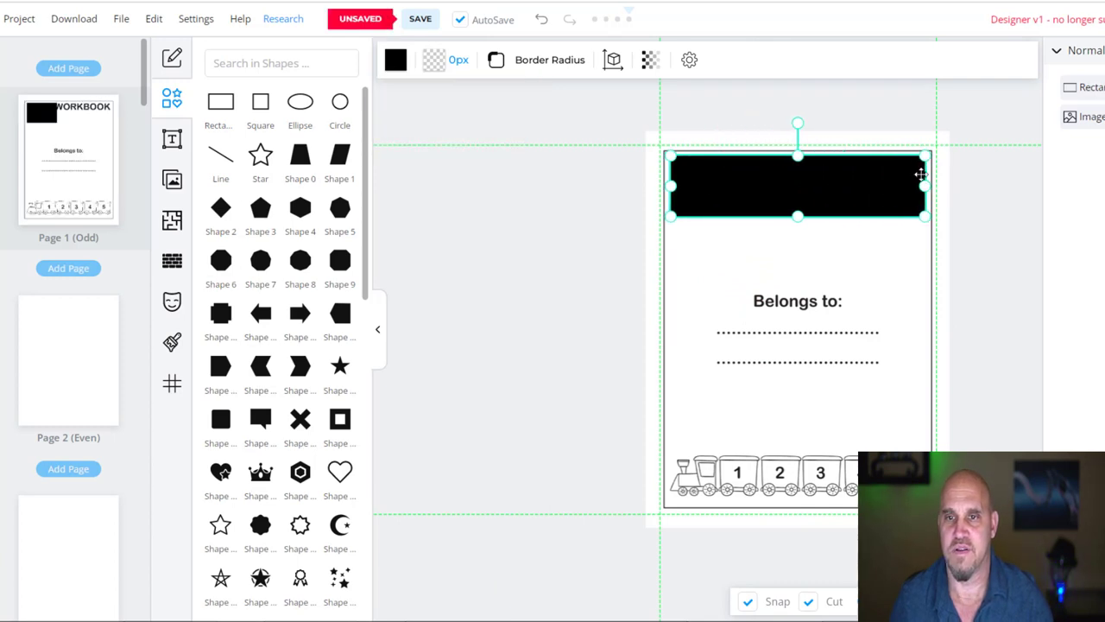
Change the covering rectangle's fill color to white (ffffff).
left_click(394, 61)
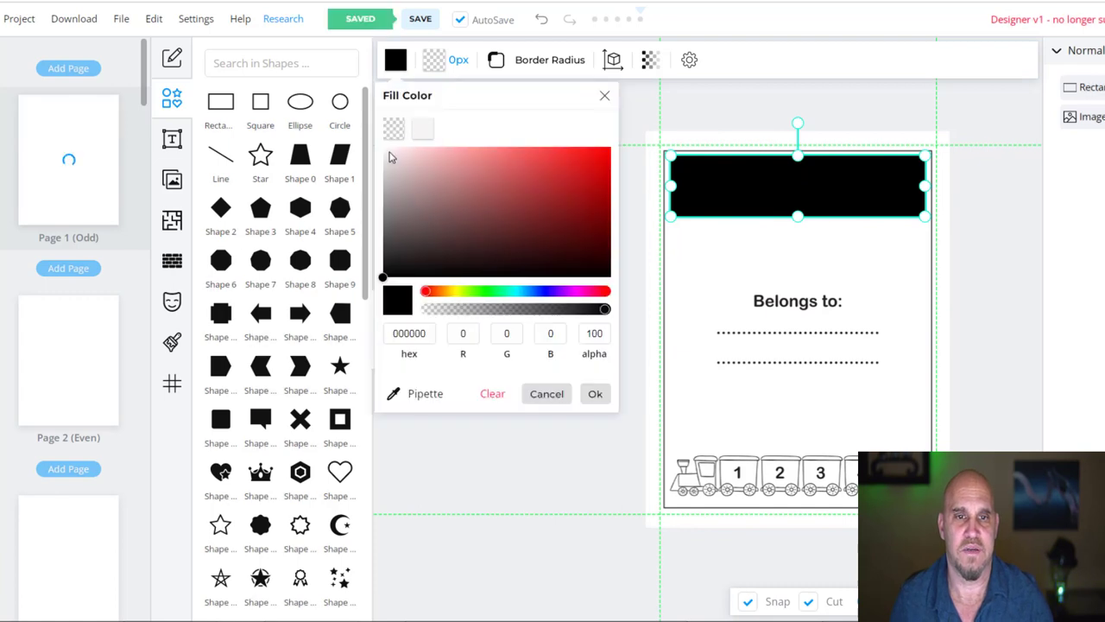
left_click_drag(388, 156, 377, 158)
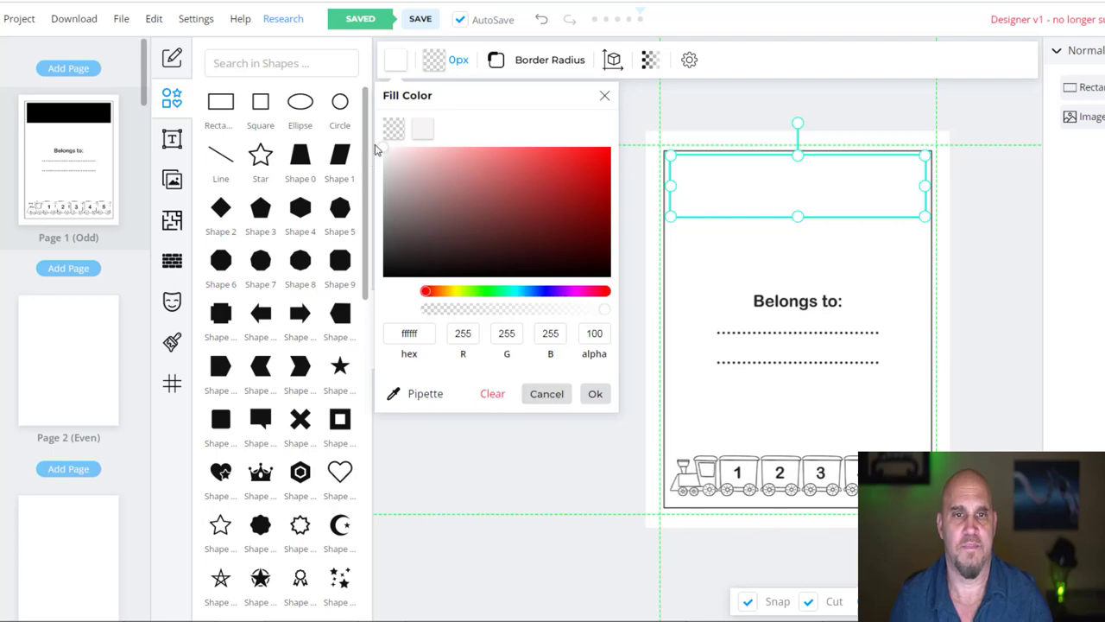
left_click(595, 393)
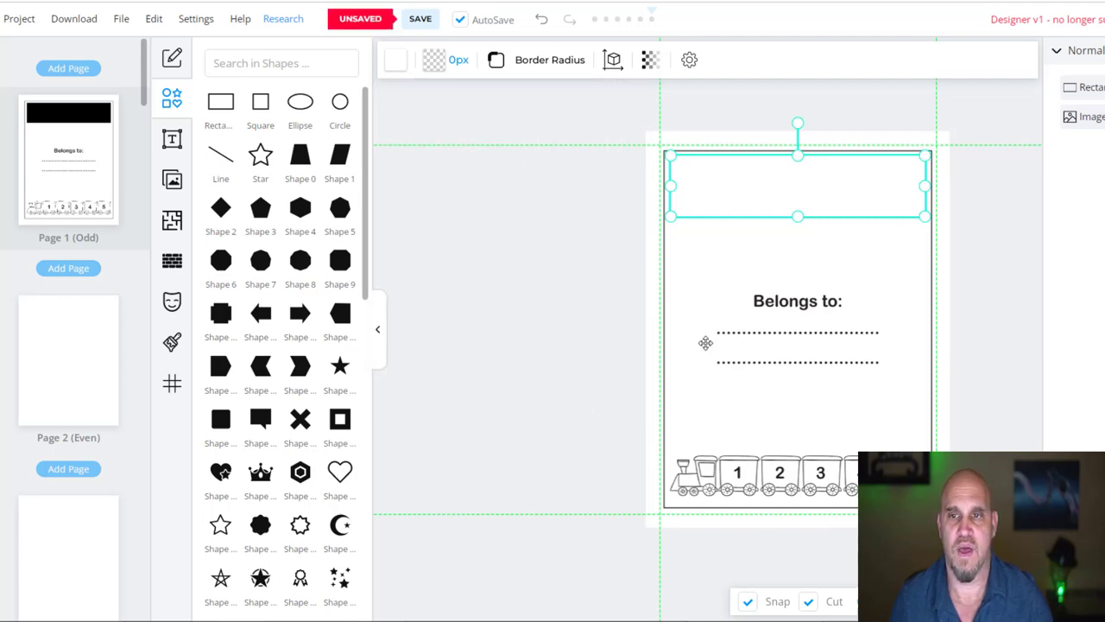
left_click(710, 256)
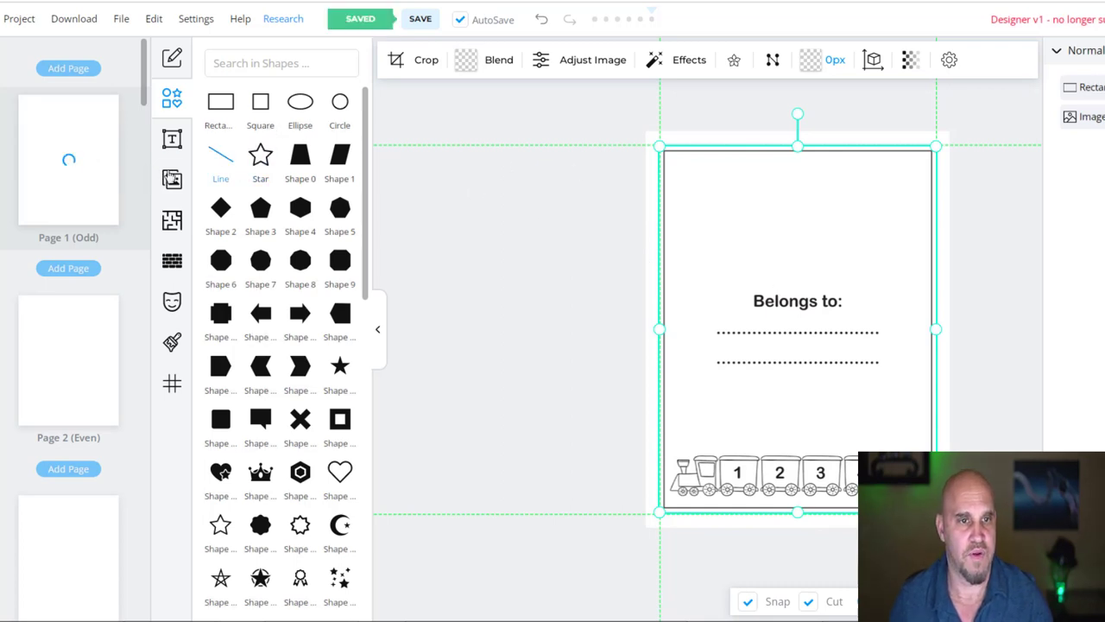
Add a heading reading "This Book" to page 1 and position it just above "Belongs to:".
left_click(171, 139)
left_click(268, 72)
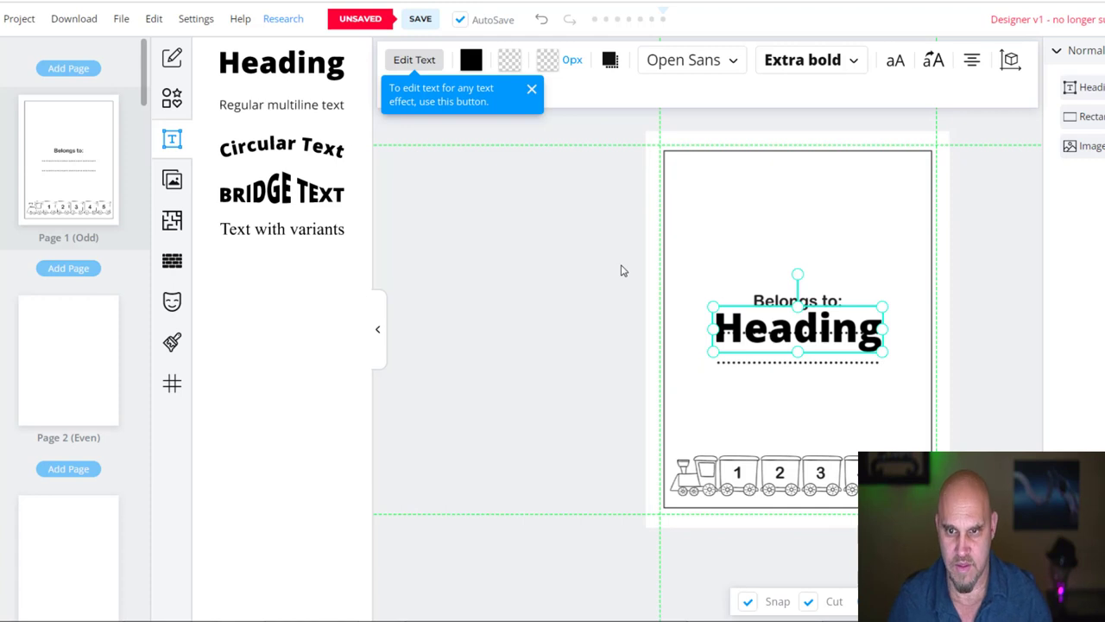
double_click(778, 328)
type("T")
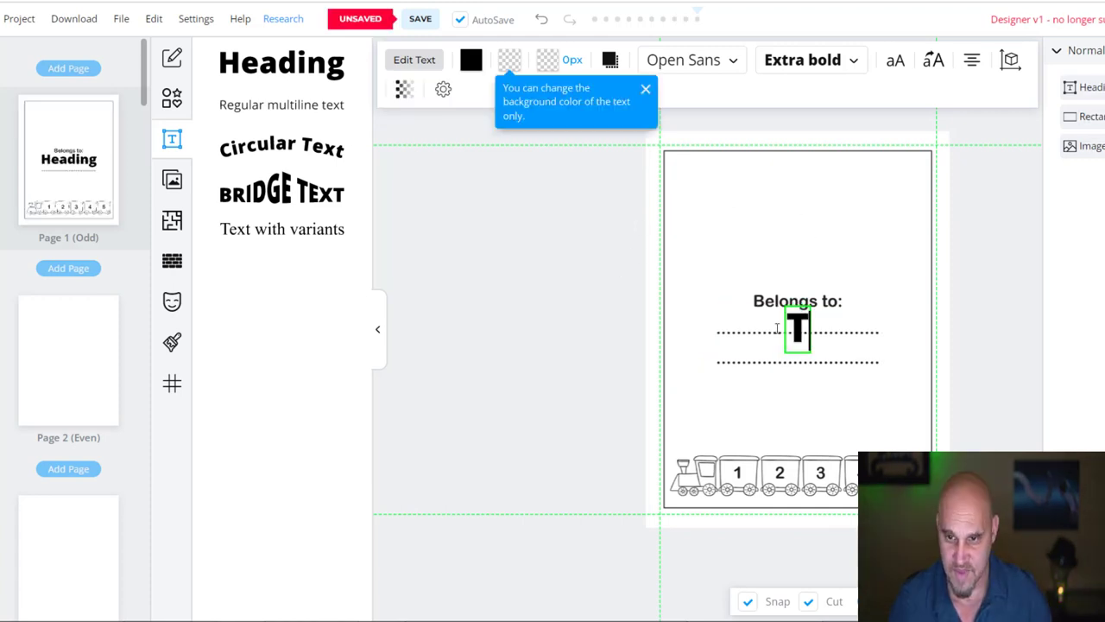
type("his Book")
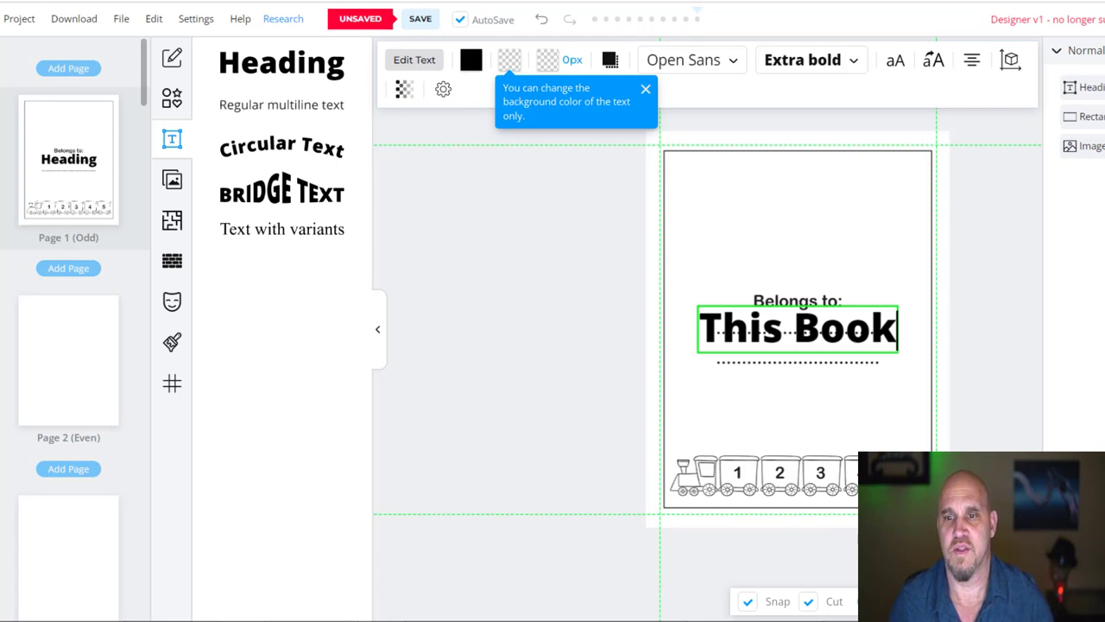
left_click(754, 244)
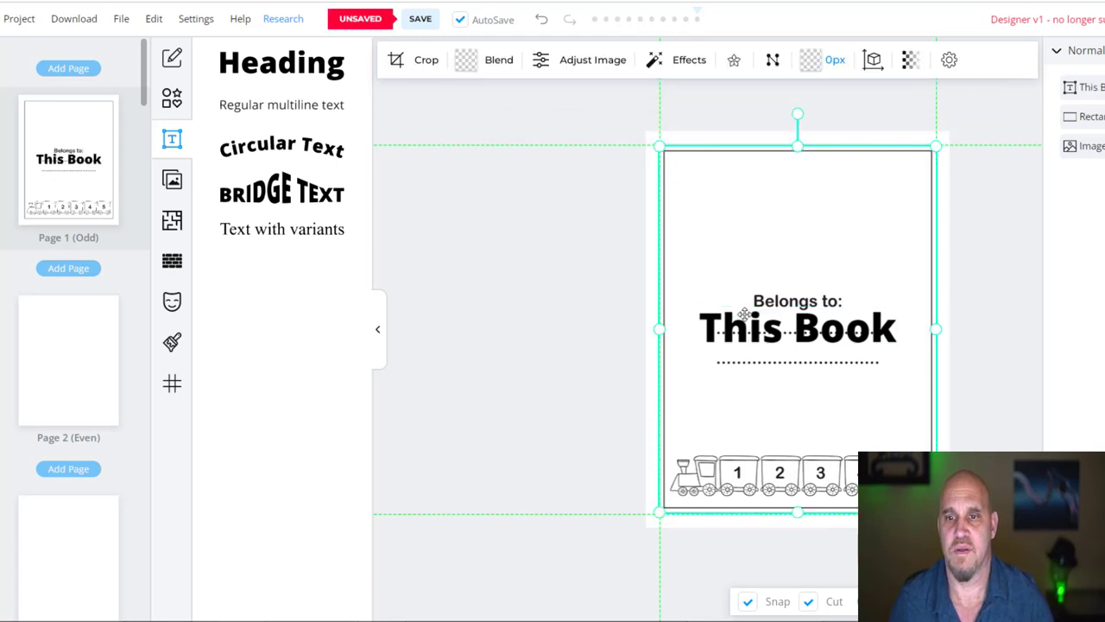
left_click_drag(746, 318, 741, 245)
left_click(747, 196)
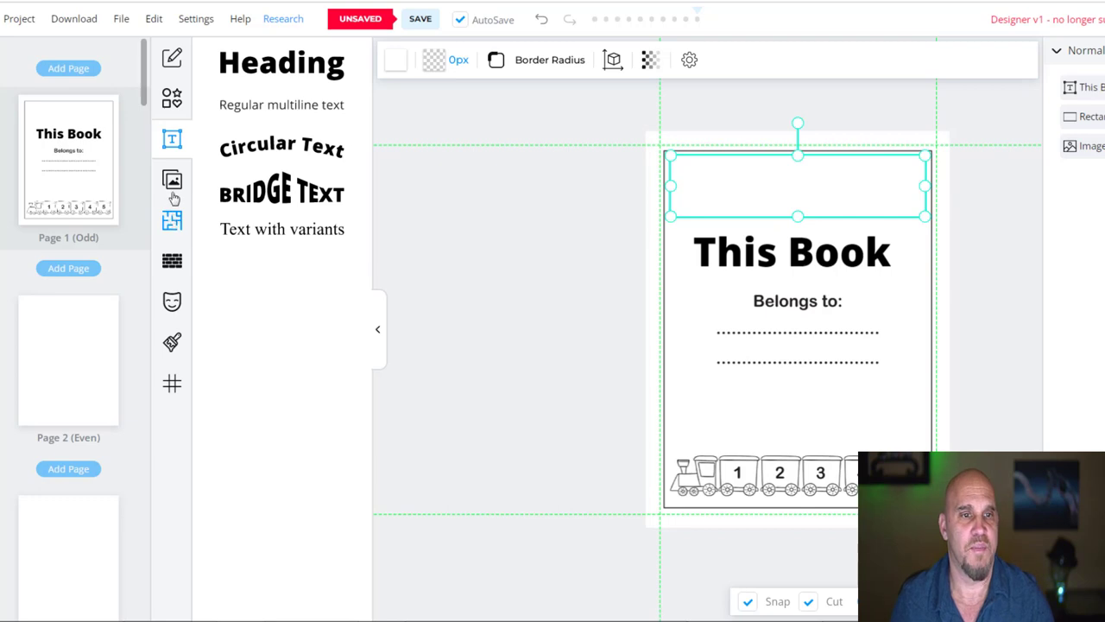
Open the uploaded images and look at the PDF upload options for page margins.
left_click(173, 195)
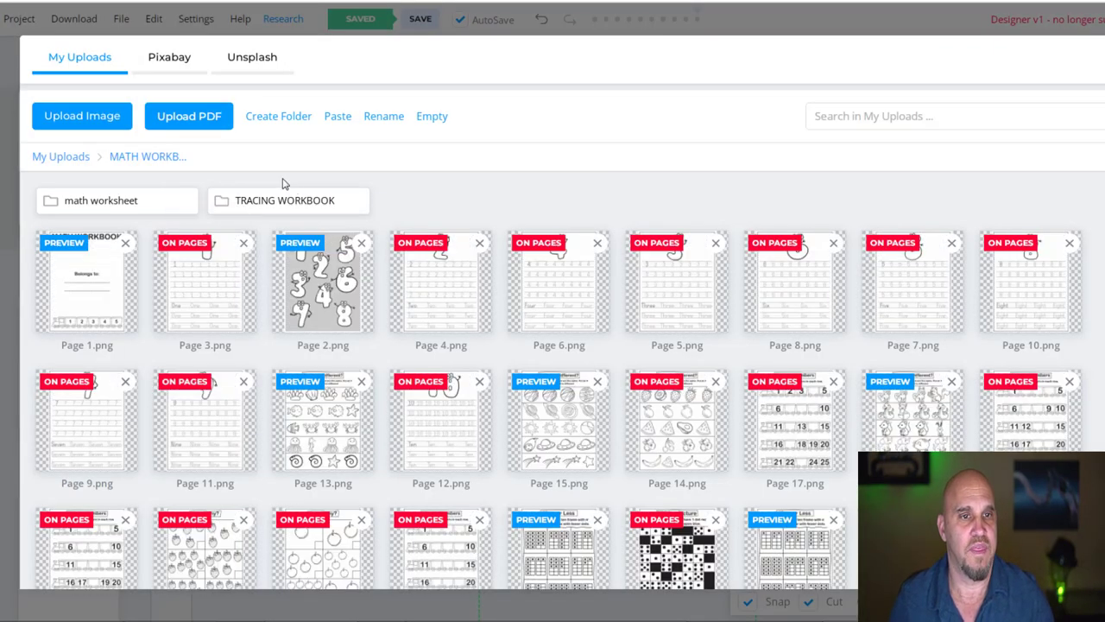
left_click(176, 121)
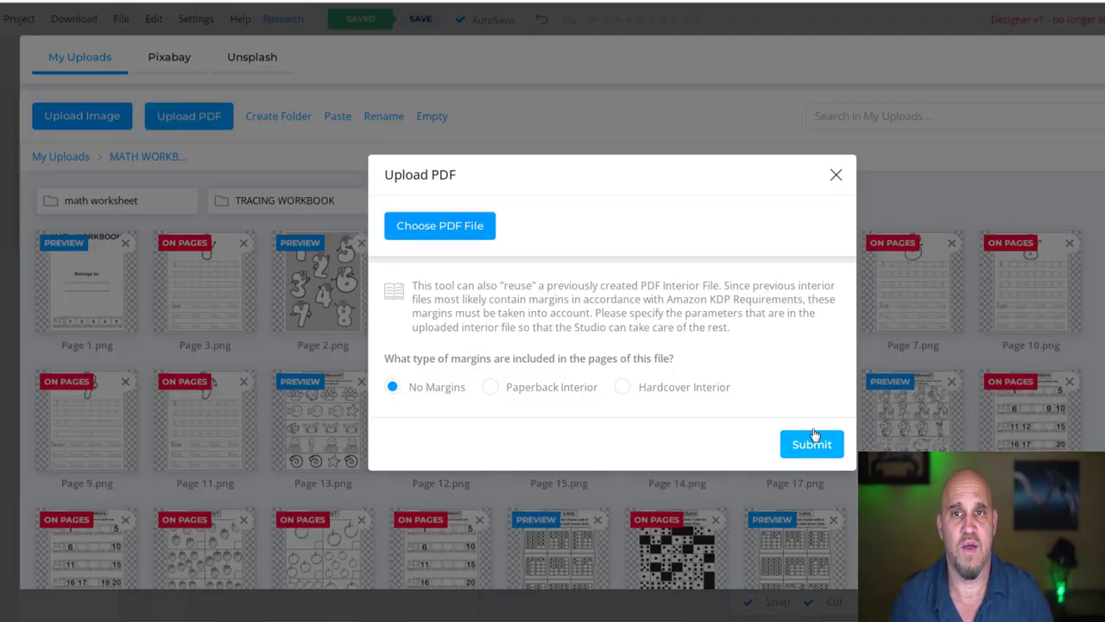
left_click(835, 177)
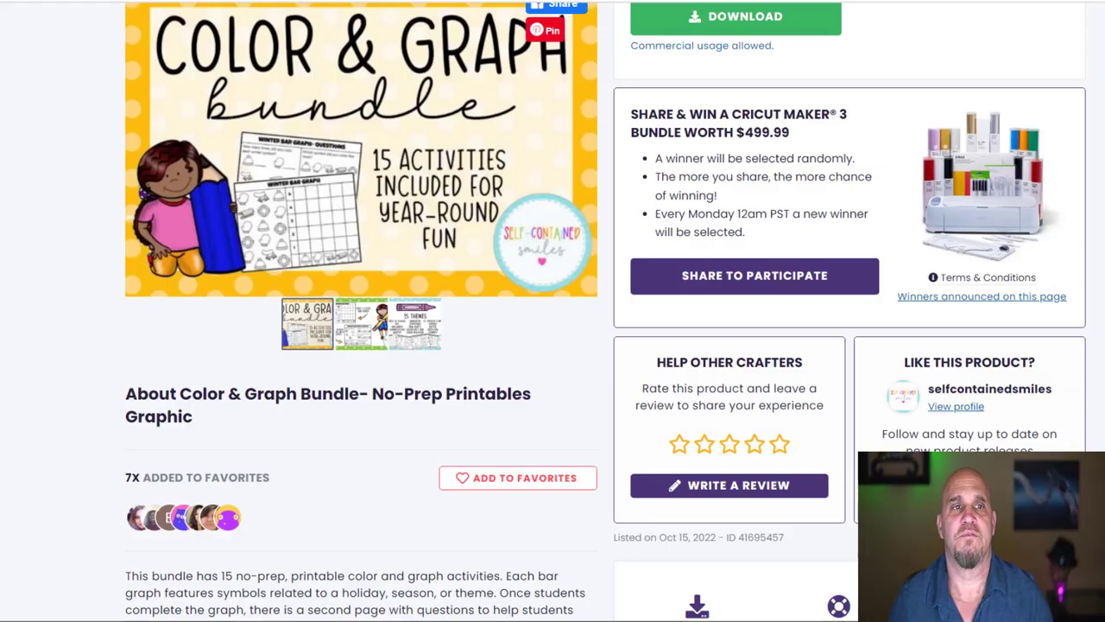
Switch to Creative Fabrica and search its graphics for "hannakah".
scroll(322, 224, "up", 3)
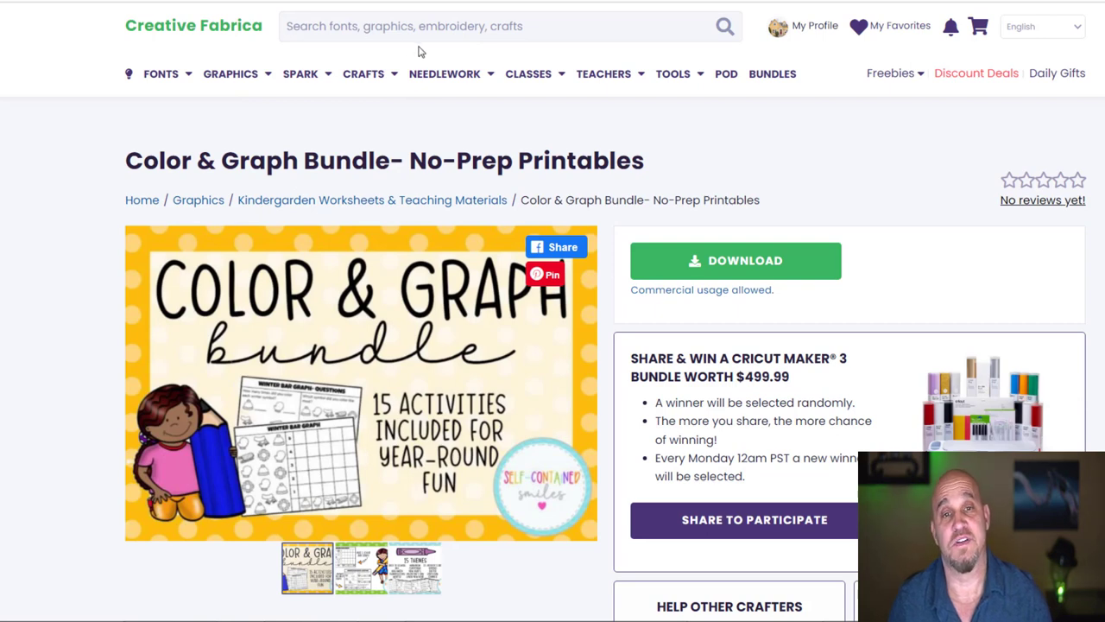
left_click(515, 22)
type("hanna")
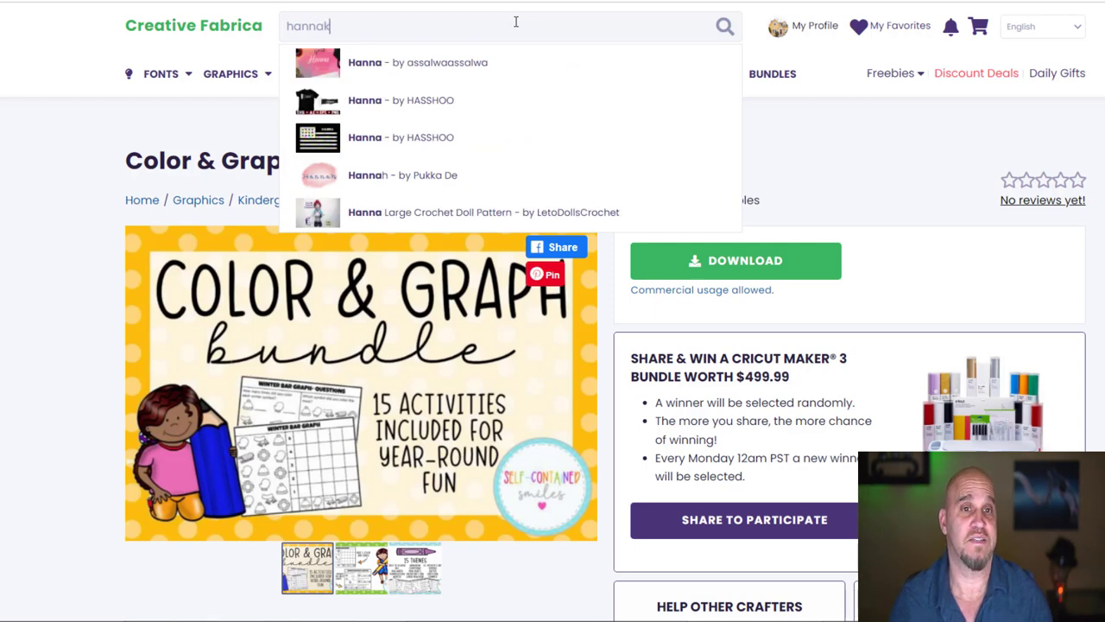
type("ka")
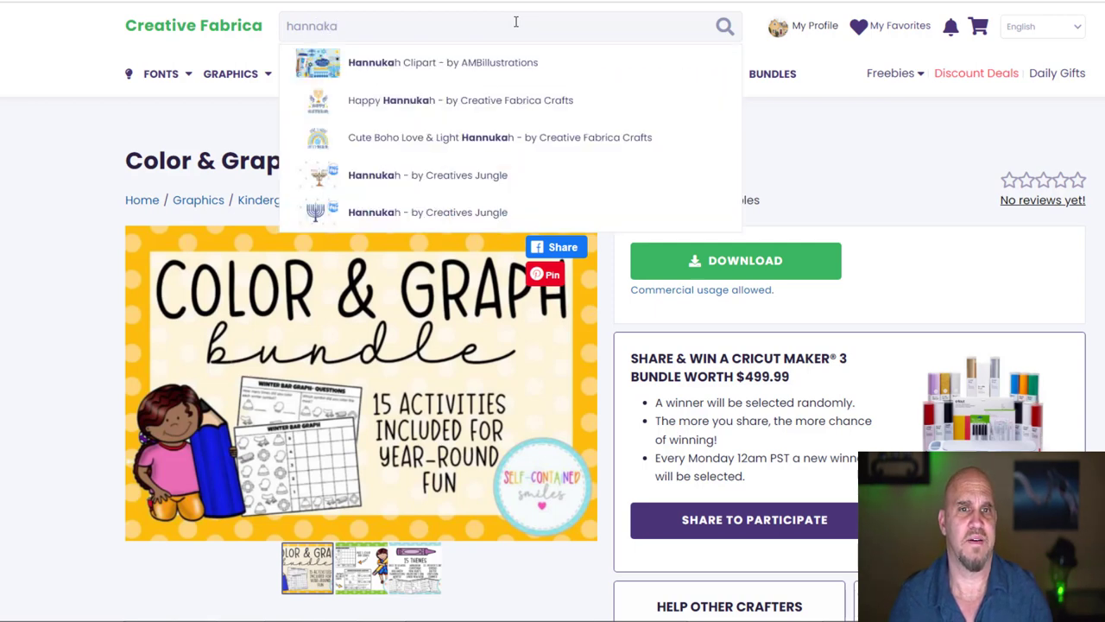
type("h")
key("Return")
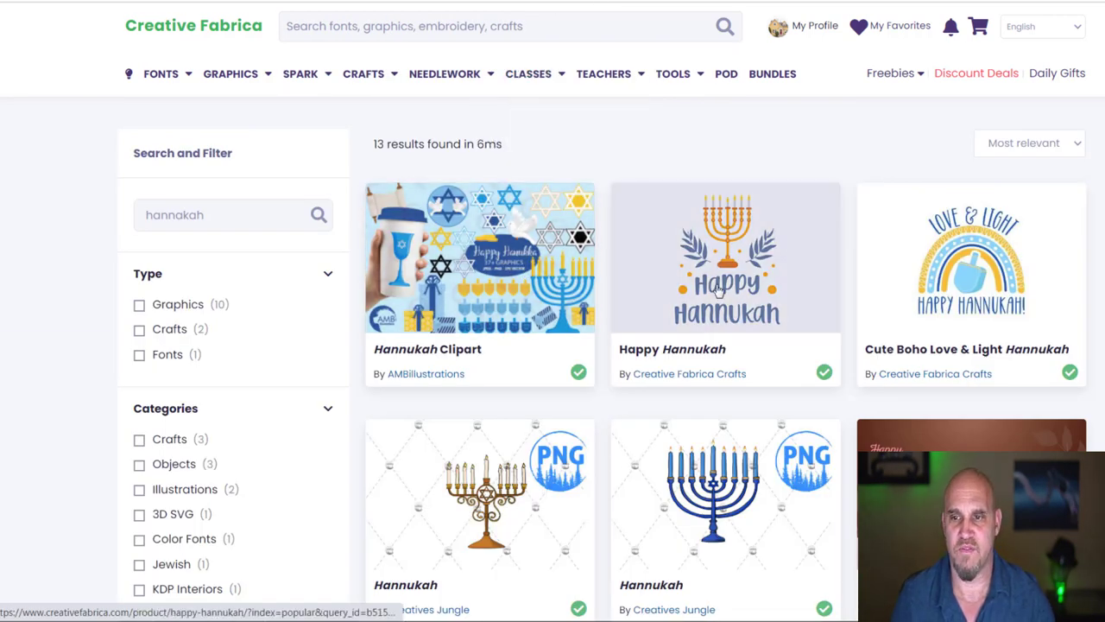
Open the Hannukah Clipart product by AMBillustrations from the search results and download it.
scroll(514, 173, "down", 1)
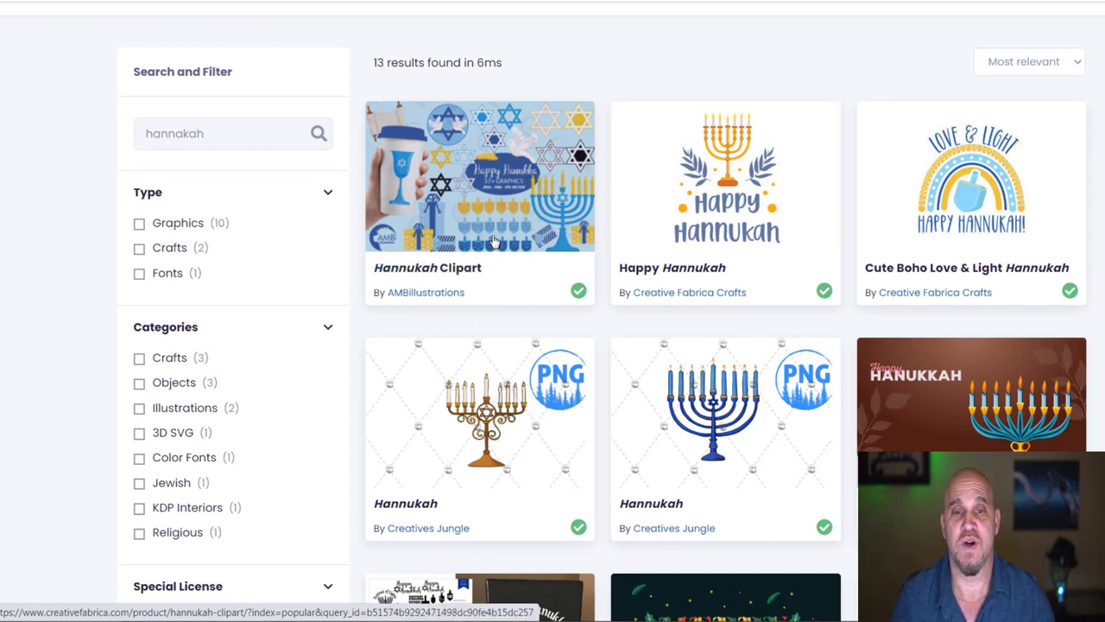
left_click(464, 218)
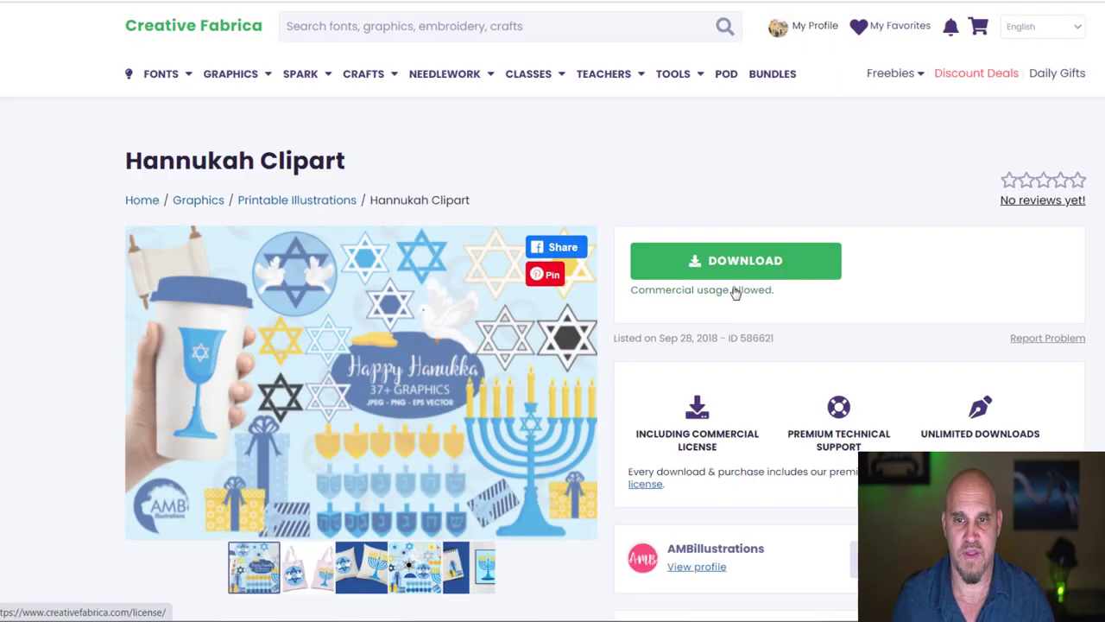
left_click(721, 275)
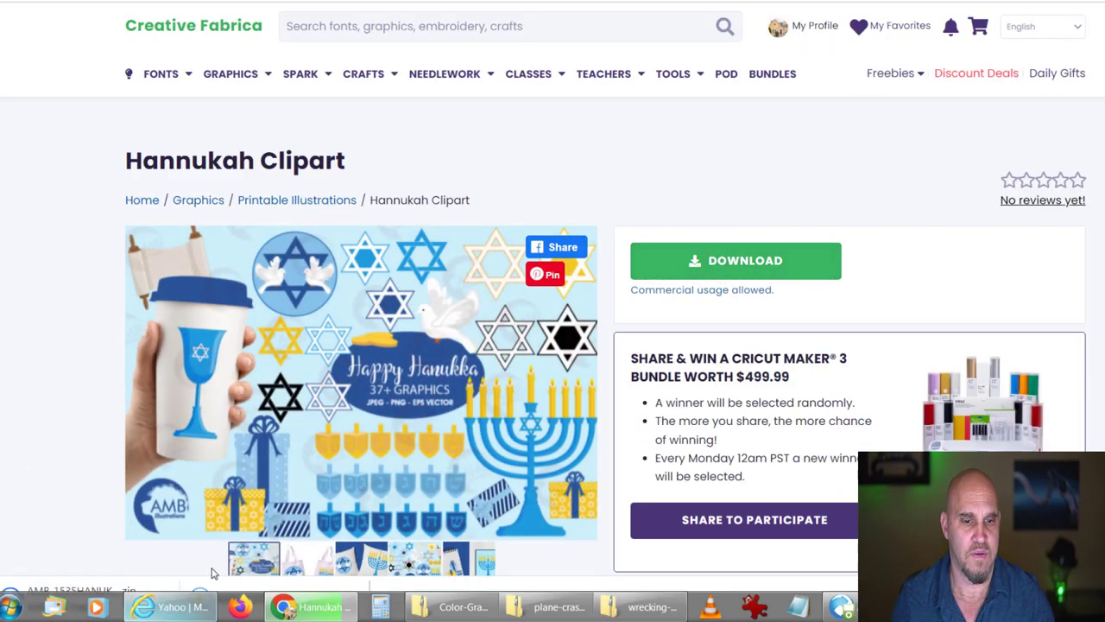
Open the downloaded Hanukkah clipart zip and copy its image folder to the desktop.
scroll(286, 557, "down", 1)
scroll(286, 557, "down", 2)
left_click(351, 599)
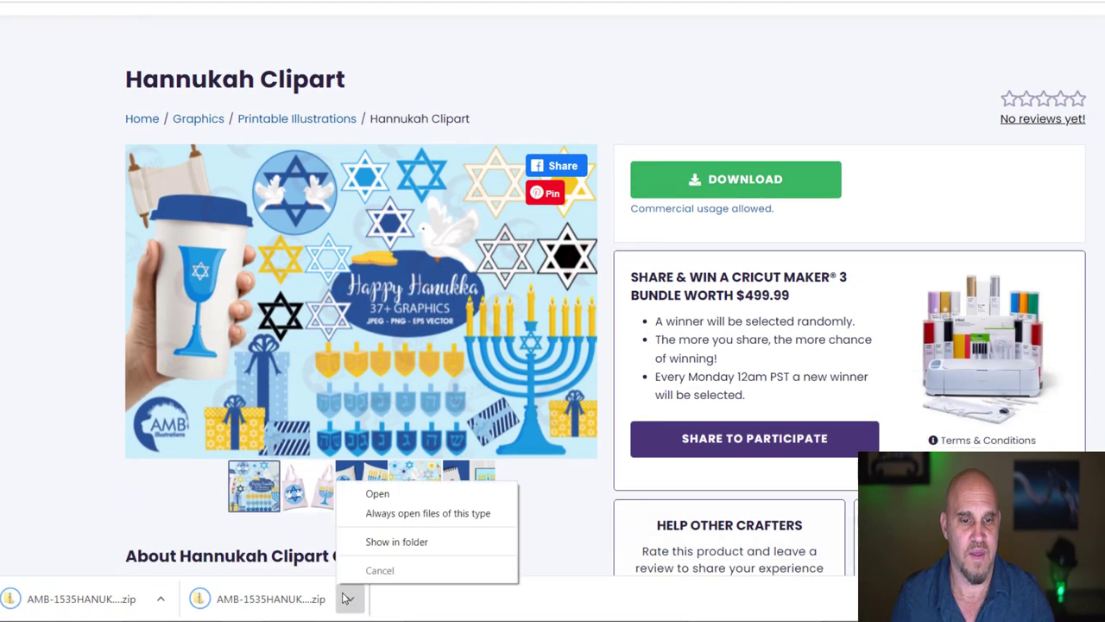
left_click(380, 494)
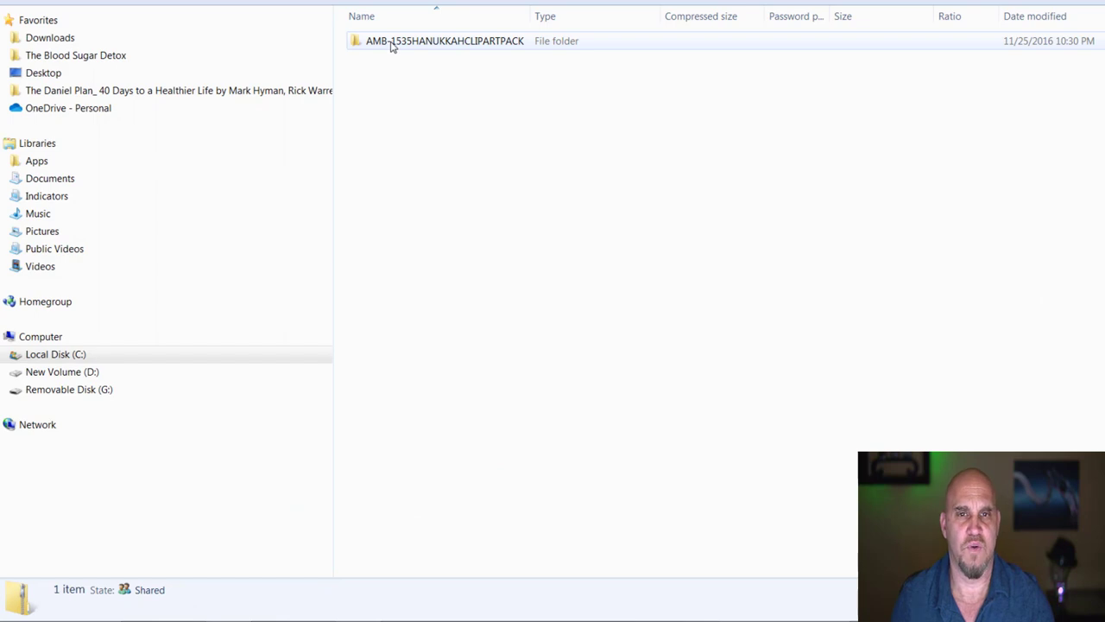
left_click(393, 43)
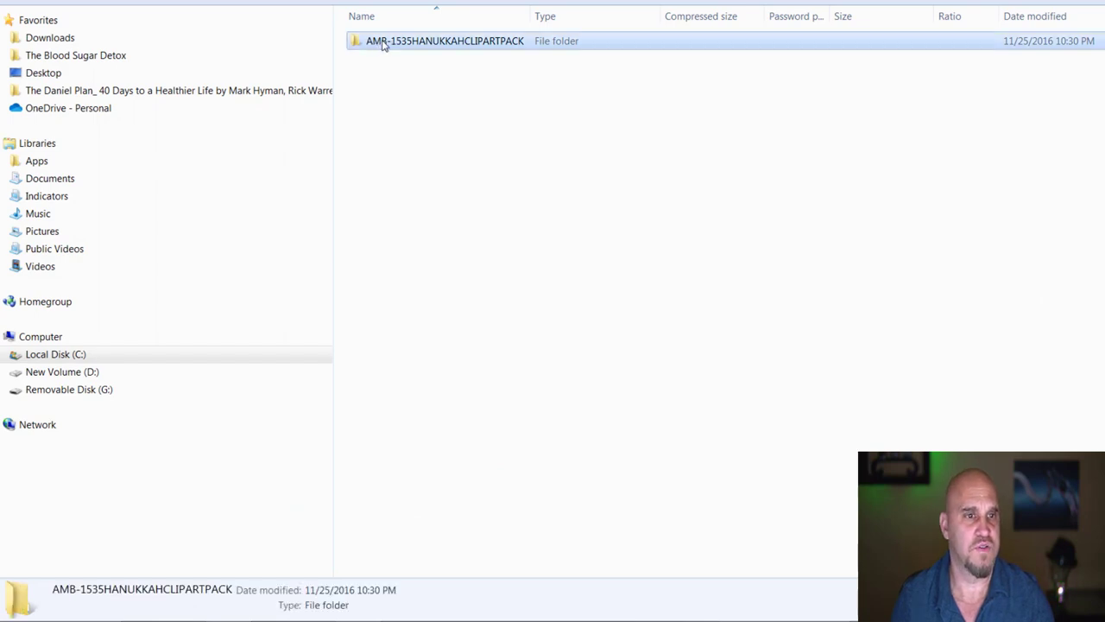
left_click_drag(383, 49, 140, 77)
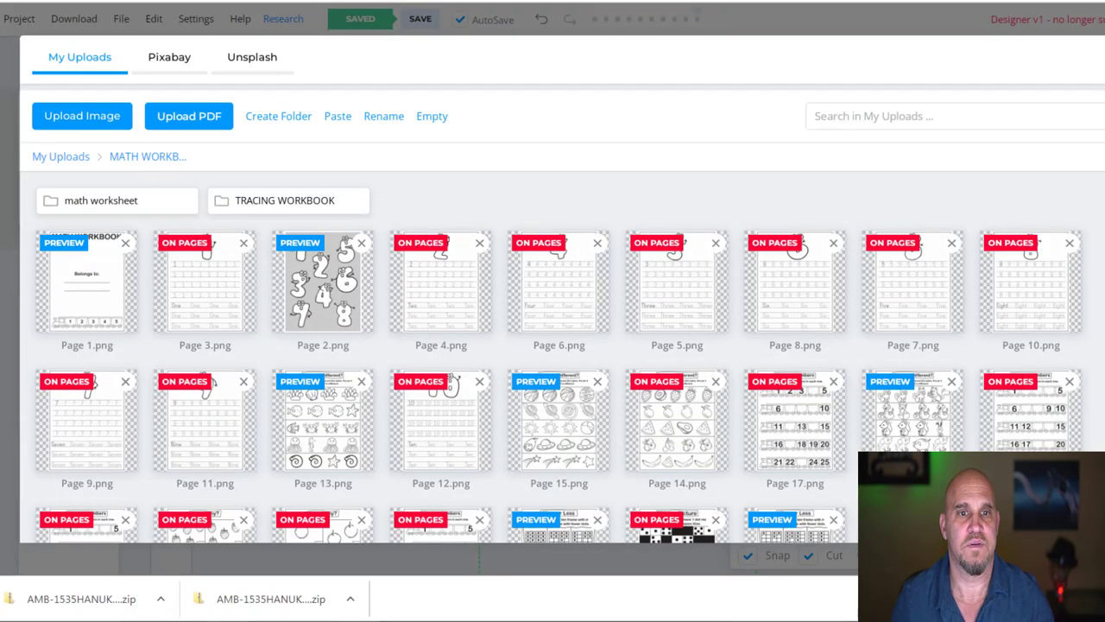
Return to the designer, start a file upload and browse to the AMB-1535HANUKKAHCLIPARTJPEGS folder on the desktop.
left_click(183, 119)
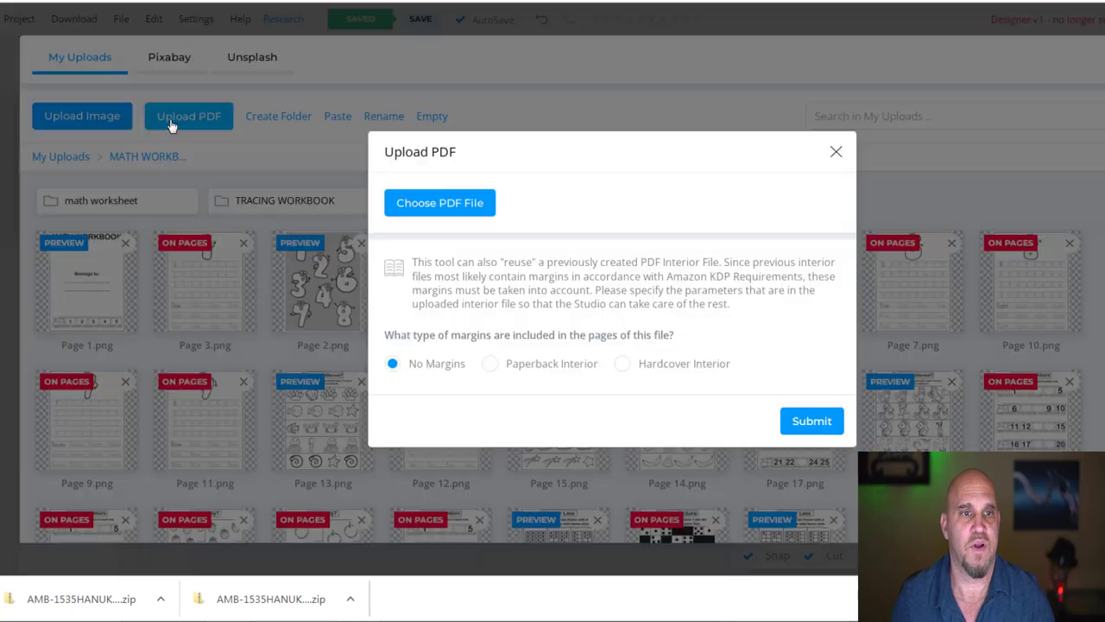
left_click(441, 206)
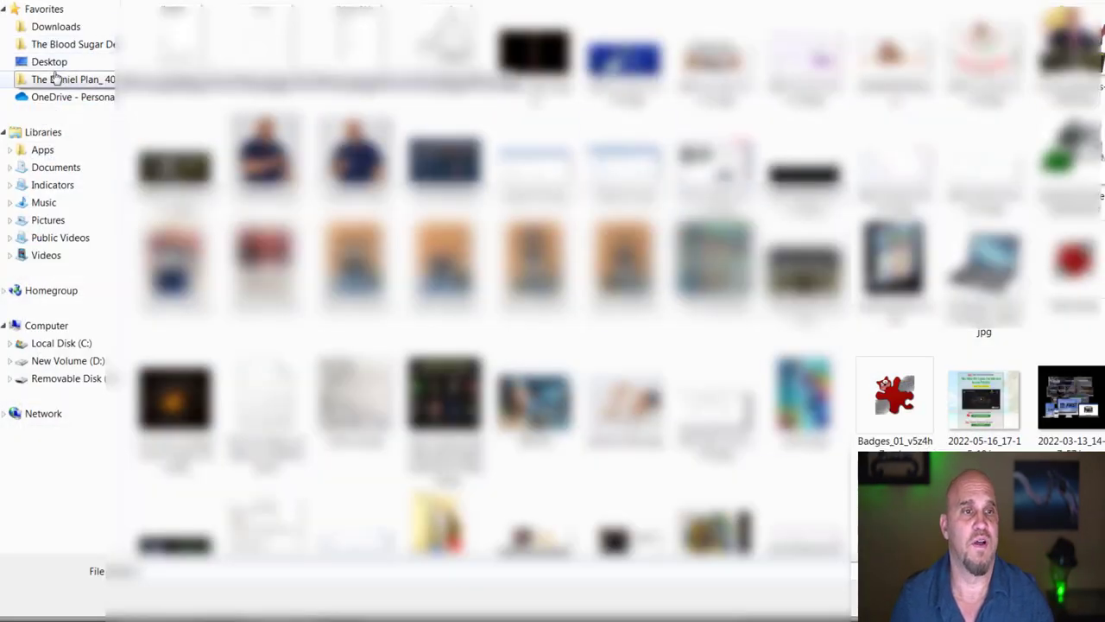
left_click(45, 63)
scroll(596, 285, "down", 3)
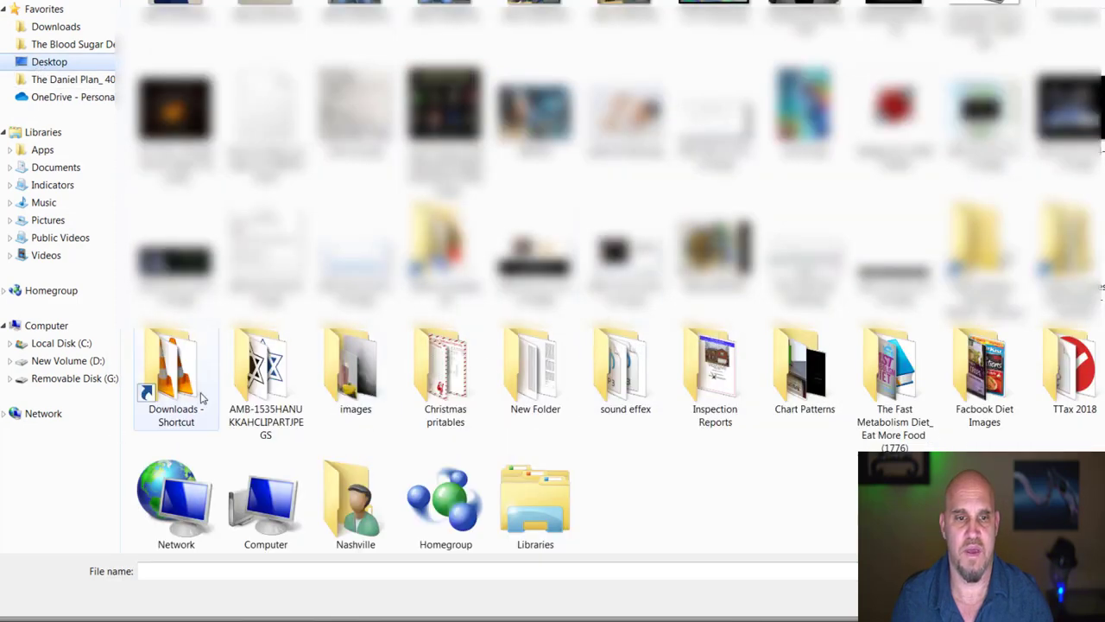
double_click(263, 367)
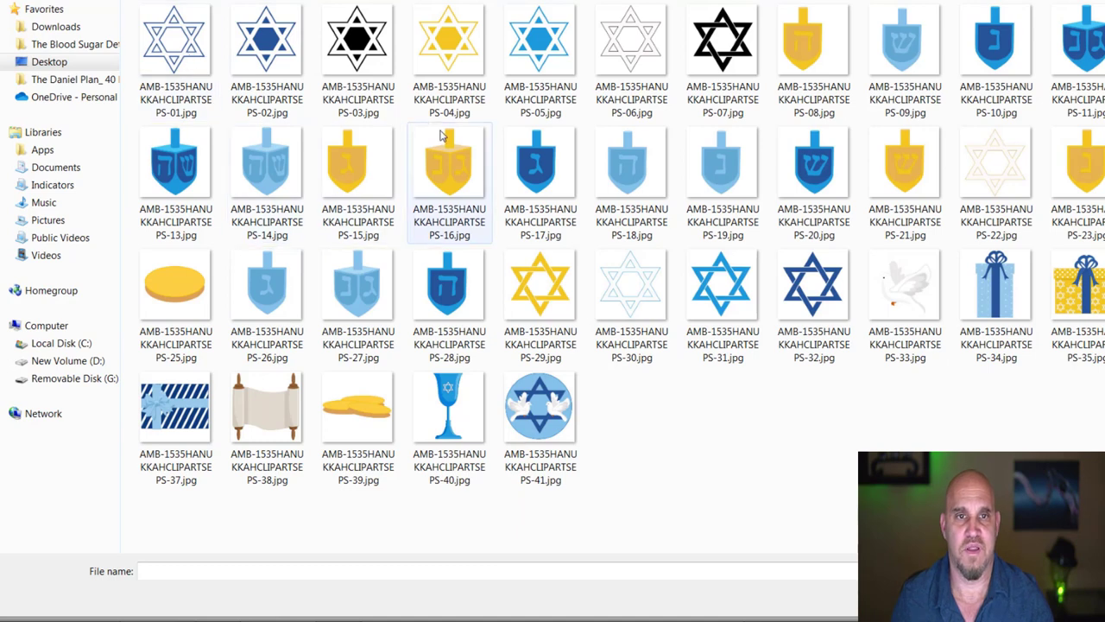
Upload the clipart images numbered 02, 16, 36 and 38 and place the blue star on page 1.
left_click(268, 43)
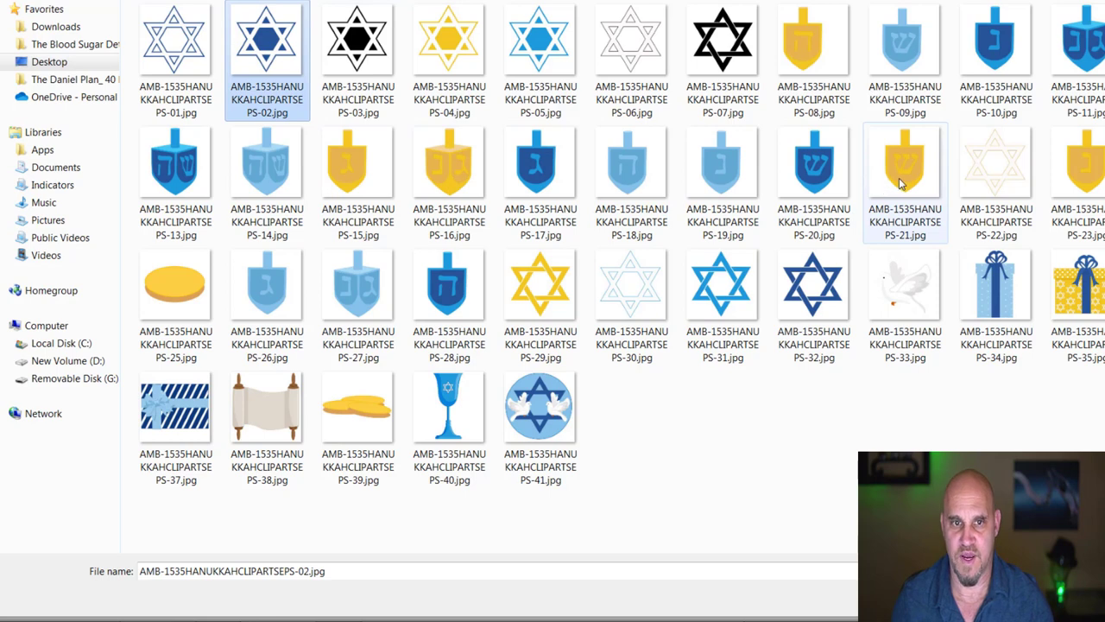
left_click(474, 183, "ctrl")
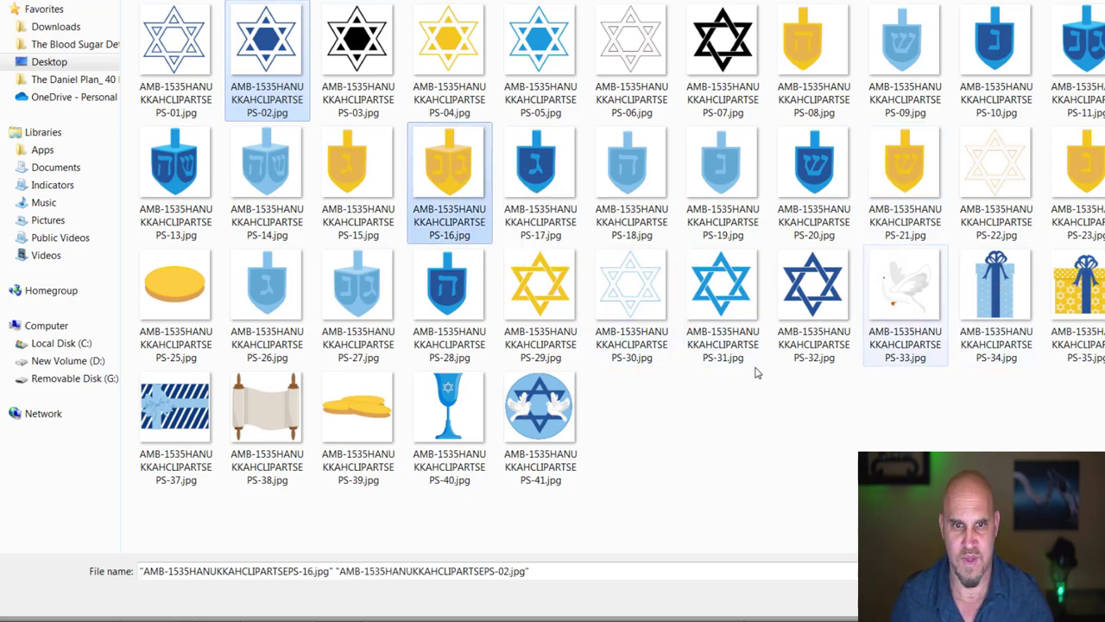
left_click(1104, 302, "ctrl")
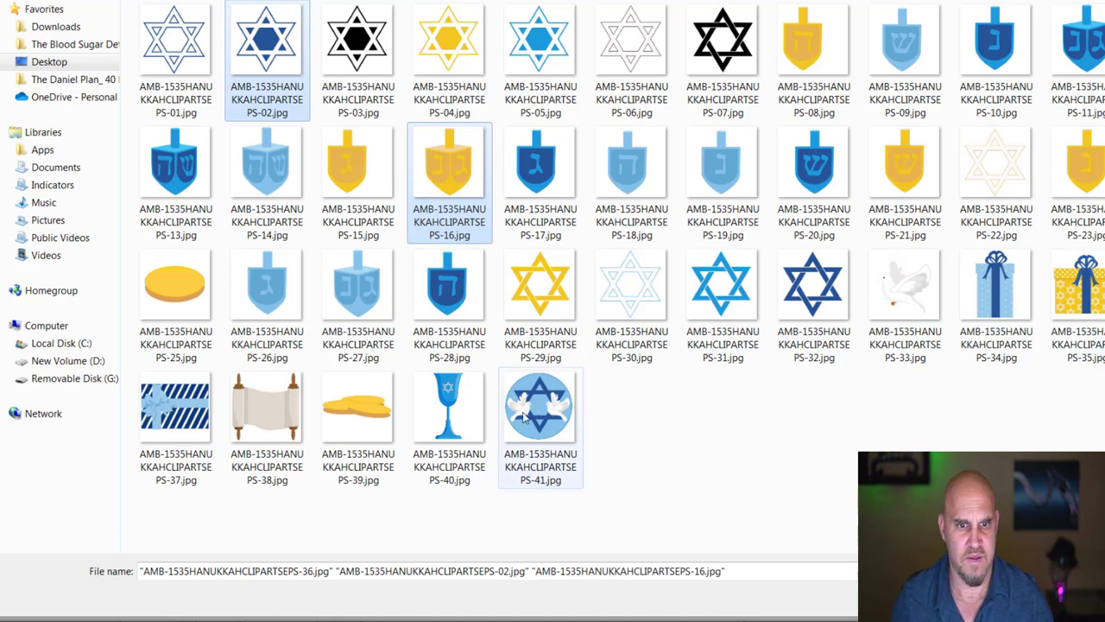
left_click(293, 423, "ctrl")
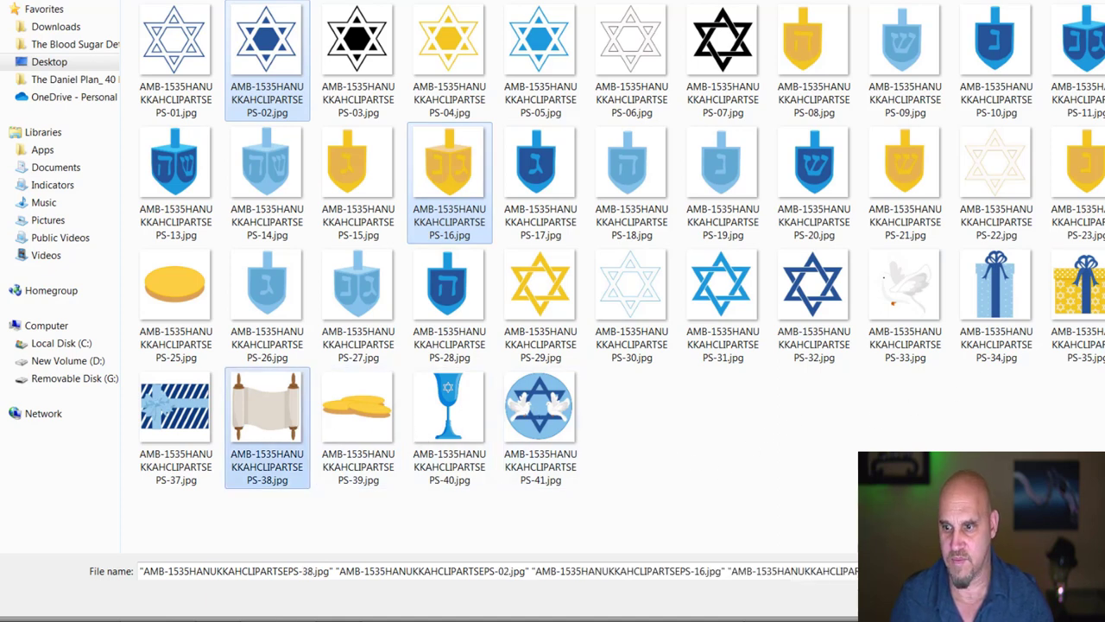
key("Return")
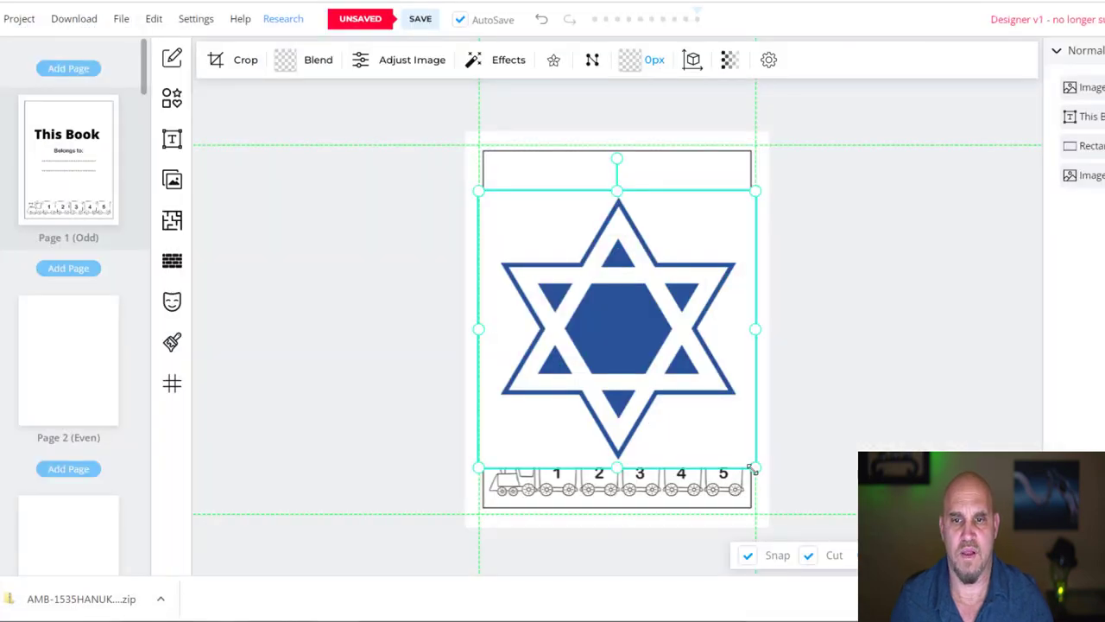
Shrink the star image into the upper-left corner of page 1's frame and apply the Black & White effect.
left_click_drag(752, 469, 523, 201)
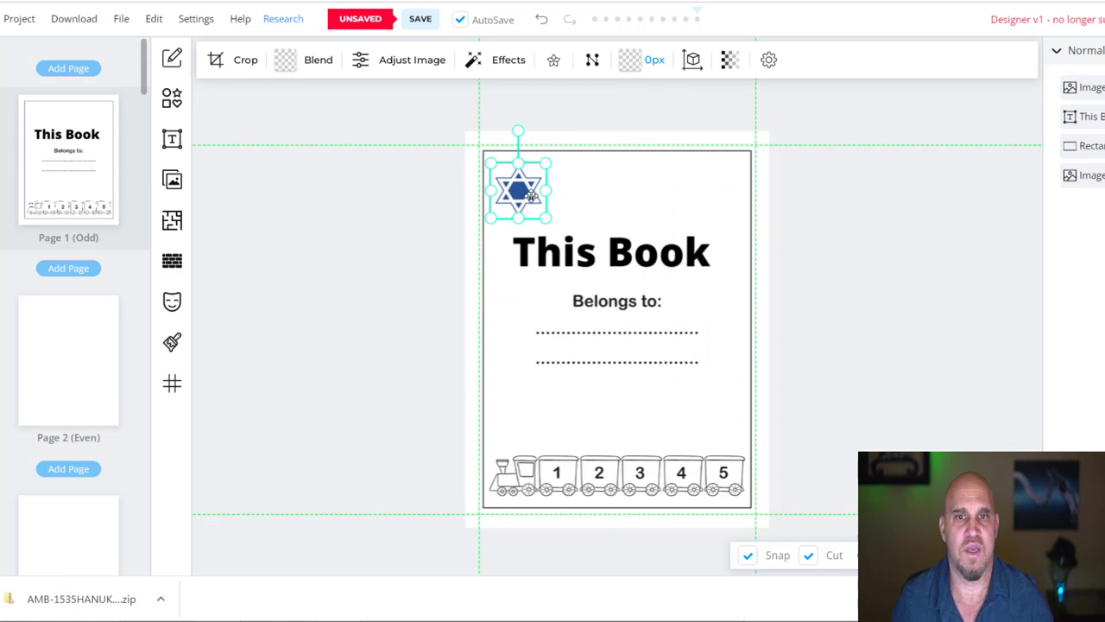
left_click(496, 59)
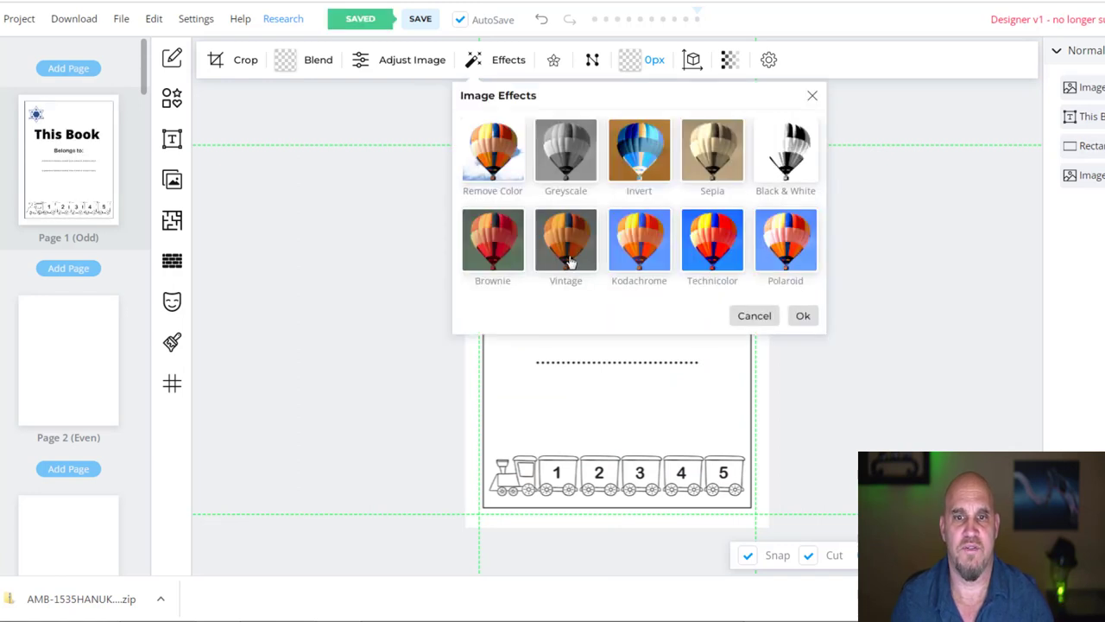
left_click(783, 164)
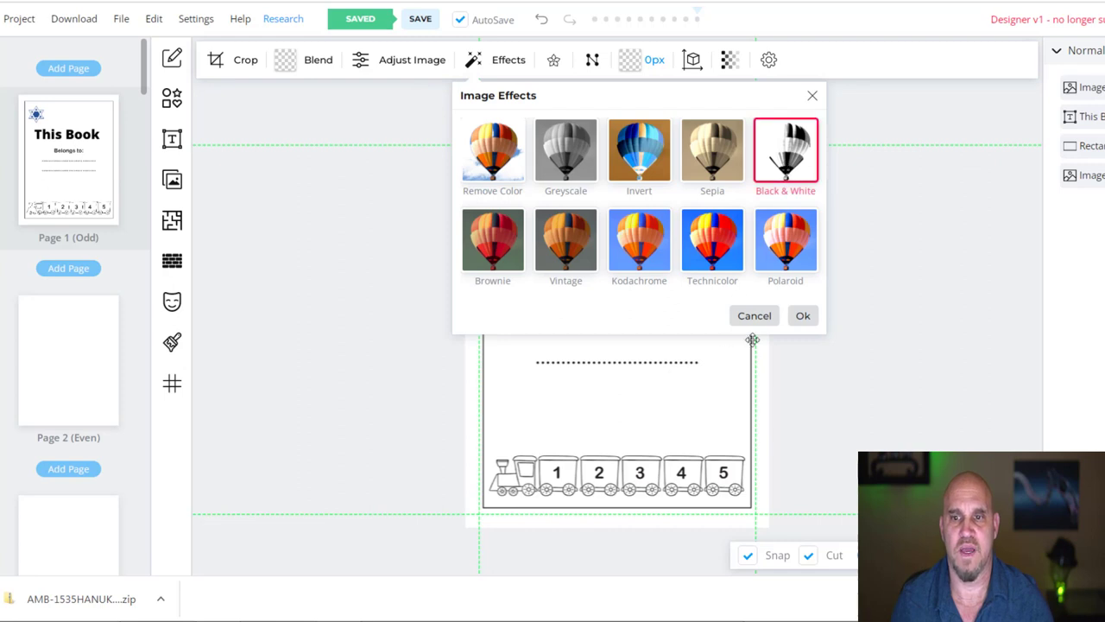
left_click(802, 315)
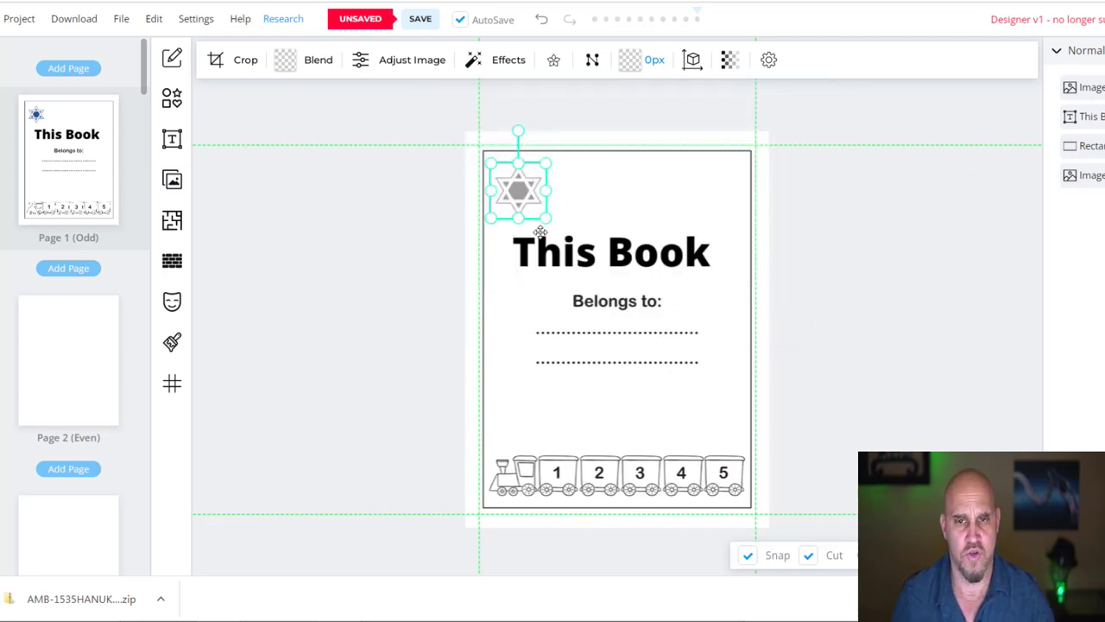
left_click(609, 207)
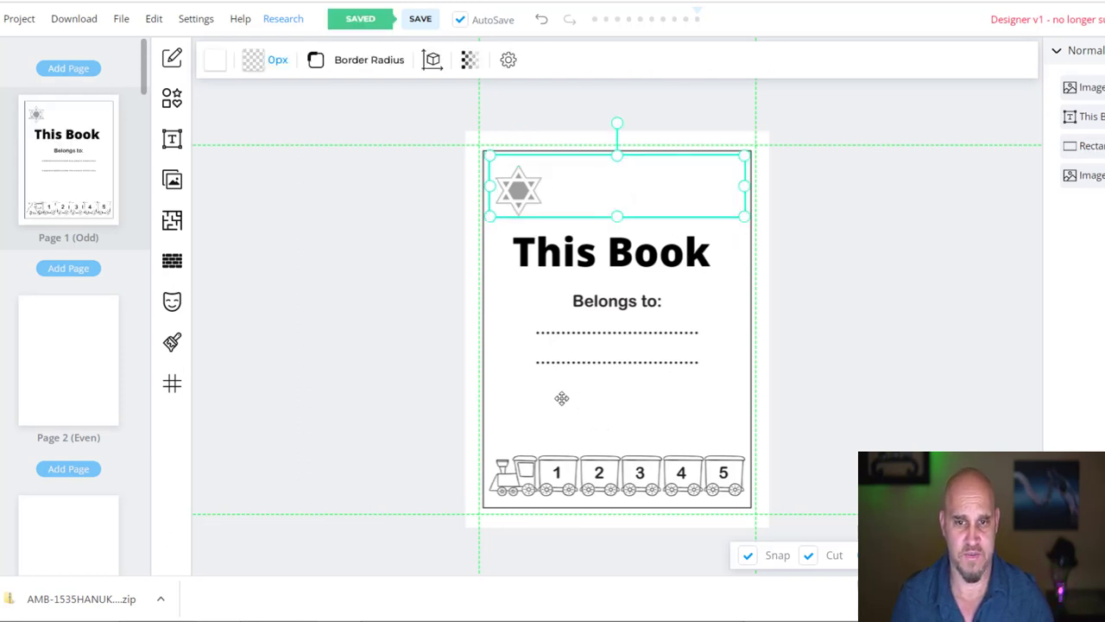
Open blank page 2, bring up the uploaded images and view the PDF upload options.
left_click(95, 353)
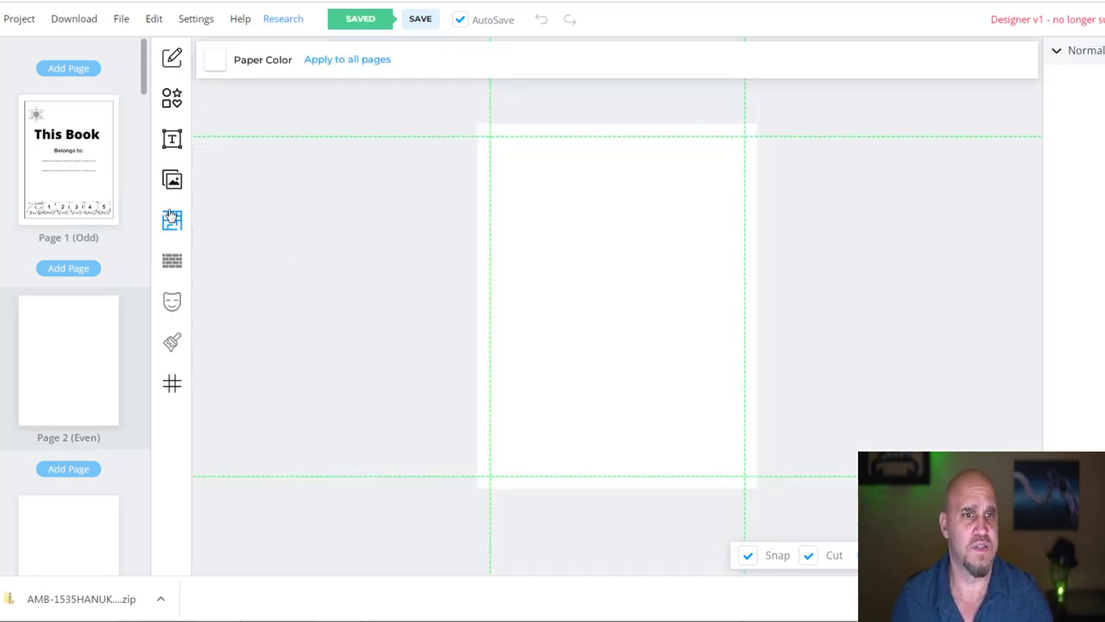
left_click(174, 183)
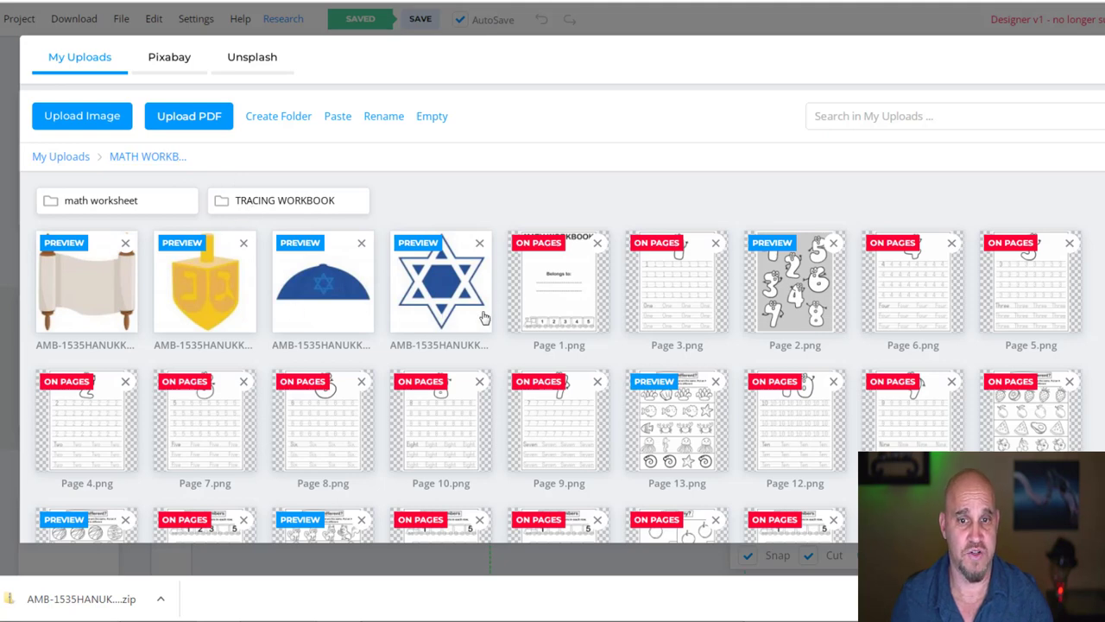
left_click(187, 122)
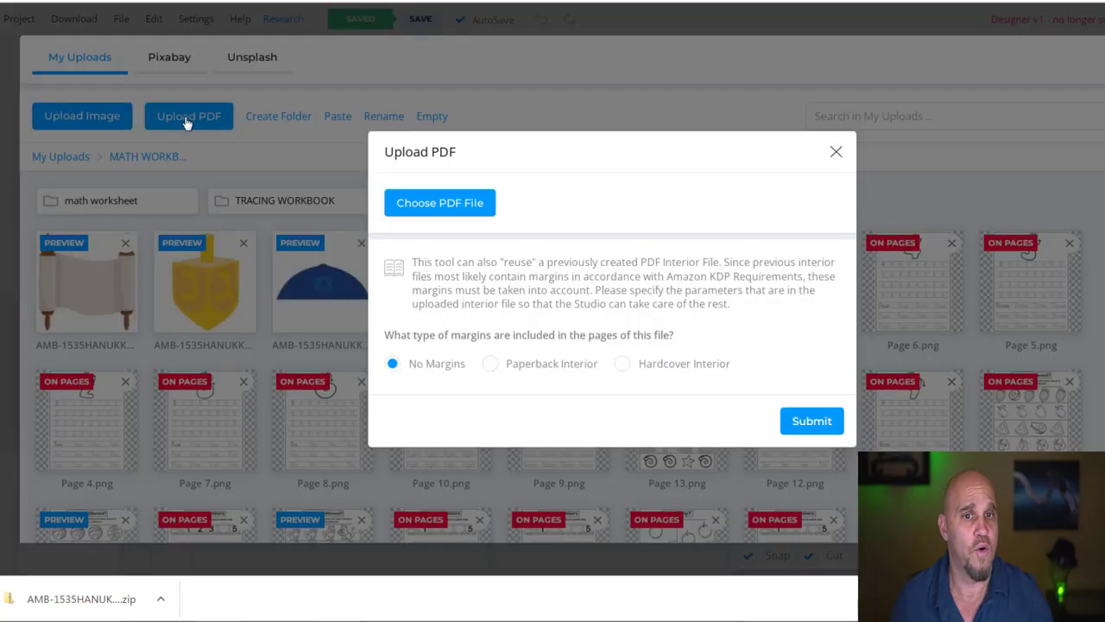
left_click(836, 156)
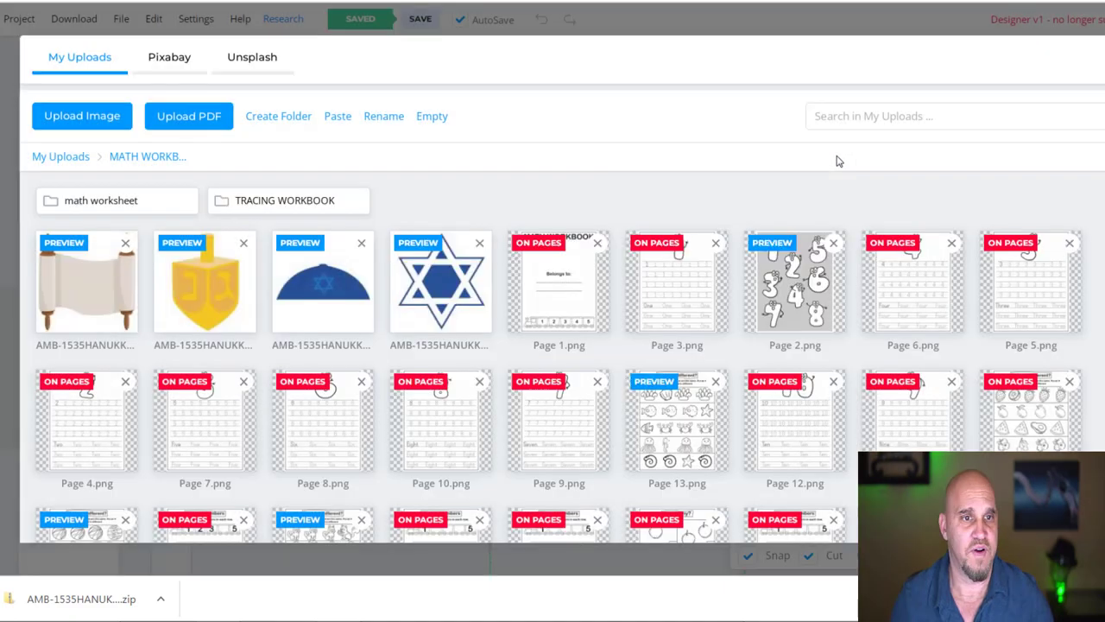
Place the candle coloring image 1.png from the main My Uploads folder on page 2 and save the project.
left_click(52, 157)
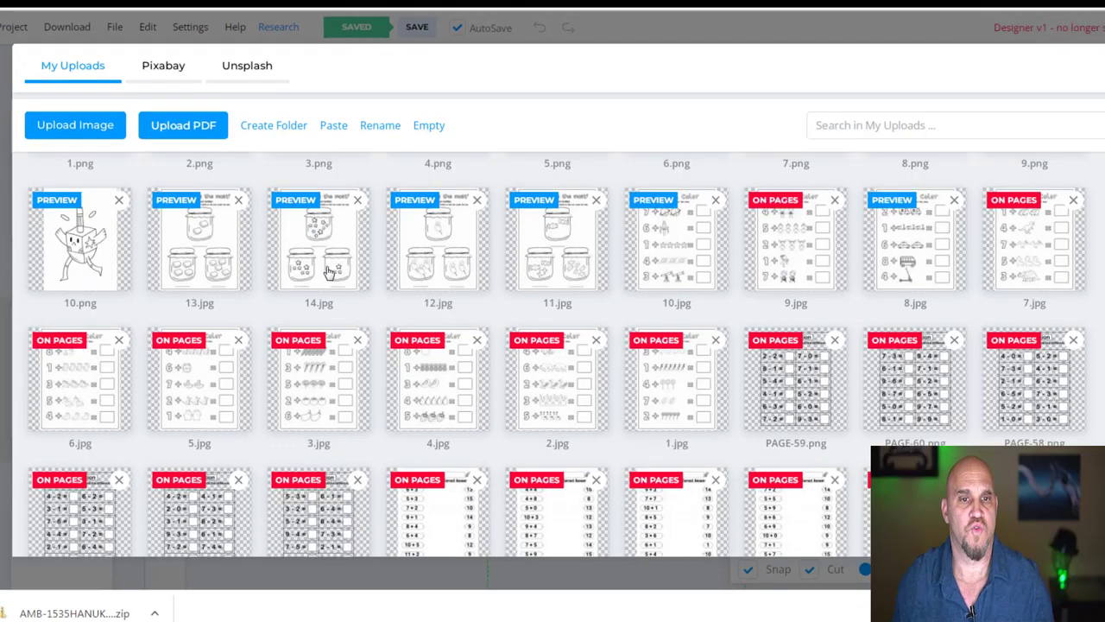
scroll(324, 274, "up", 2)
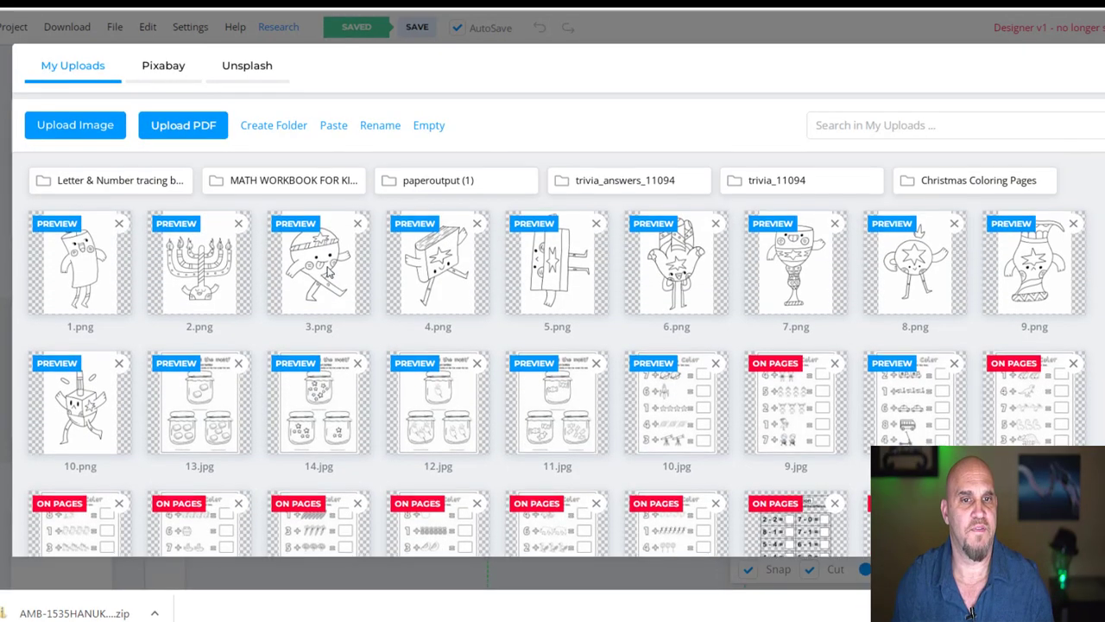
left_click(69, 282)
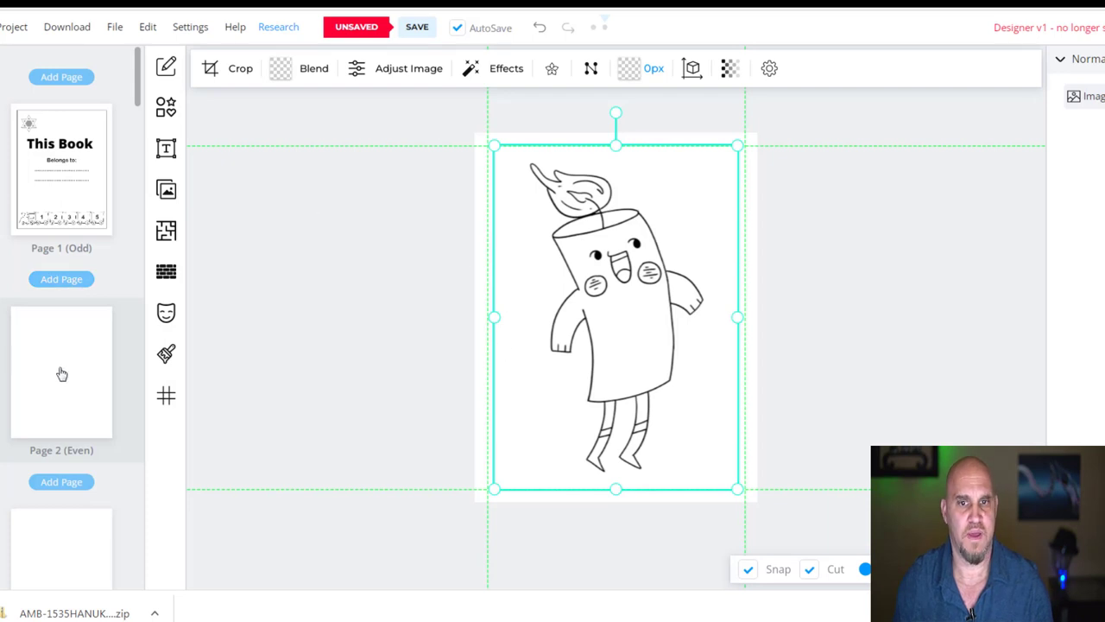
left_click(471, 33)
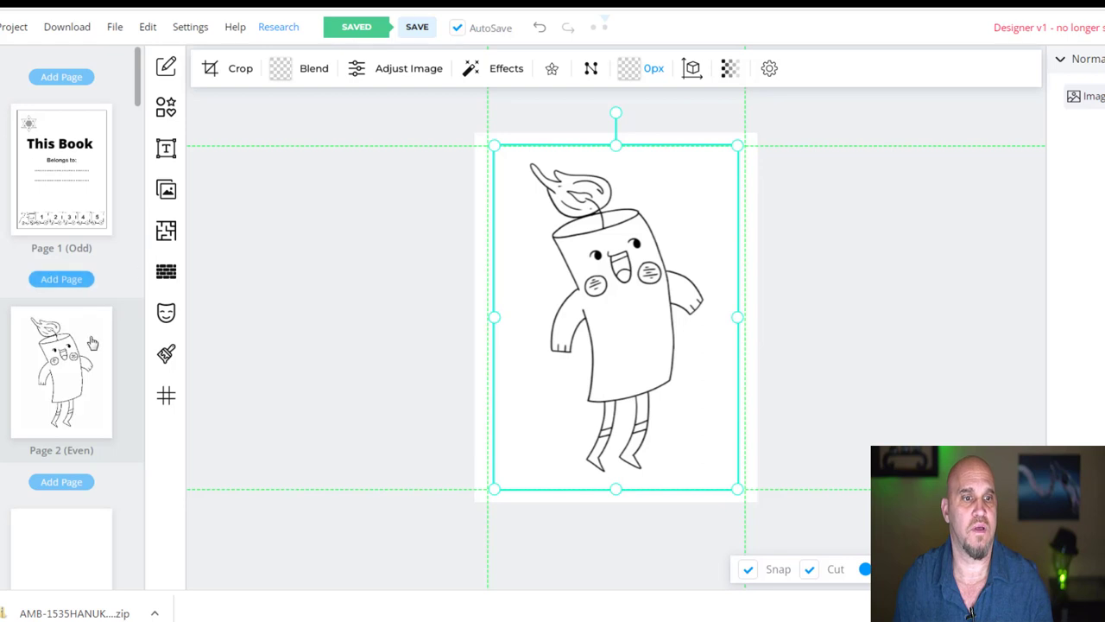
scroll(205, 252, "down", 1)
scroll(207, 277, "down", 1)
scroll(300, 304, "up", 2)
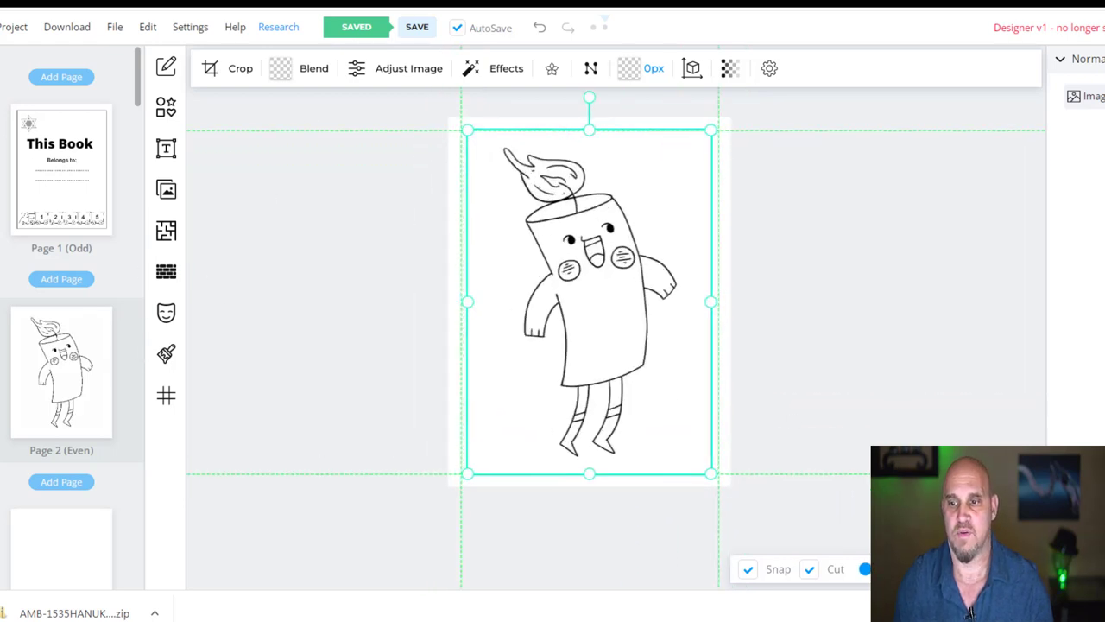
left_click_drag(411, 300, 438, 316)
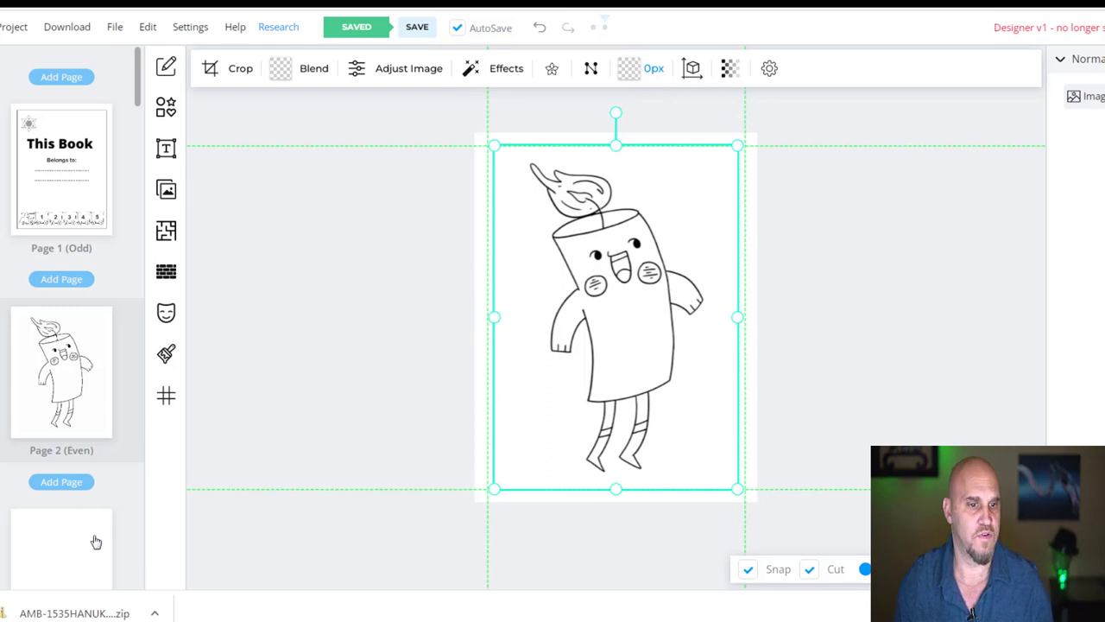
Place the uploaded coloring image 3.png on blank page 3 and save the project.
left_click(95, 537)
left_click(166, 233)
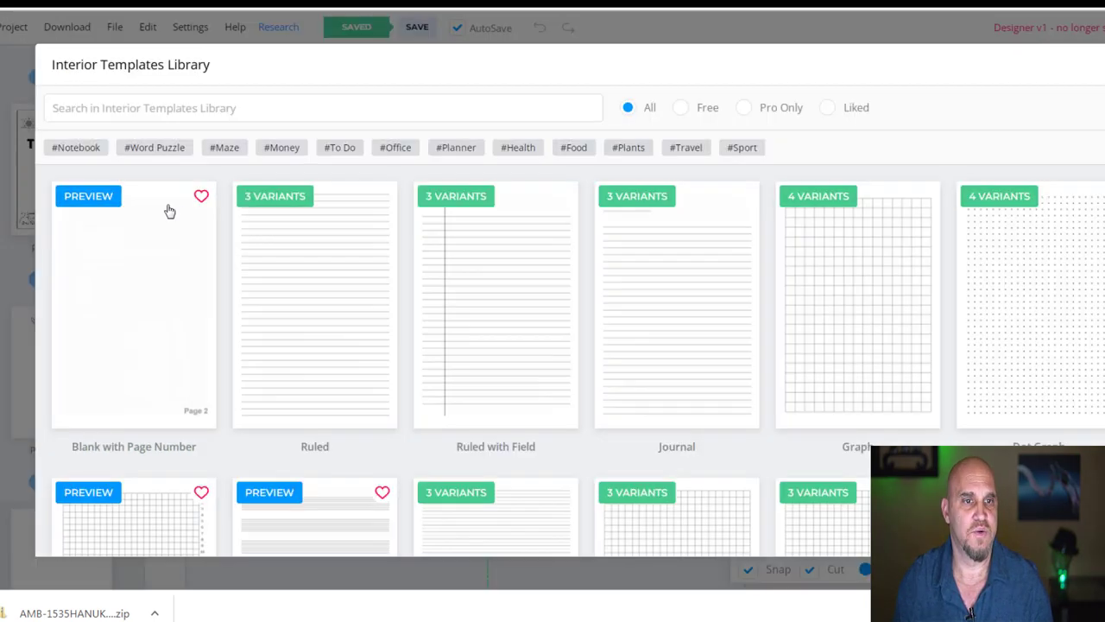
key("Escape")
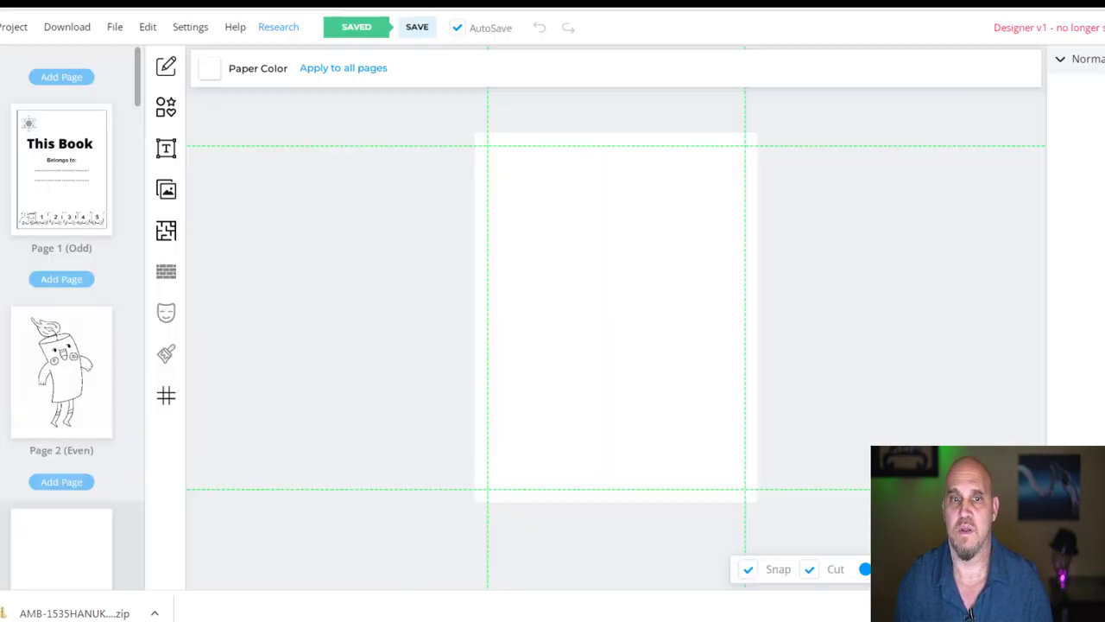
left_click(165, 189)
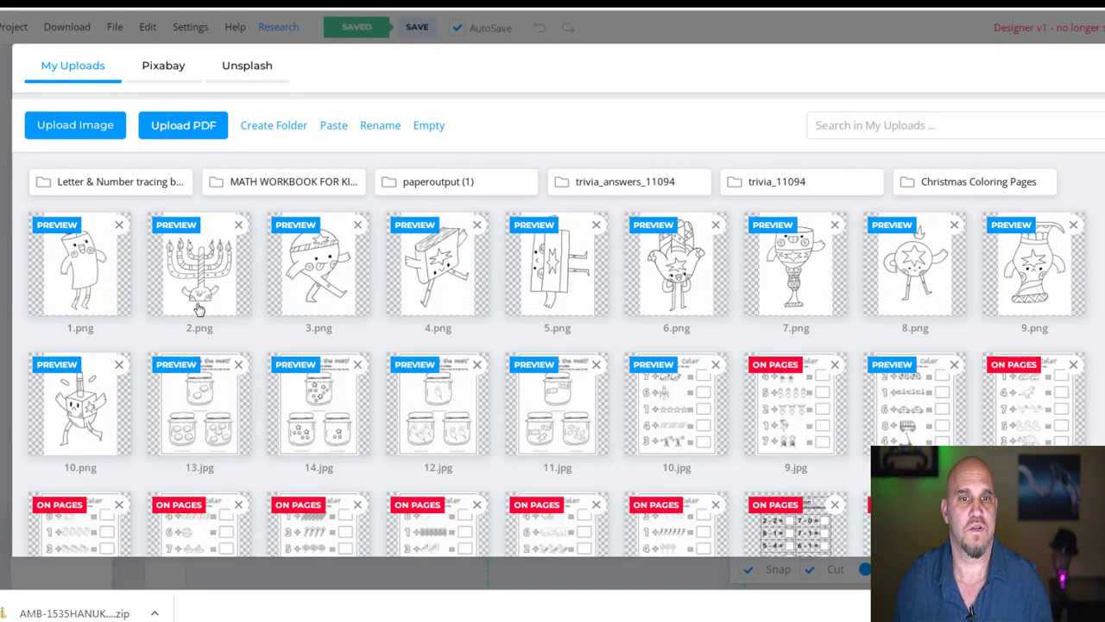
left_click(334, 290)
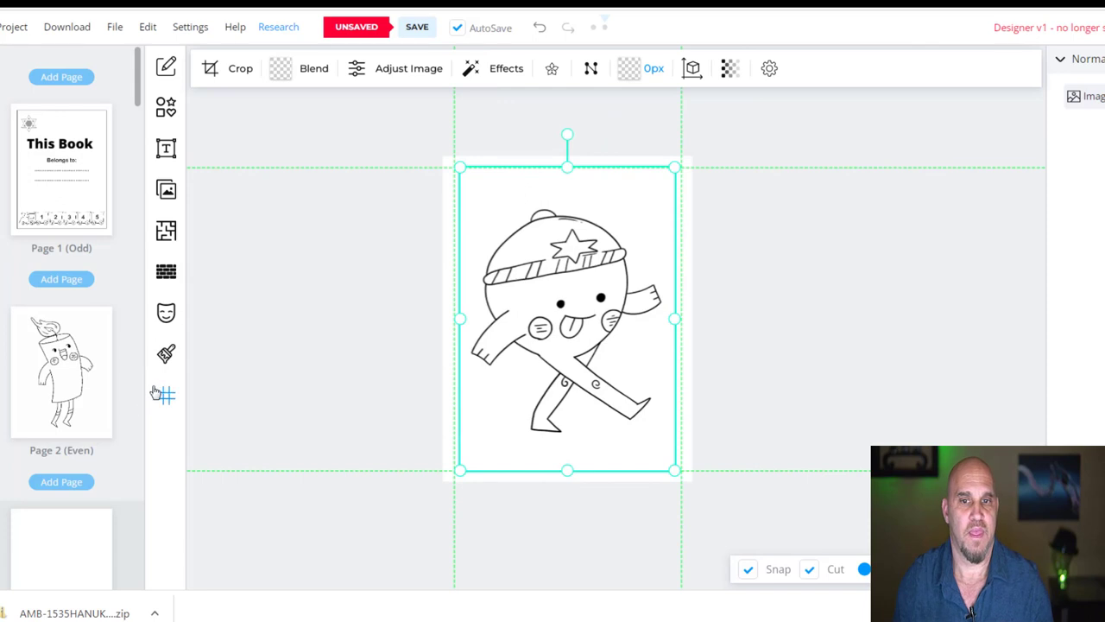
left_click(415, 26)
Open blank page 4, pick the WordsSearch interior template and apply its options to page 4 only.
scroll(120, 397, "down", 3)
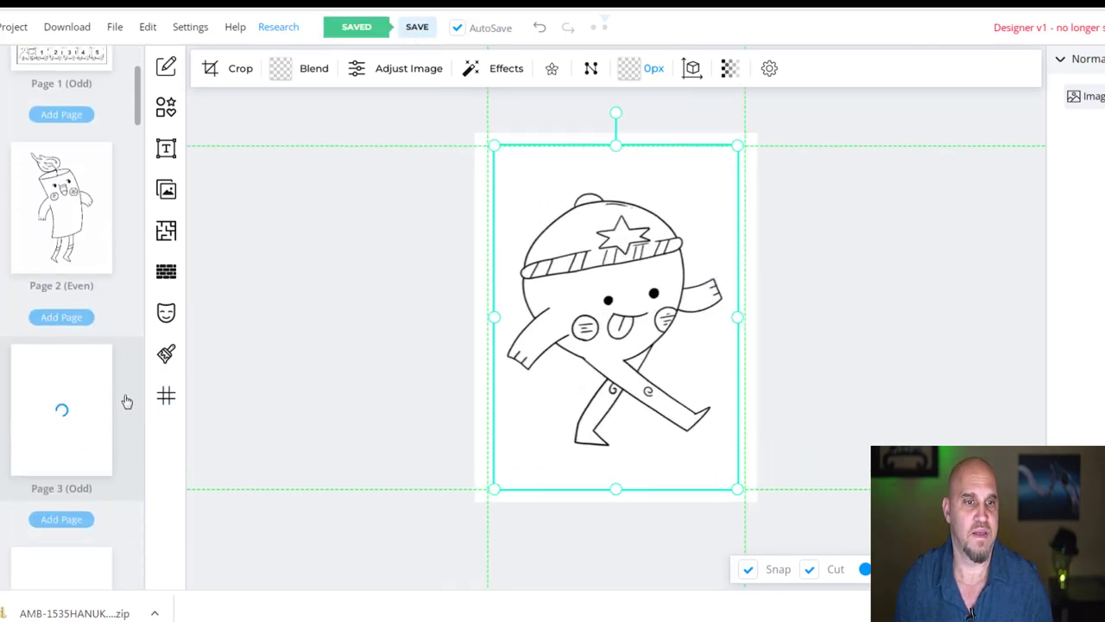
scroll(126, 402, "down", 3)
left_click(78, 390)
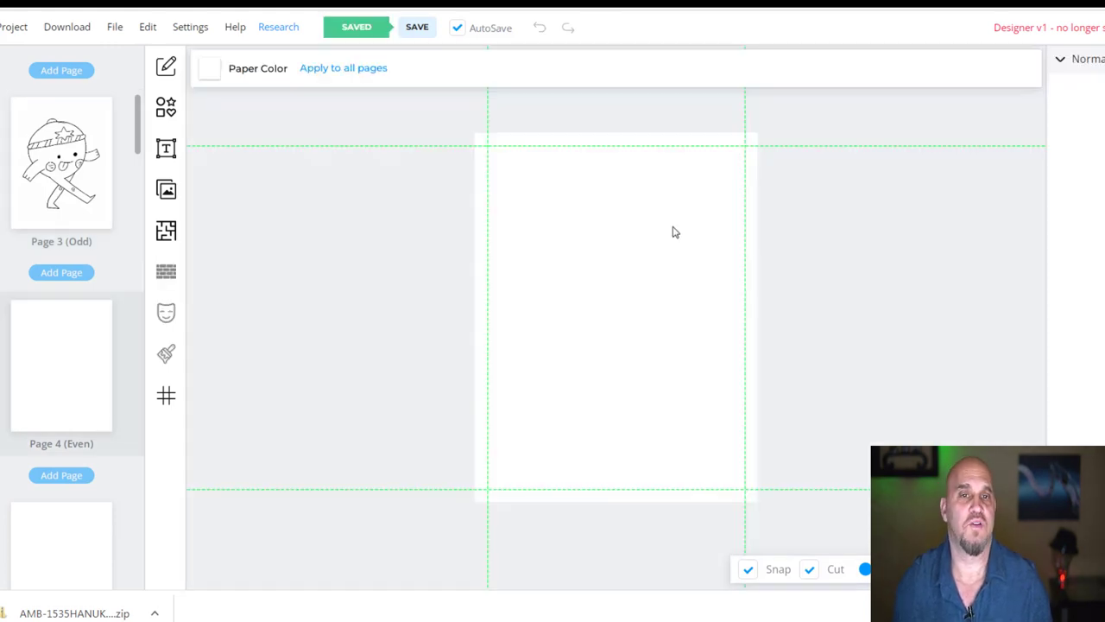
left_click(166, 231)
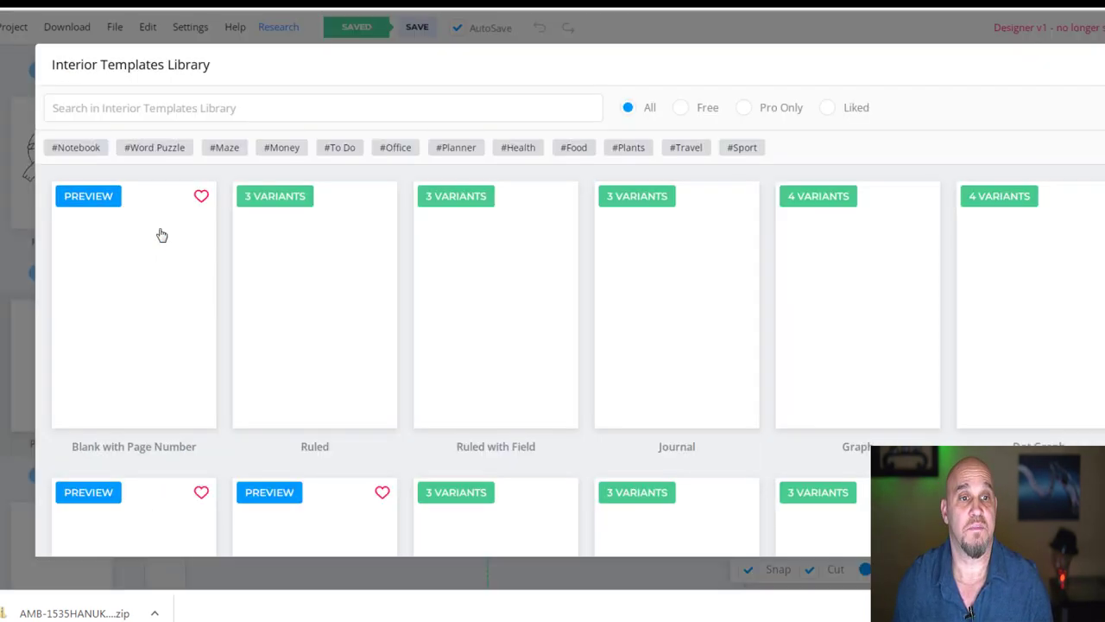
scroll(419, 291, "down", 1)
scroll(419, 291, "down", 8)
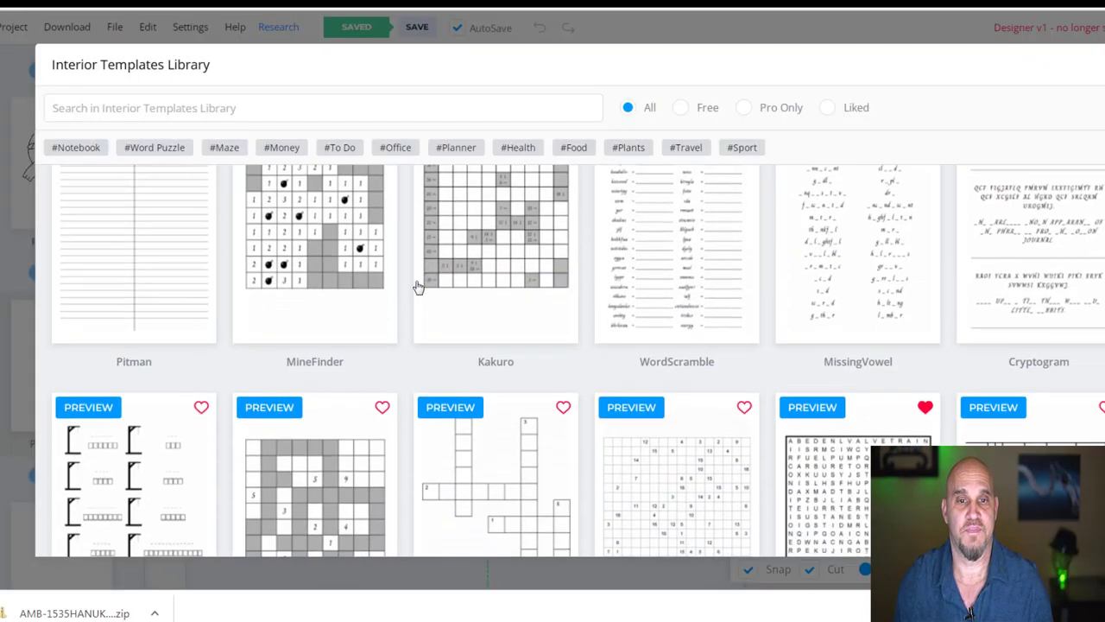
left_click(885, 429)
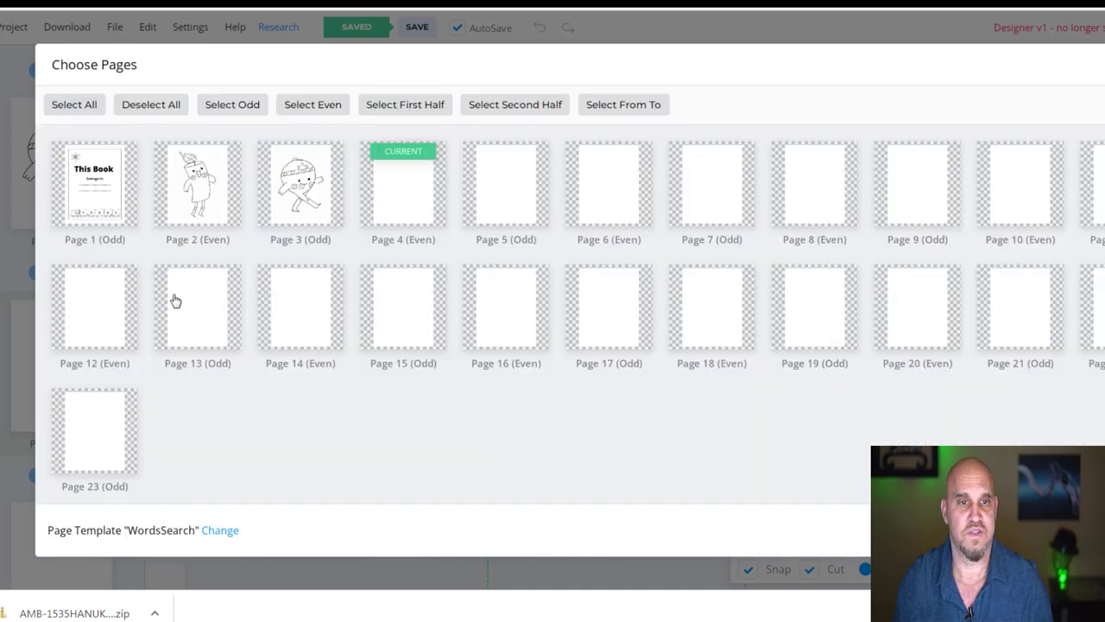
left_click(407, 208)
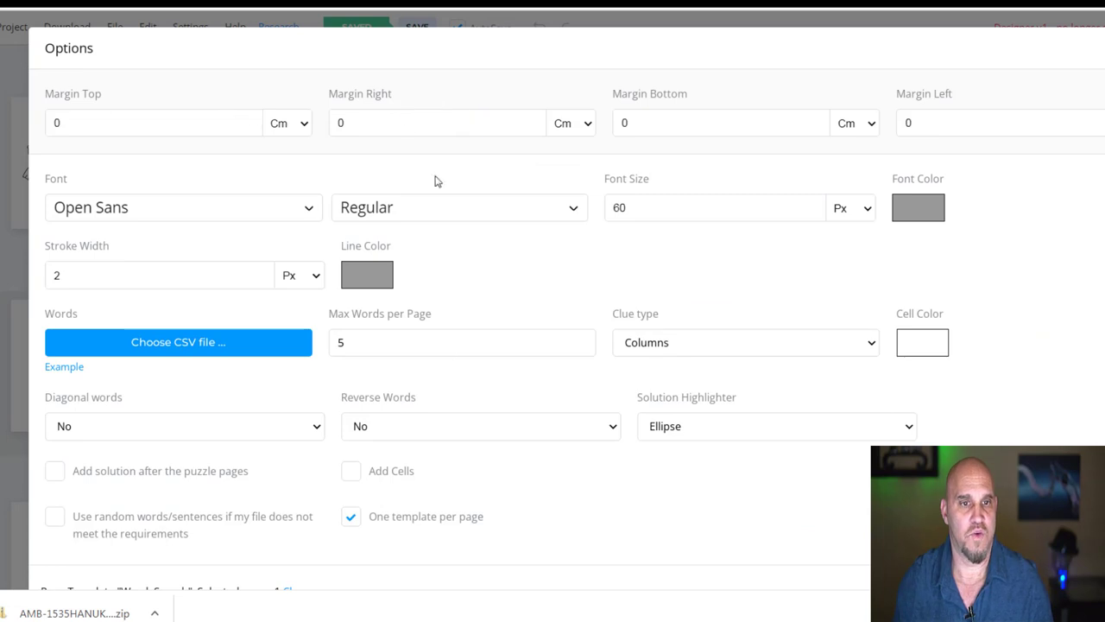
Try to generate the word search puzzle with a maximum of 10 words per page.
left_click(581, 339)
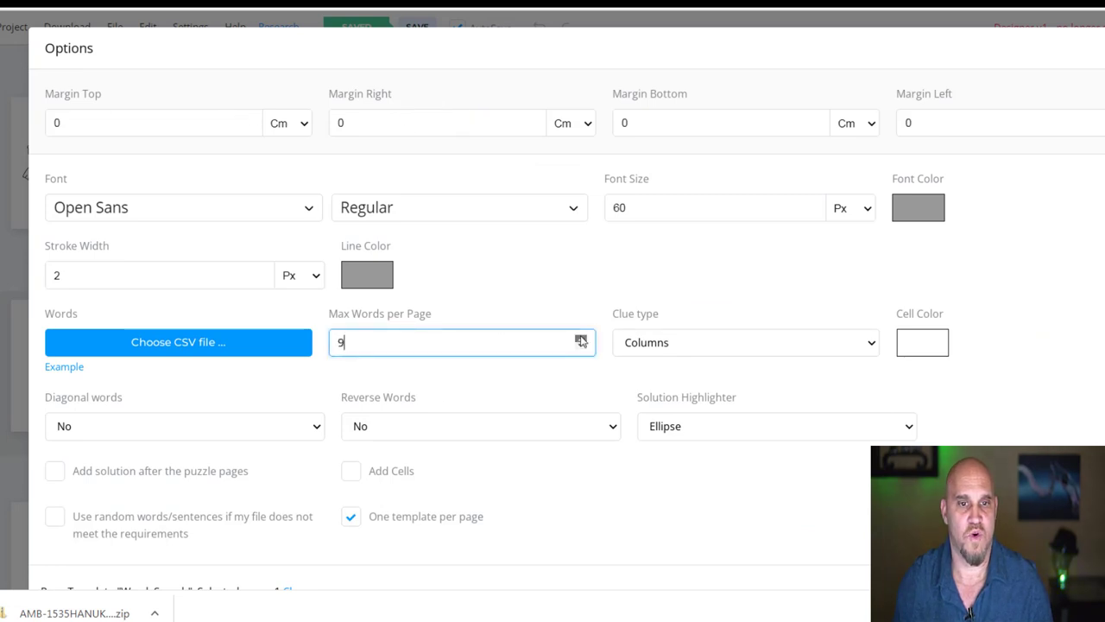
scroll(267, 430, "down", 1)
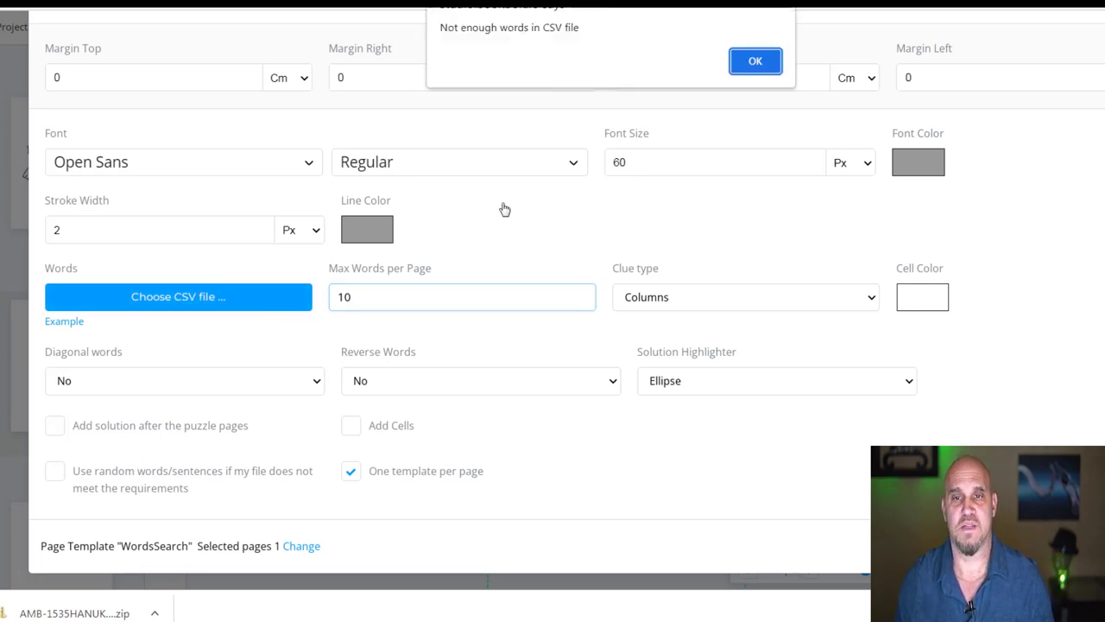
left_click(758, 61)
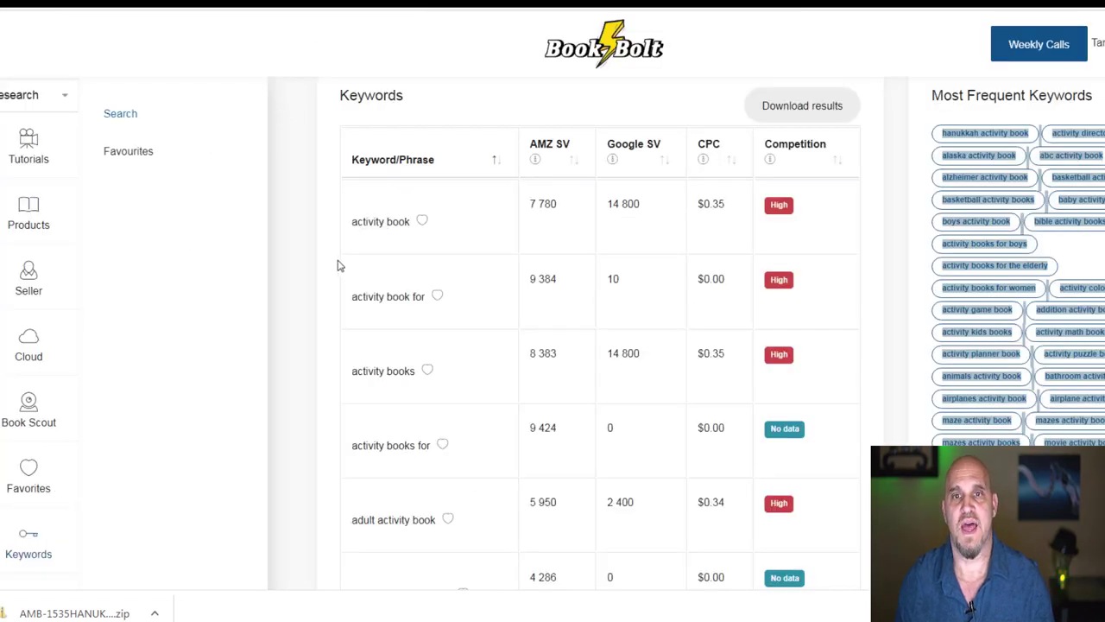
Return to the designer and view the CMYK and RGB download options for the project and current page.
scroll(295, 233, "up", 3)
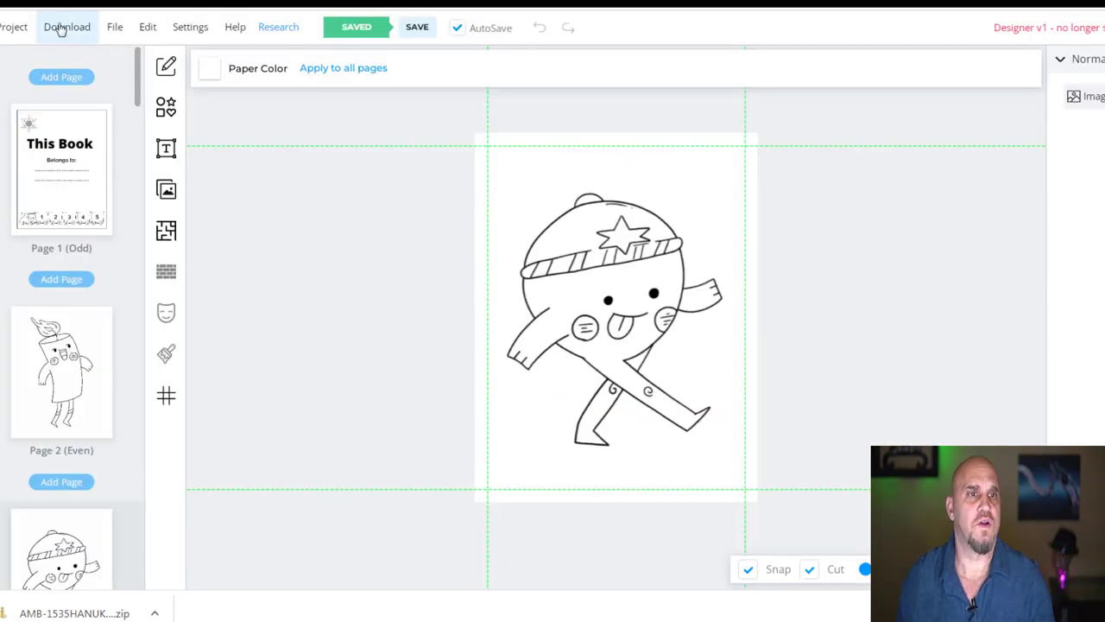
left_click(65, 31)
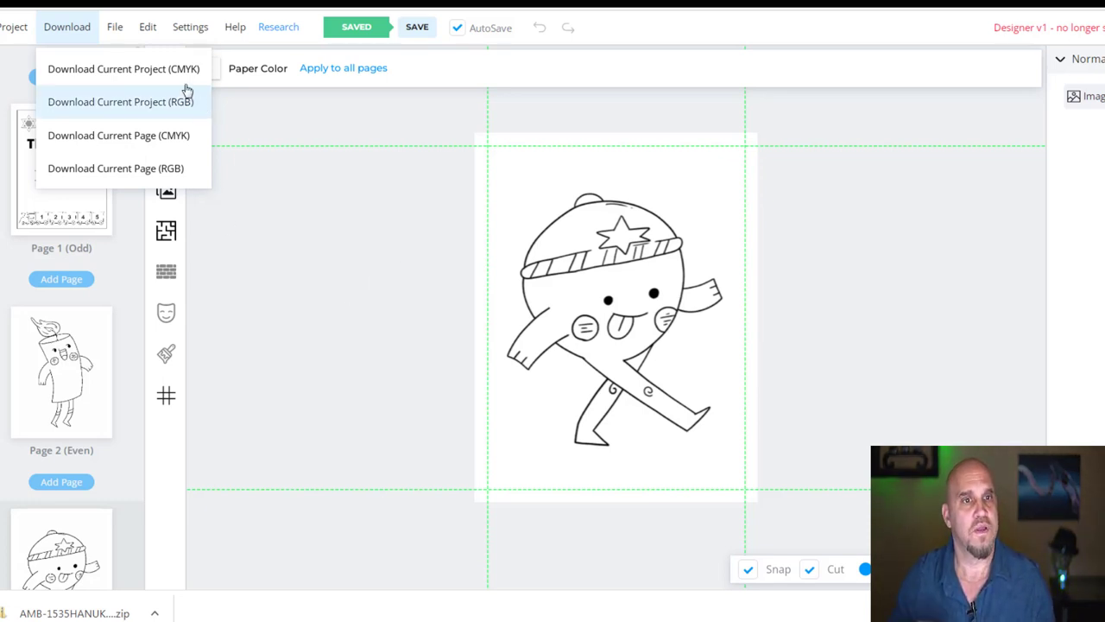
left_click(235, 28)
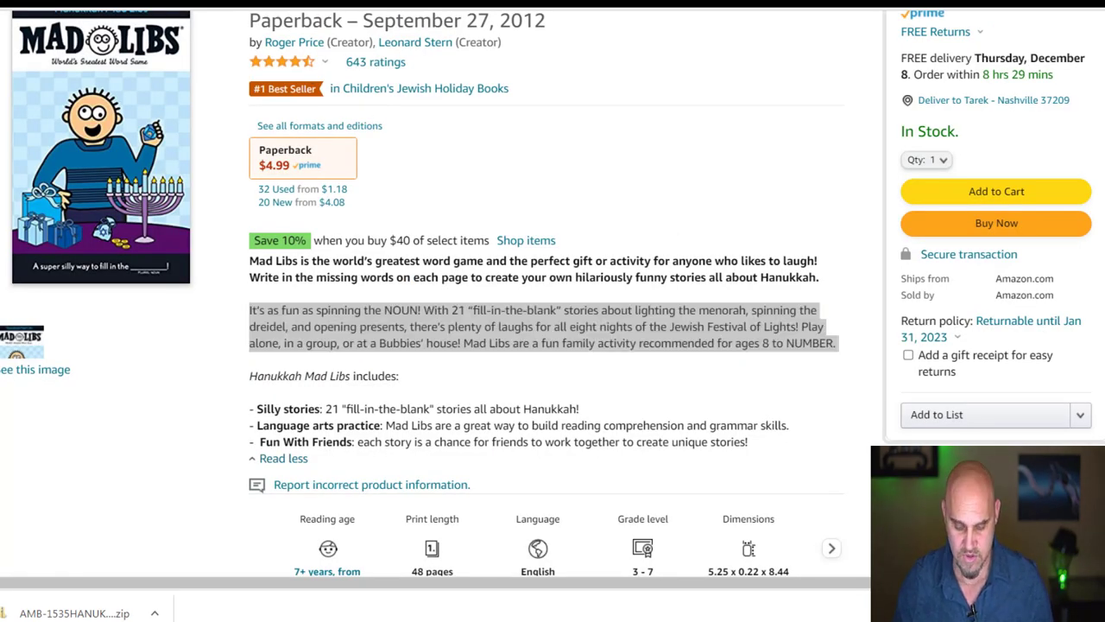
Switch to Kindle Direct Publishing and start a new paperback title.
type("kdp")
key("Return")
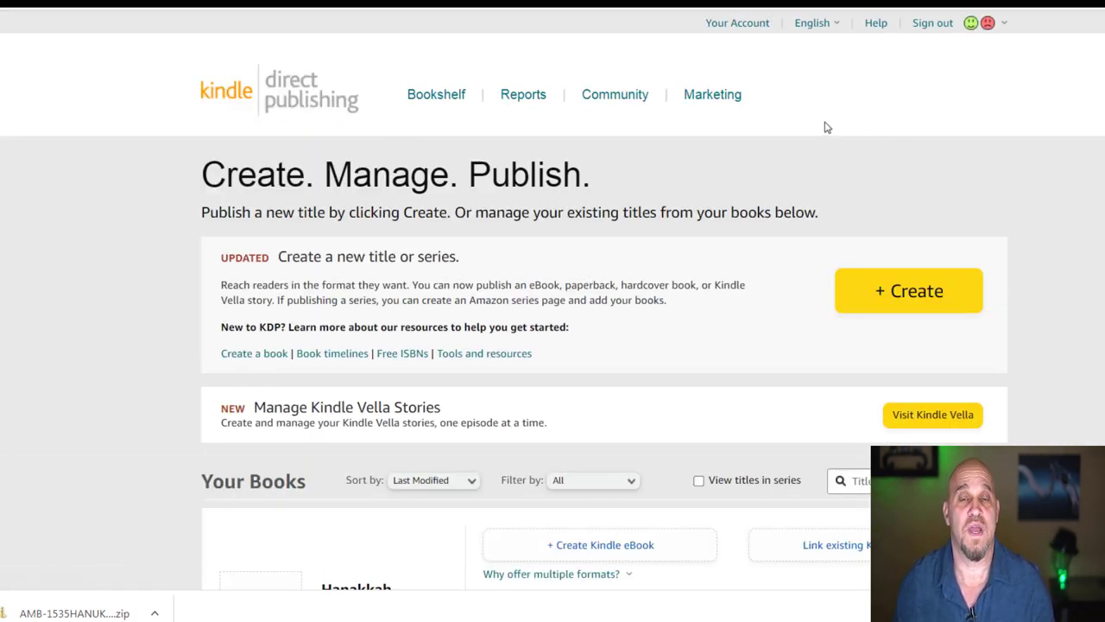
left_click(875, 290)
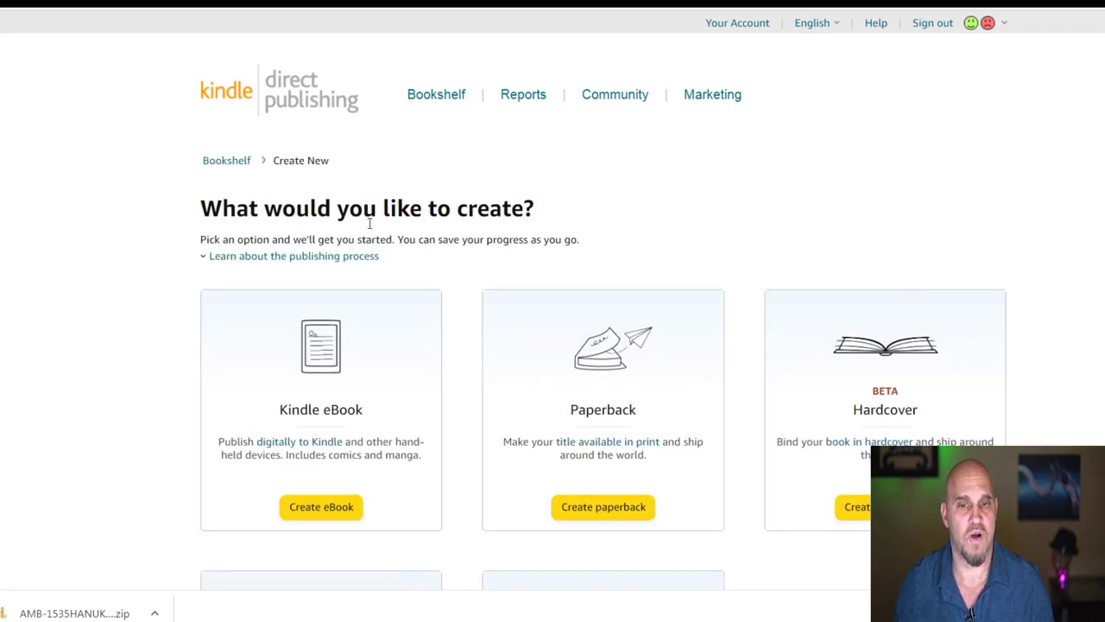
scroll(634, 321, "down", 2)
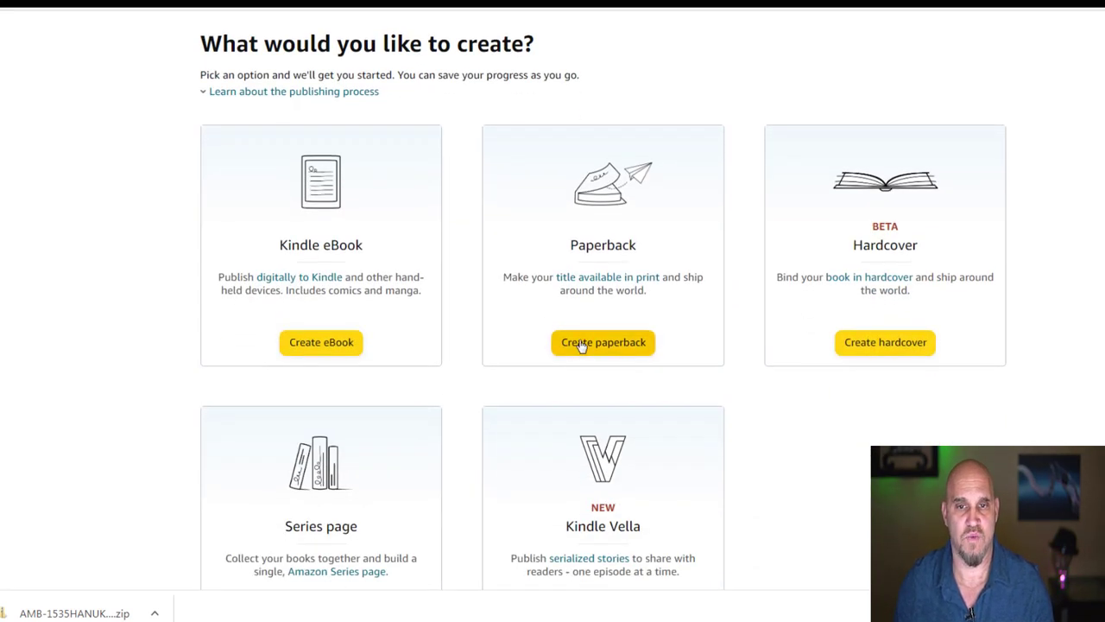
left_click(581, 346)
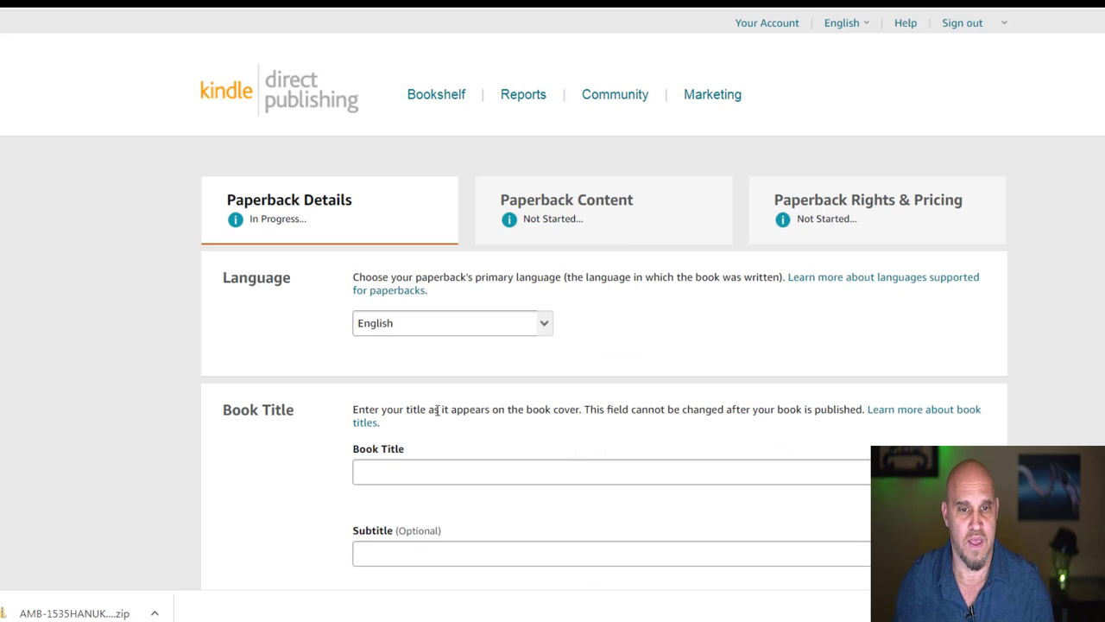
Enter "hanakkah activity book" as the paperback's book title.
left_click(411, 467)
type("hanakkah a")
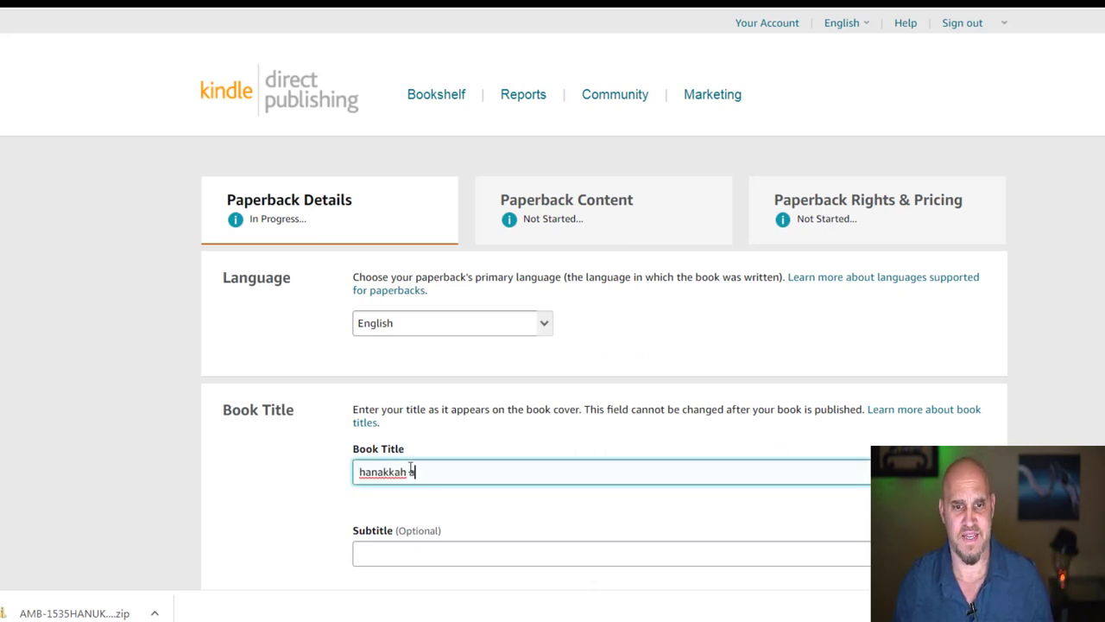
type("ctivity book")
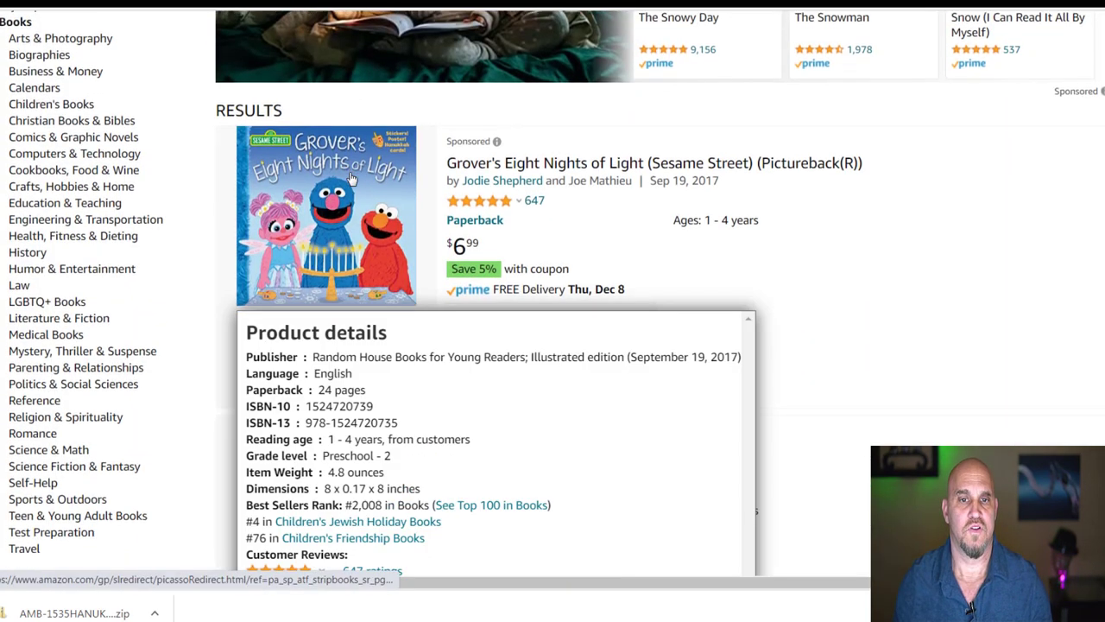
Switch to the Amazon book results and examine the titles of competing Hanukkah activity books.
scroll(751, 266, "down", 3)
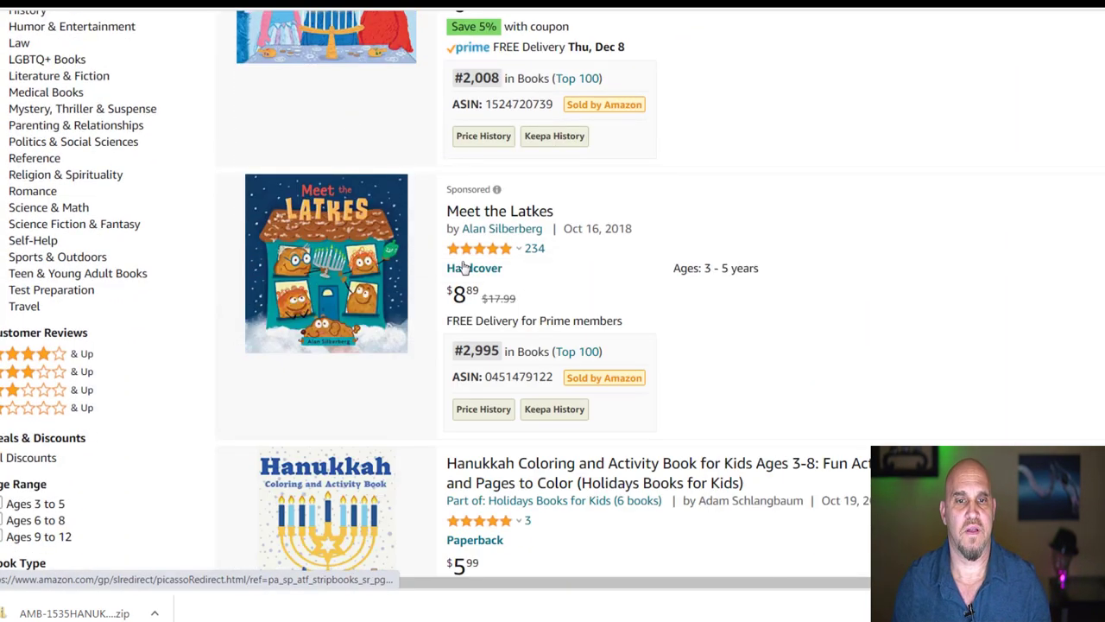
scroll(629, 319, "down", 2)
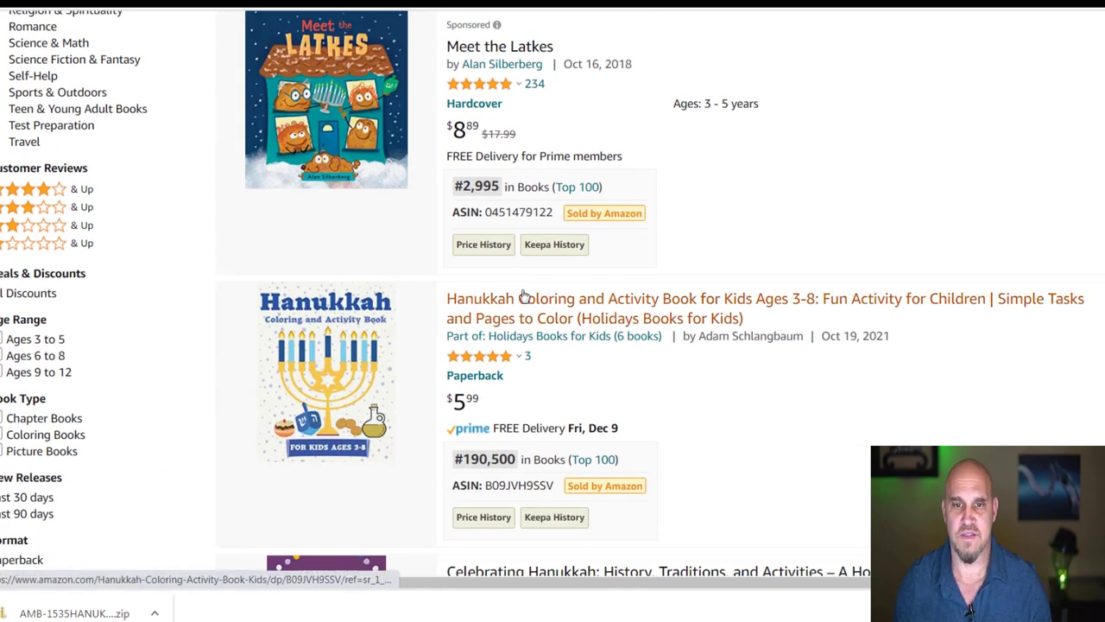
scroll(587, 328, "down", 2)
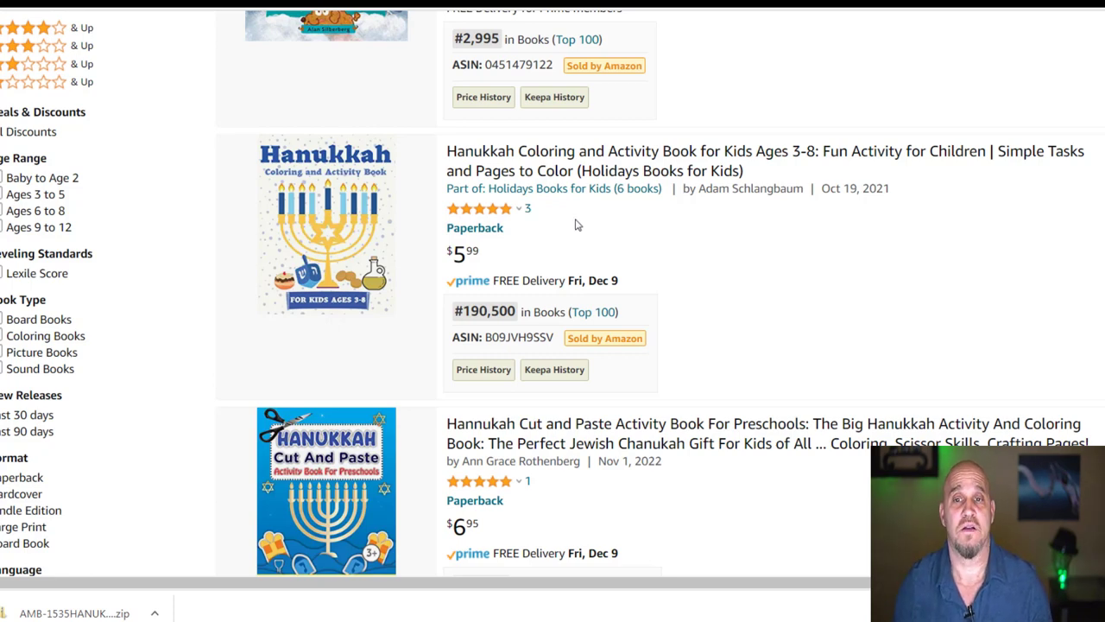
Check more competing Hanukkah titles on Amazon, and extend the paperback's title to "hanakkah activity book, ages 3-6" in Kindle Direct Publishing.
scroll(578, 220, "down", 1)
scroll(578, 219, "down", 2)
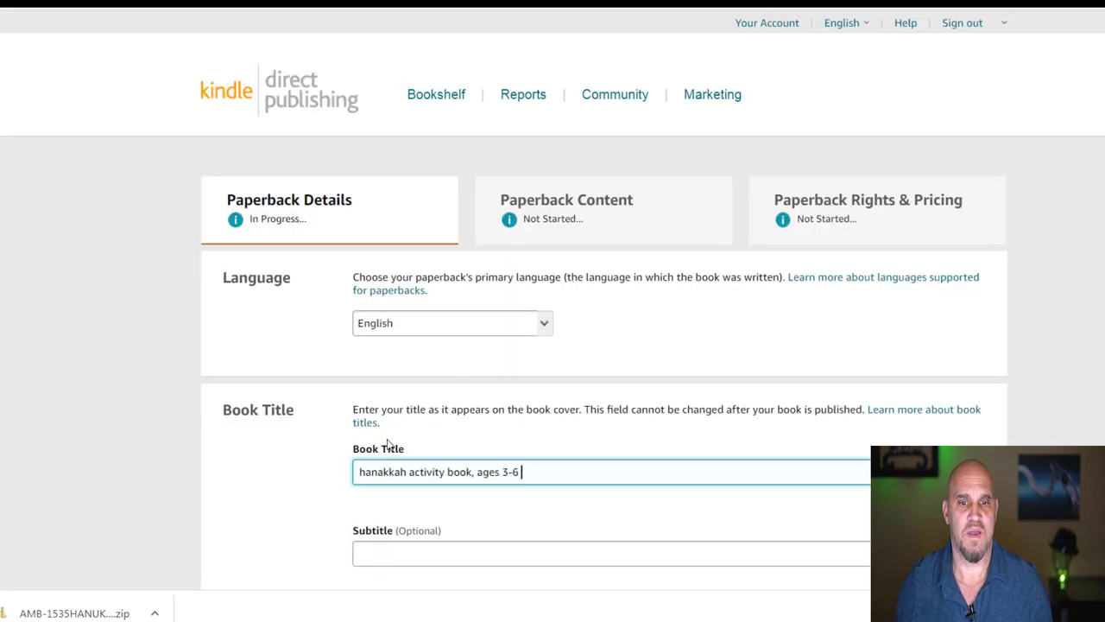
left_click(492, 471)
View the options for adding this title to a new or existing series, and close them without choosing one.
scroll(483, 457, "down", 2)
scroll(328, 397, "down", 4)
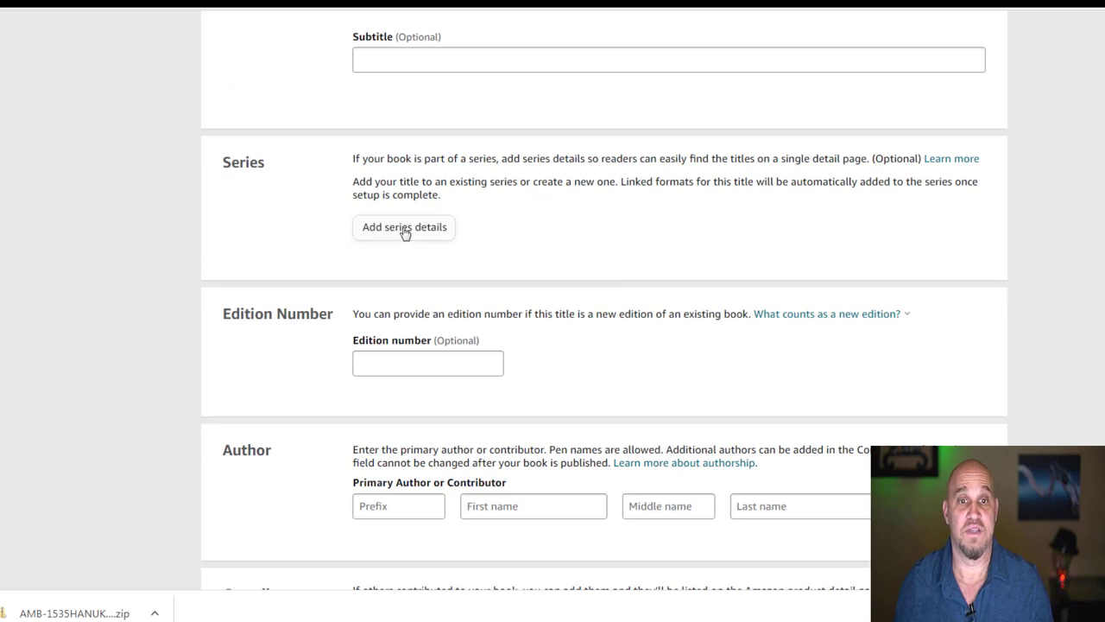
left_click(405, 228)
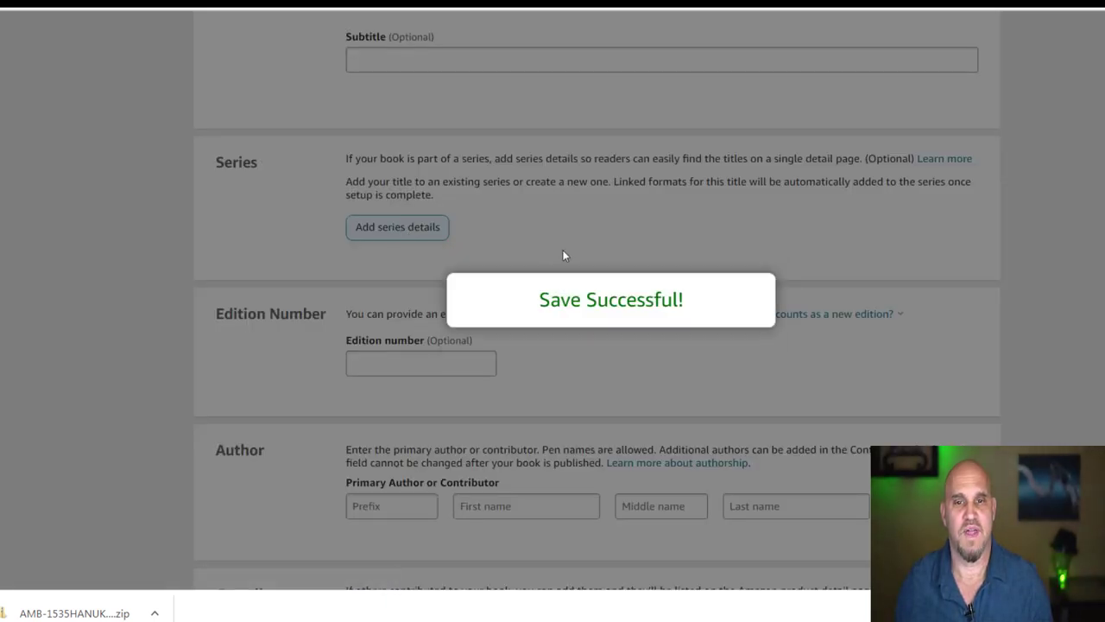
scroll(337, 233, "down", 1)
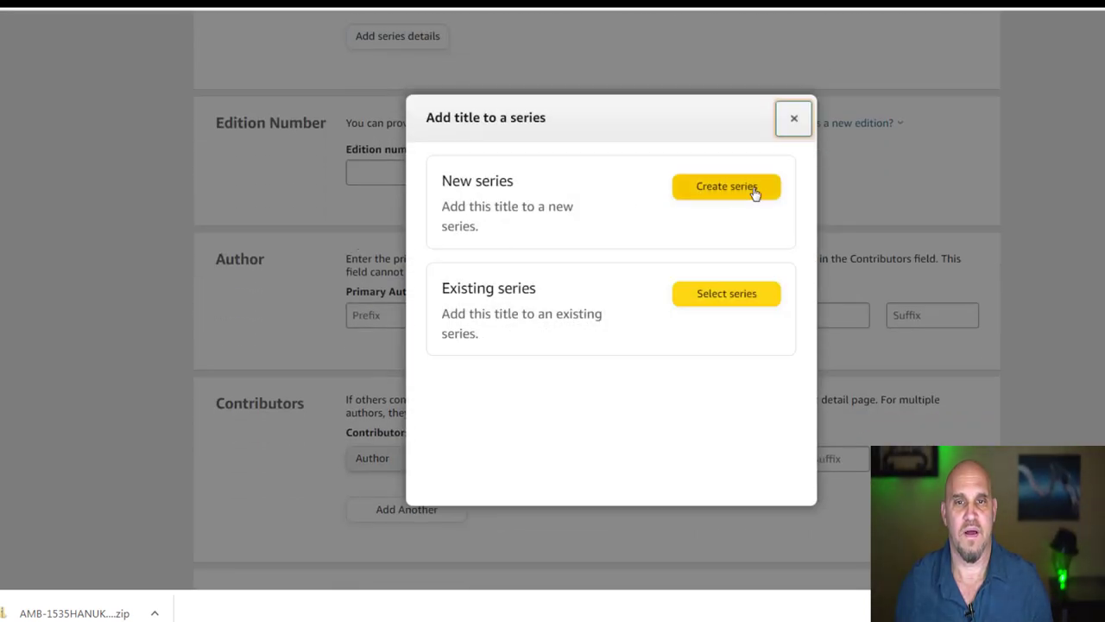
left_click(793, 118)
scroll(461, 165, "up", 1)
Enter the publishing pen name as the primary author, using "PUBLISHING" as the last name.
scroll(372, 283, "down", 3)
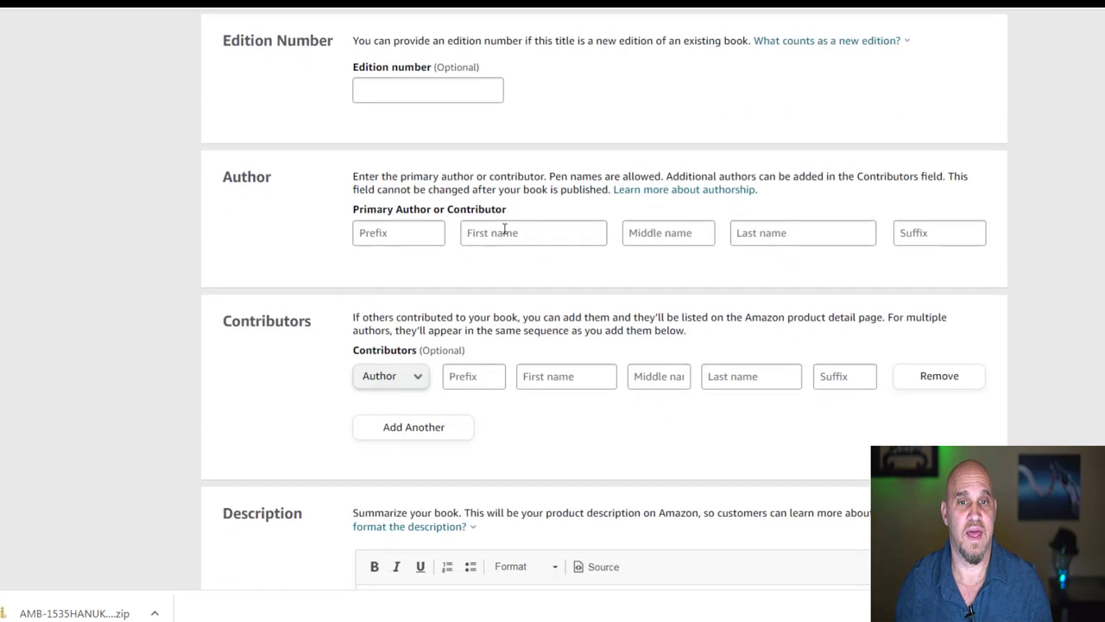
left_click(497, 230)
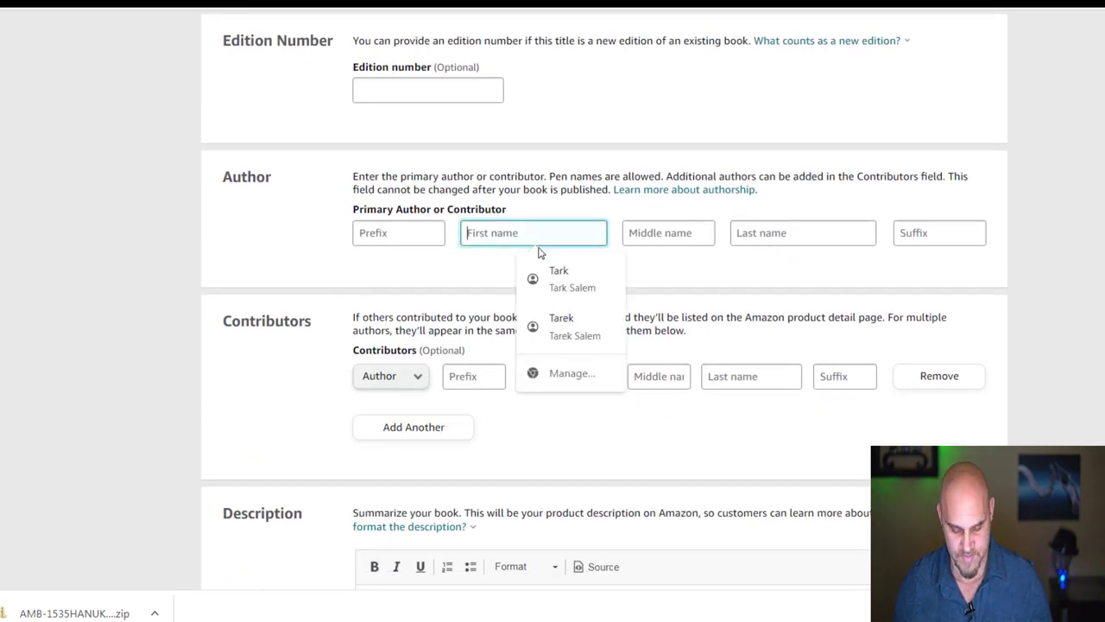
type("Salem")
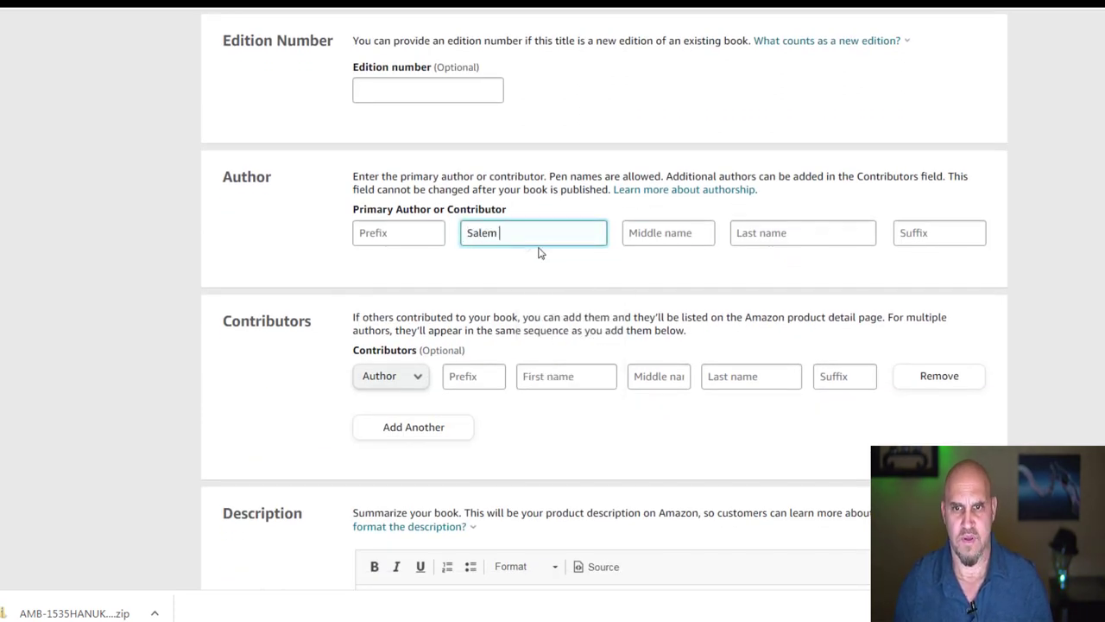
key("Tab")
key("Tab")
key("Caps_Lock")
type("P")
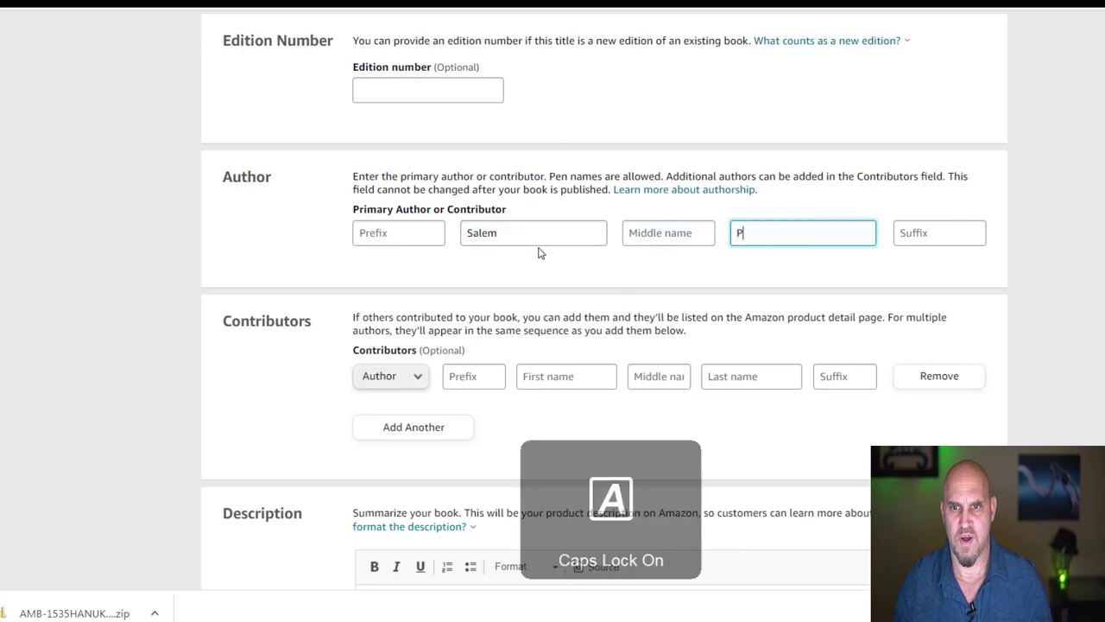
type("UBLISHING")
scroll(320, 346, "down", 4)
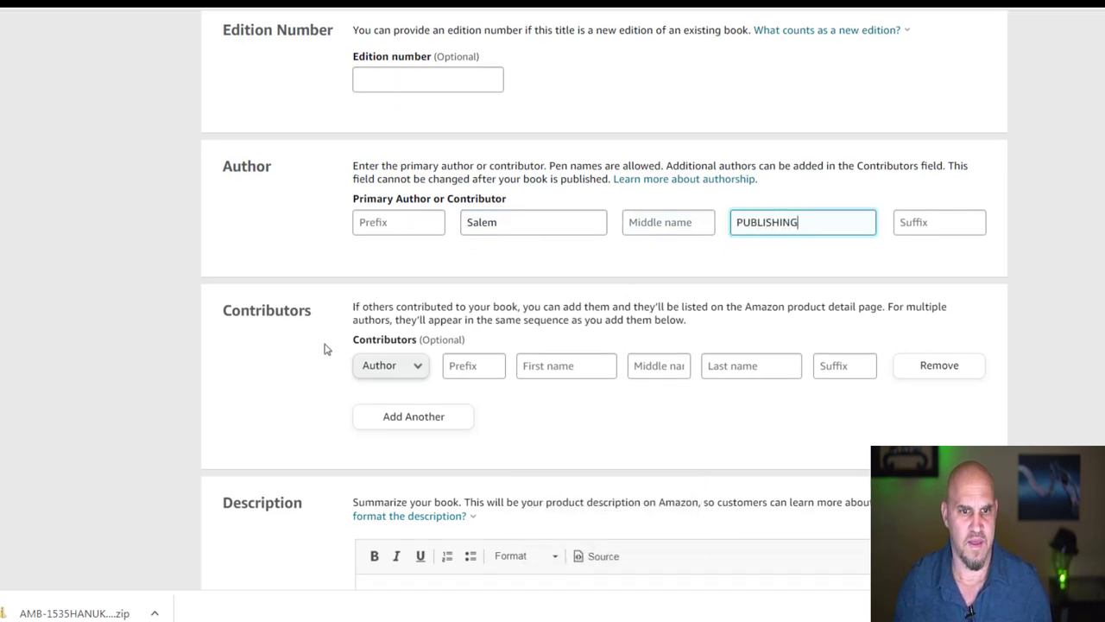
Switch to the Amazon results, open the Hannukah Cut and Paste Activity Book page and expand its full description.
left_click(416, 288)
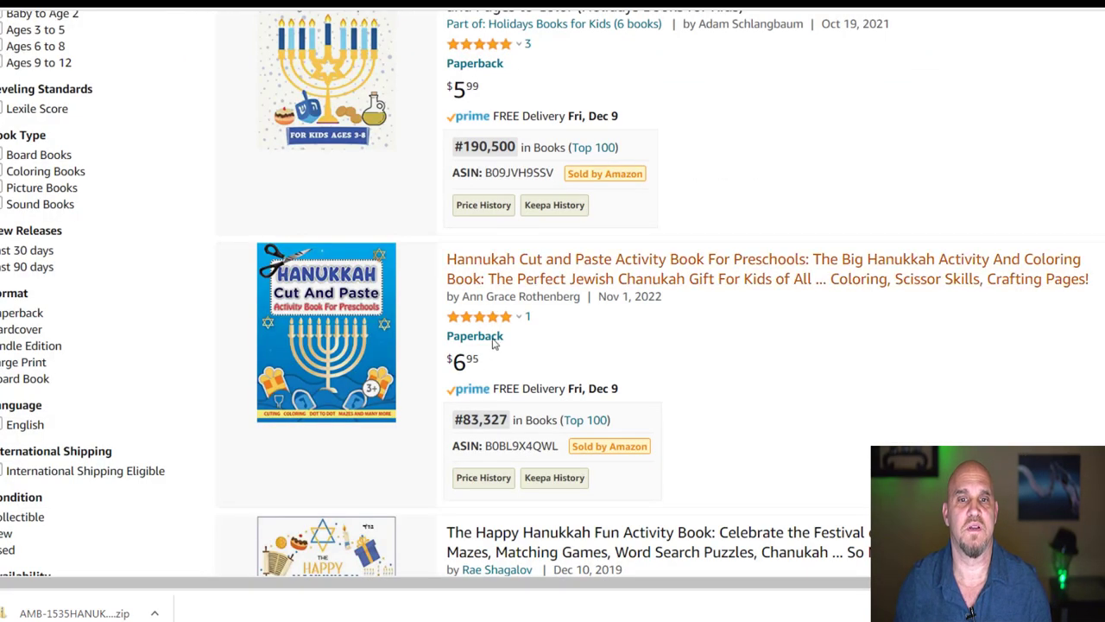
left_click(569, 280)
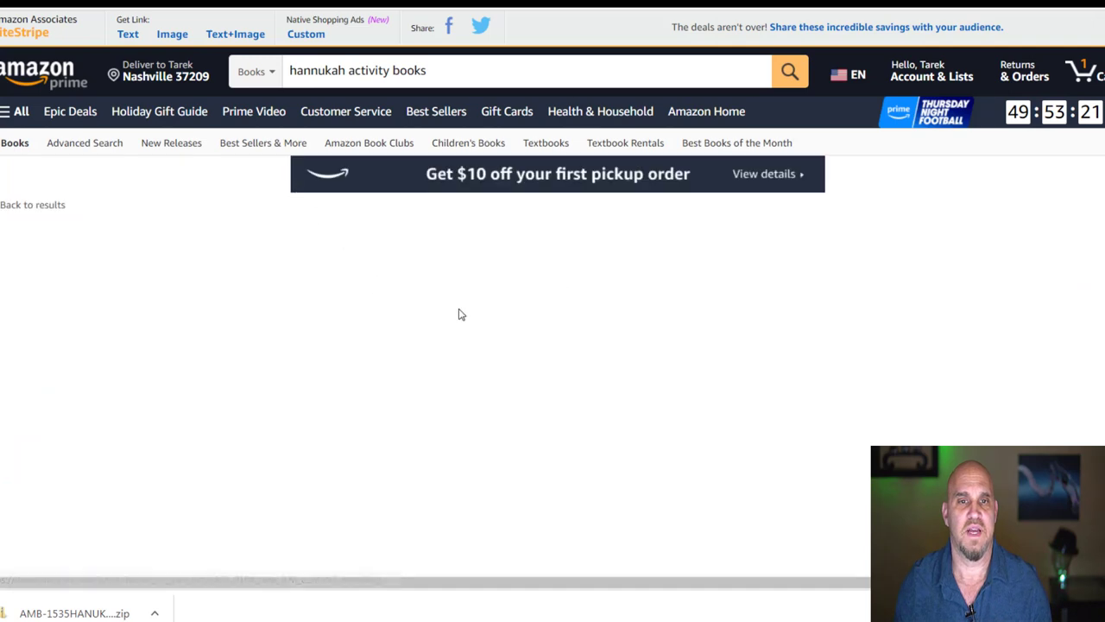
scroll(466, 293, "down", 1)
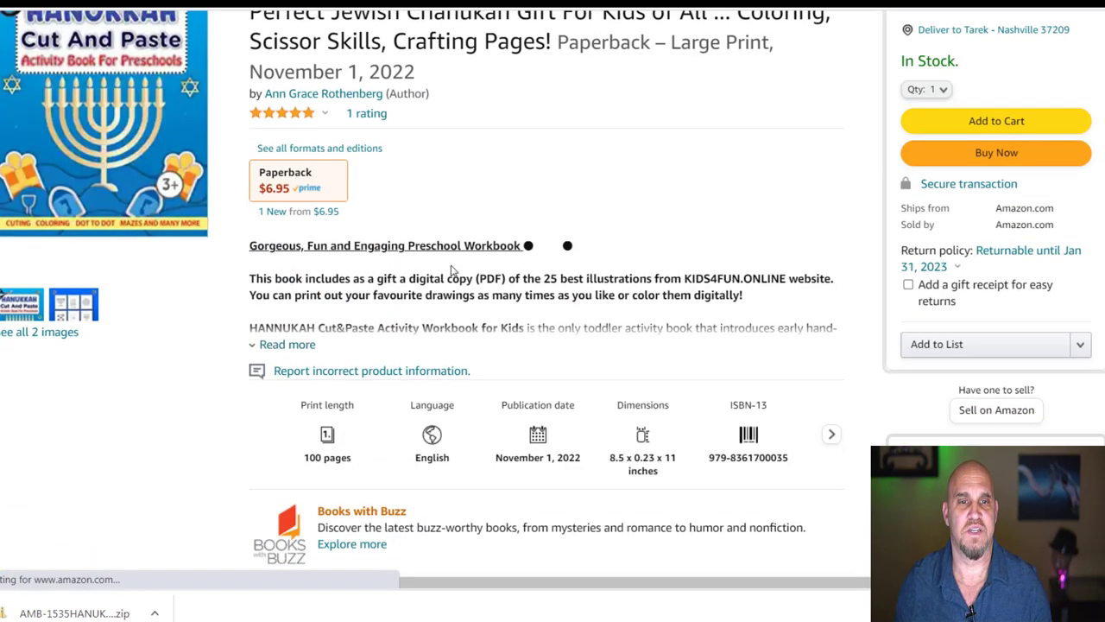
left_click(280, 346)
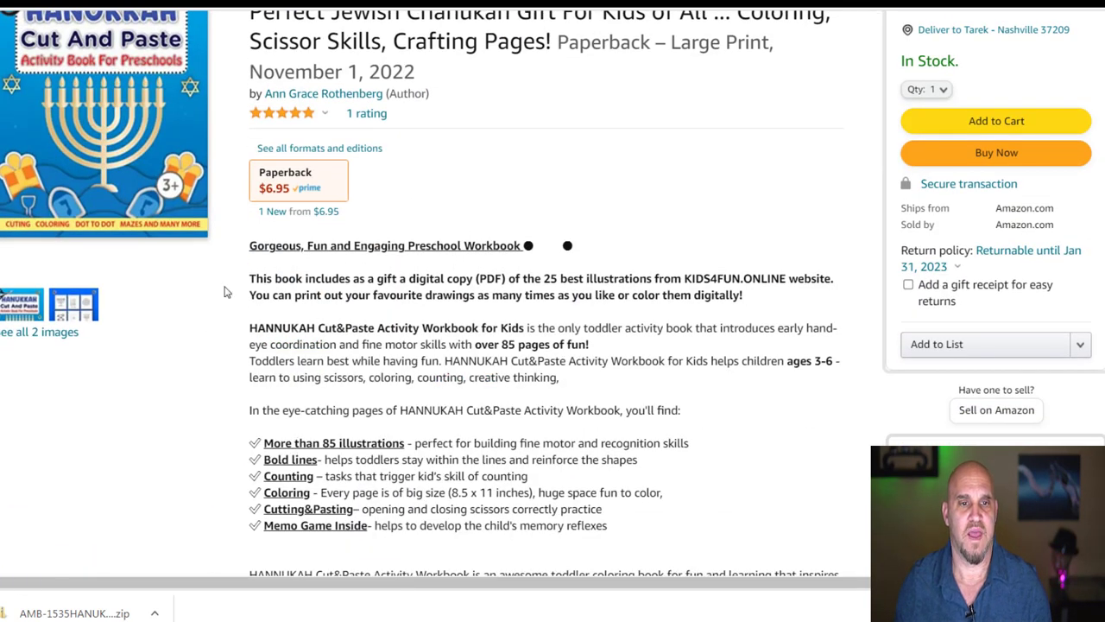
Copy the competitor's description from "This book includes" through the "Memo Game Inside" line into the paperback's description in Kindle Direct Publishing.
left_click_drag(250, 276, 630, 527)
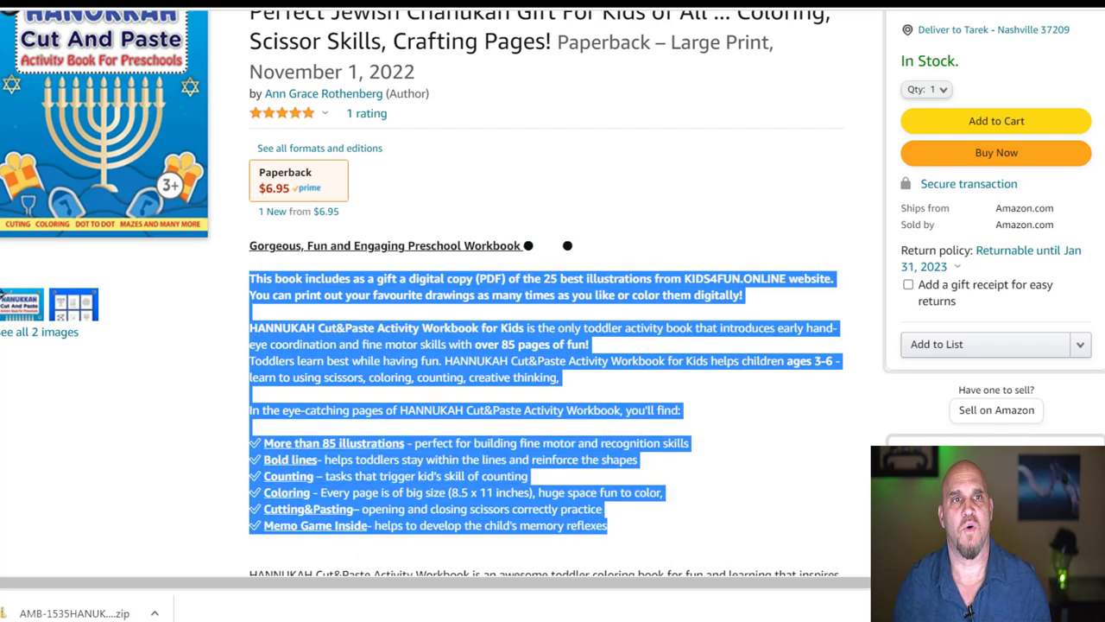
key("ctrl+Tab")
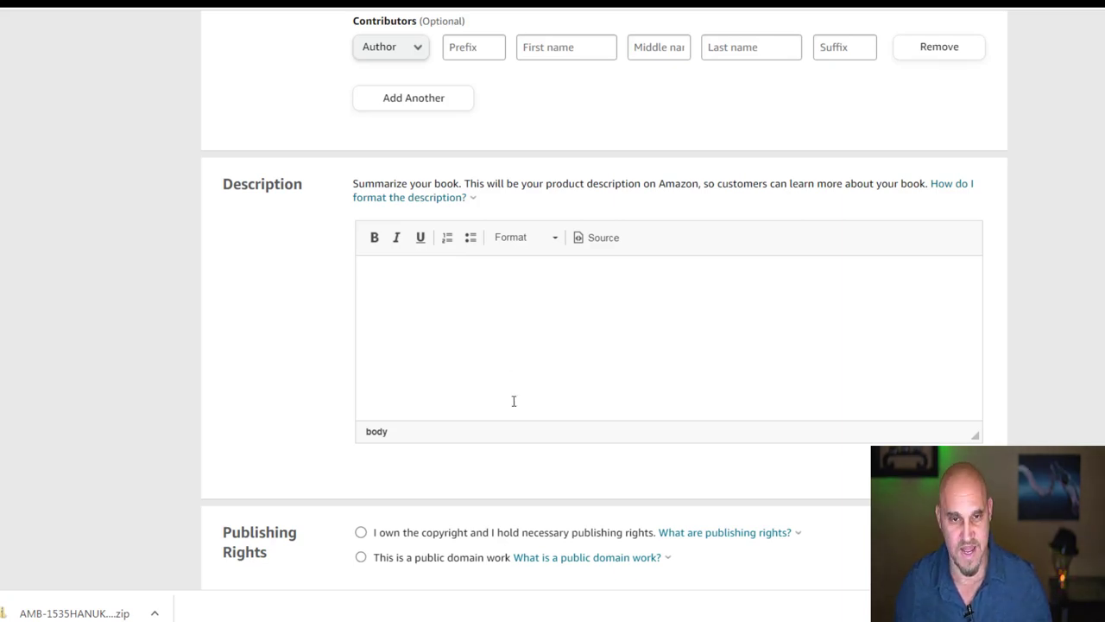
key("ctrl+v")
scroll(406, 385, "up", 5)
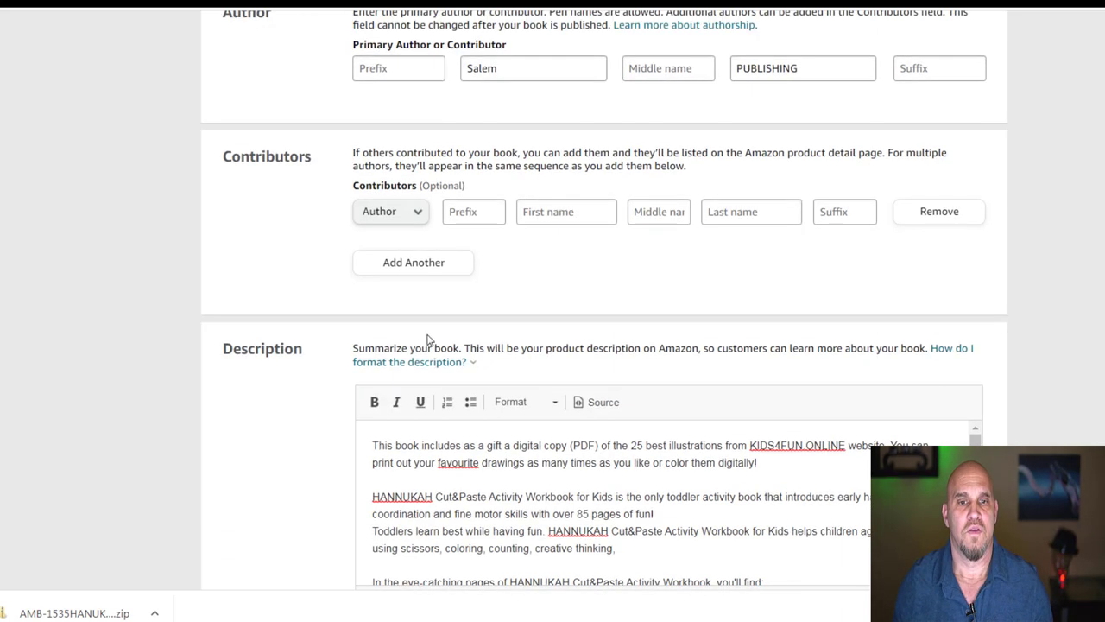
scroll(462, 458, "down", 3)
scroll(498, 494, "up", 3)
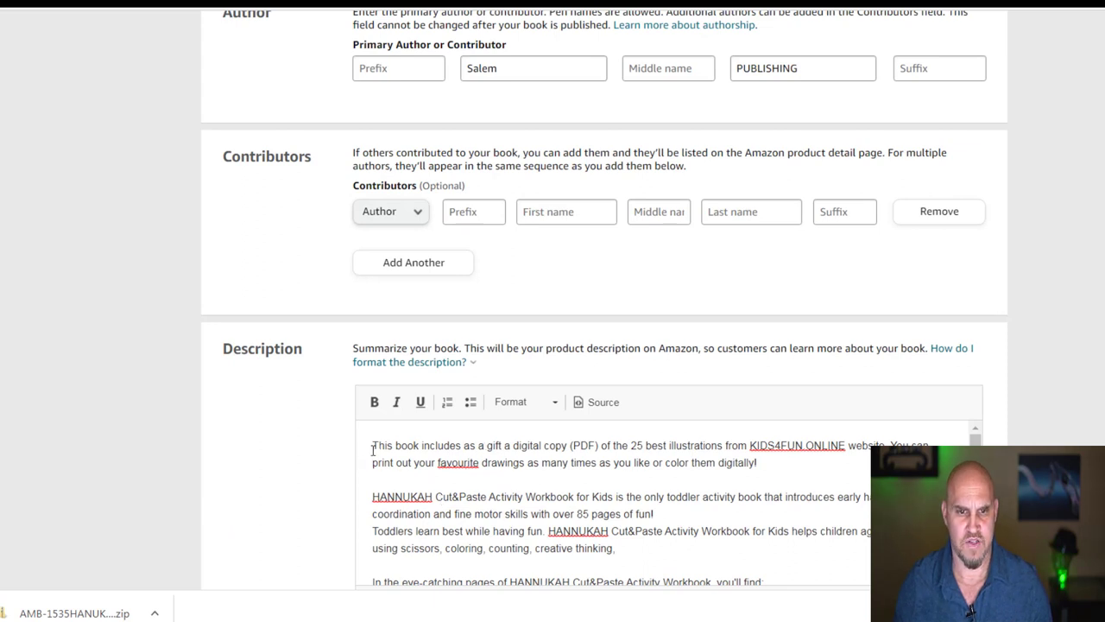
Replace the description's opening paragraph about the digital copy with "HANNUKAH ACTIVITY BOOK FOR KIDS AGES 3-11".
left_click_drag(371, 445, 788, 466)
type("H")
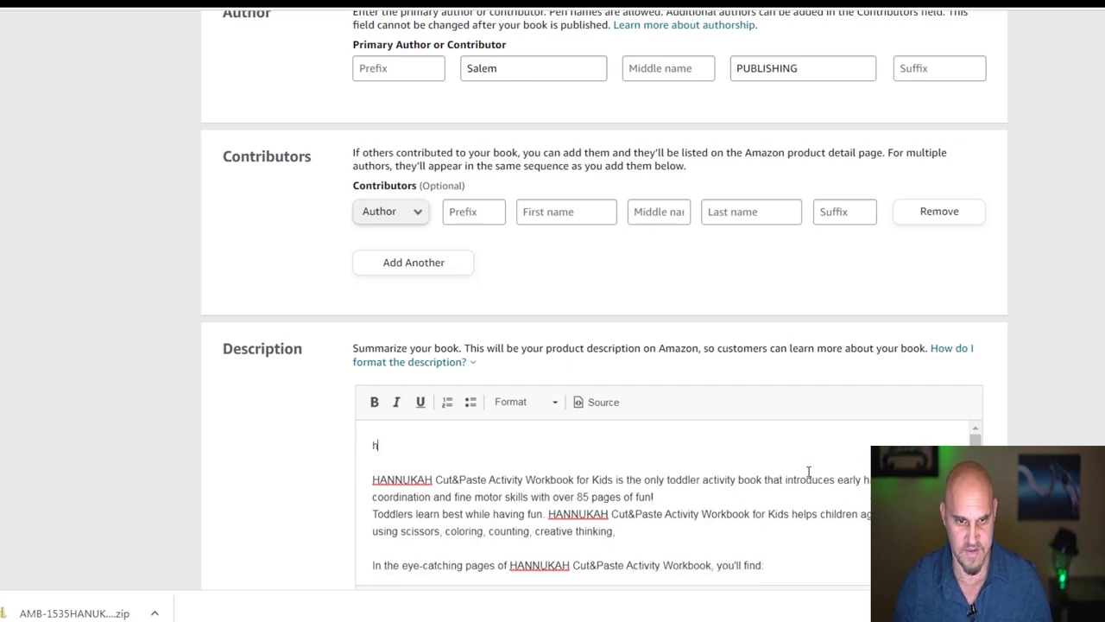
type("ANN")
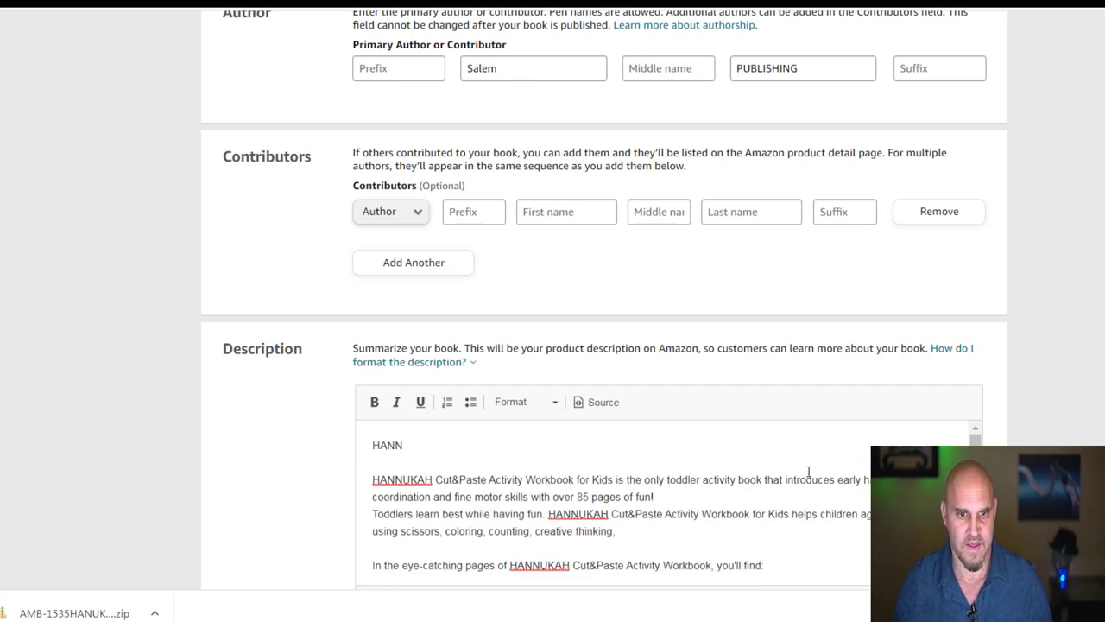
type("UKAY")
key("BackSpace")
type("H A")
key("BackSpace")
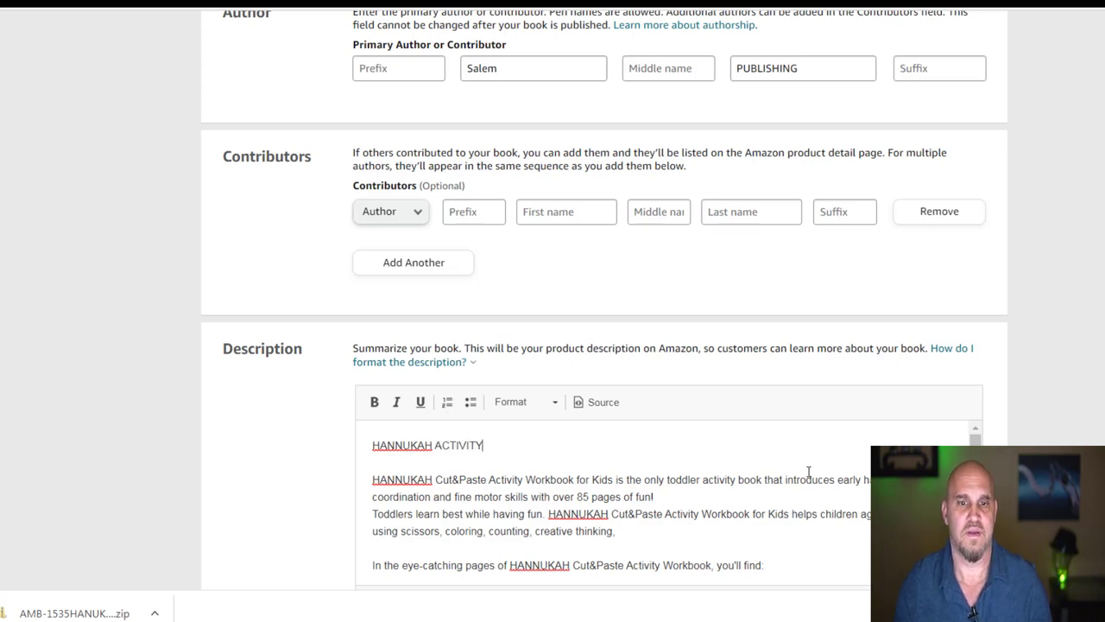
type("CTIVITY BOOK FOR KIDS")
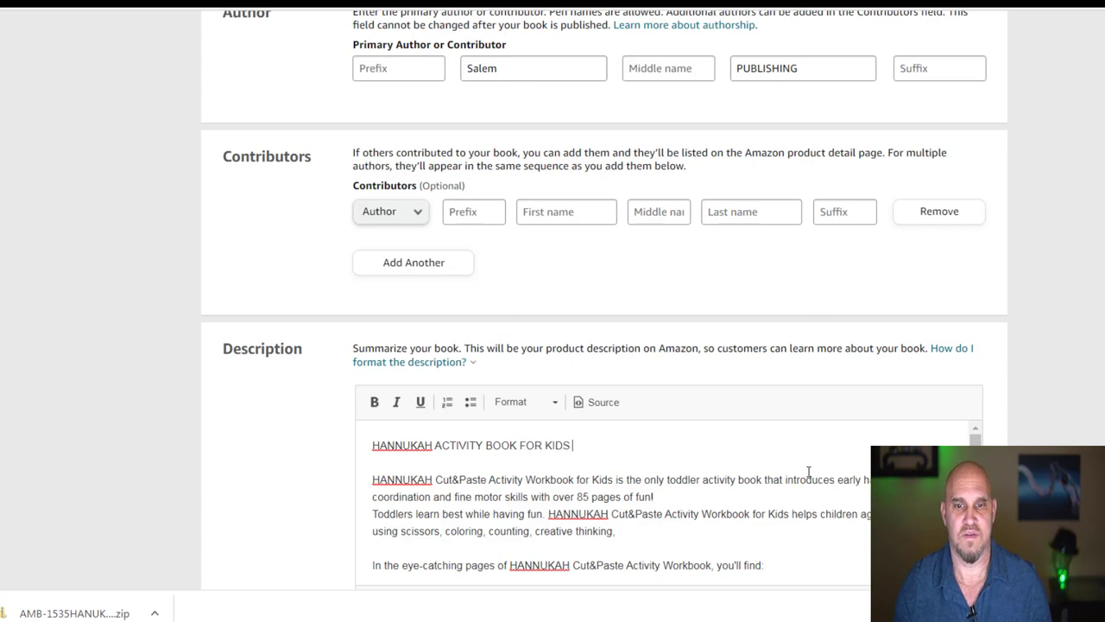
type(" AGES 3-11")
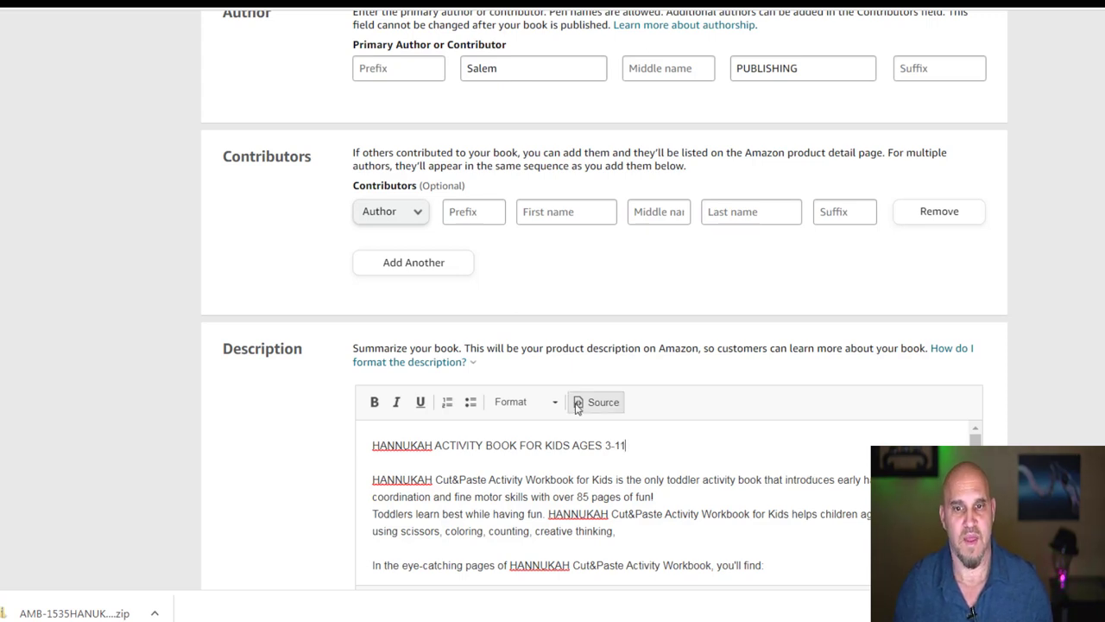
Make the description's first line, "HANNUKAH ACTIVITY BOOK FOR KIDS AGES 3-11", bold and look through the remaining text.
left_click_drag(628, 445, 324, 448)
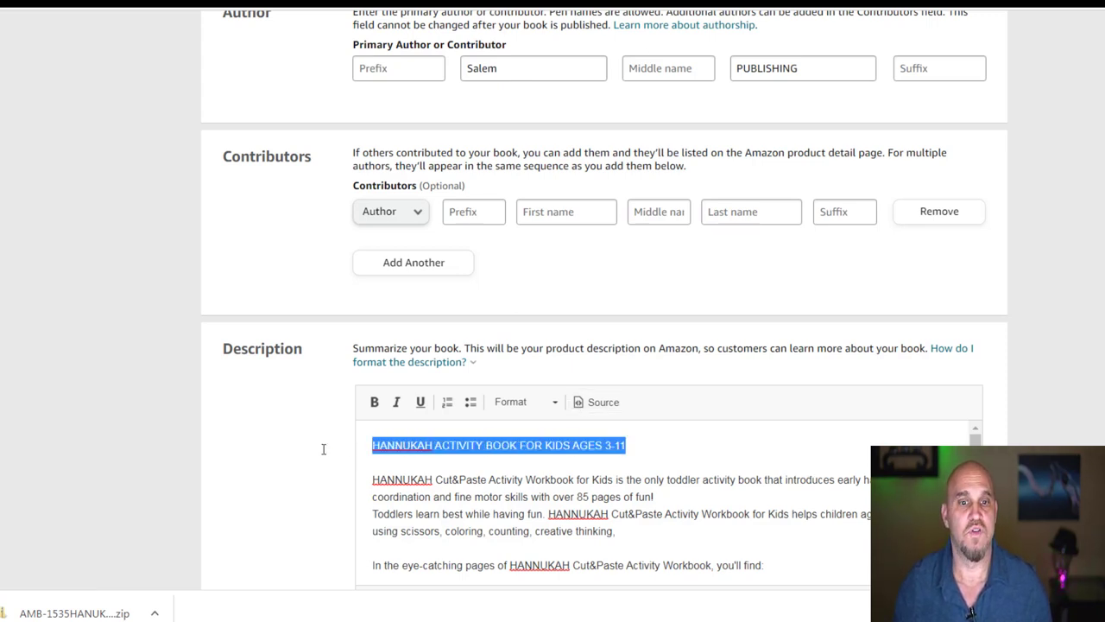
left_click(374, 401)
scroll(403, 393, "down", 1)
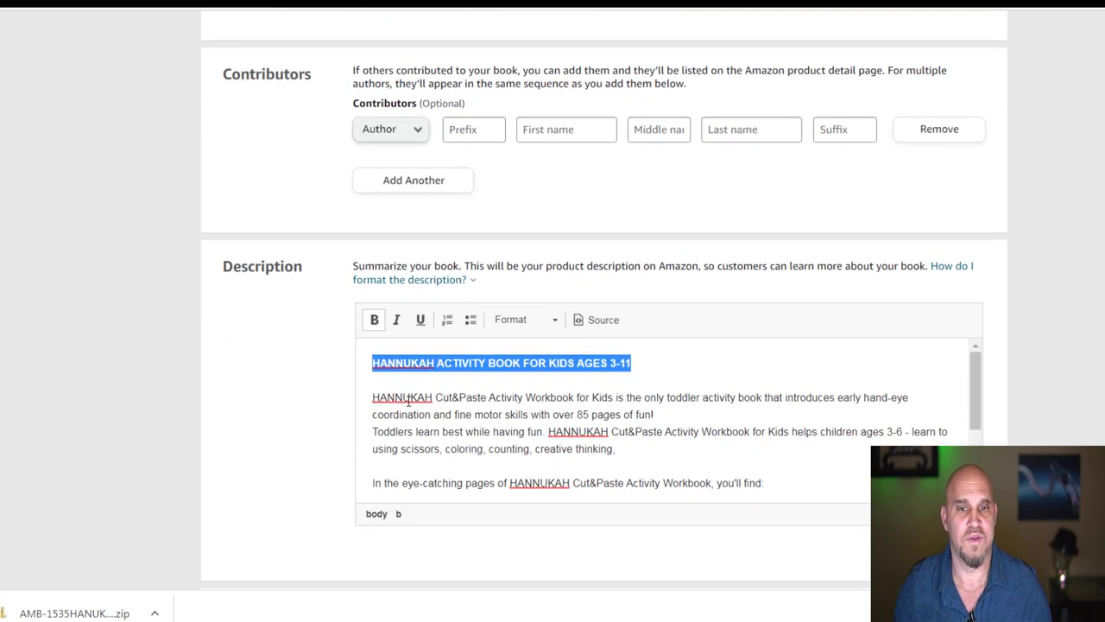
scroll(443, 393, "down", 3)
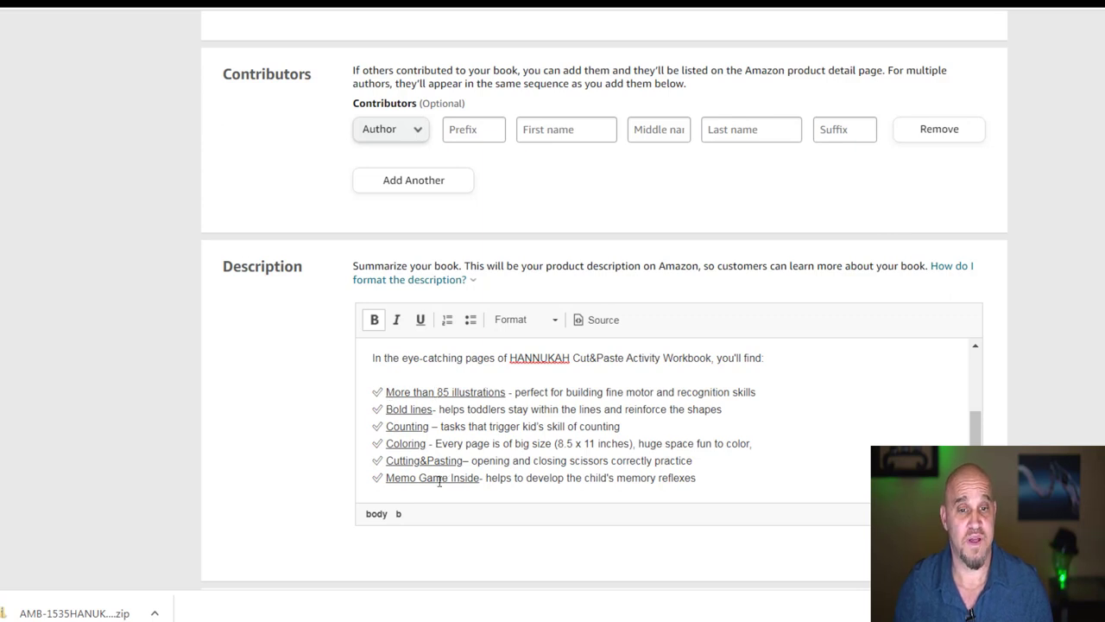
Declare ownership of the copyright and the necessary publishing rights for the book.
scroll(497, 462, "down", 4)
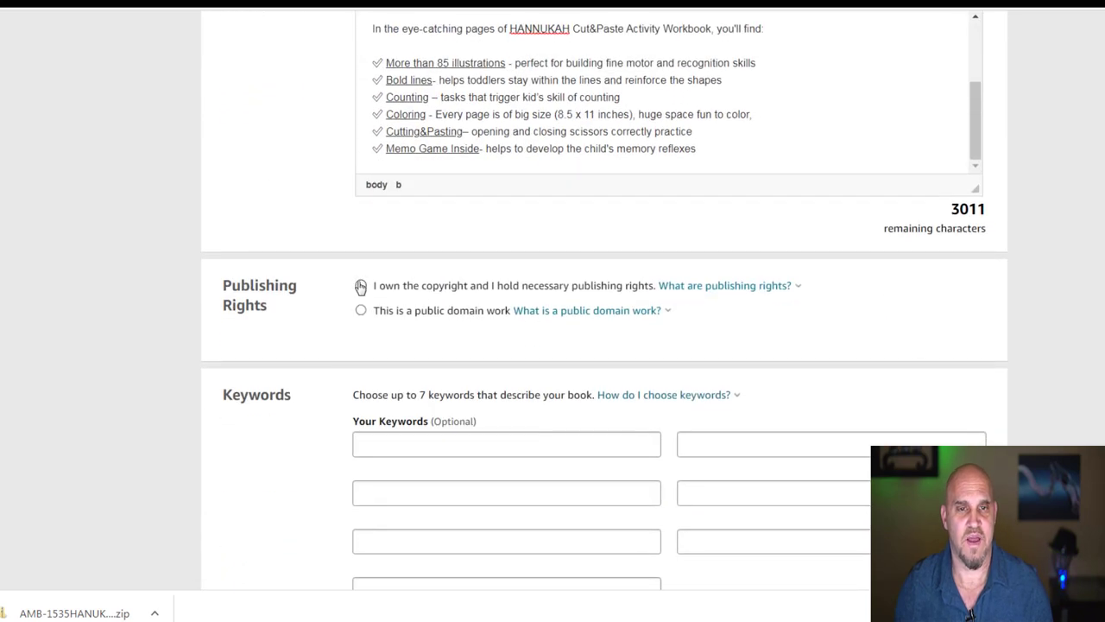
left_click(361, 285)
scroll(326, 367, "down", 2)
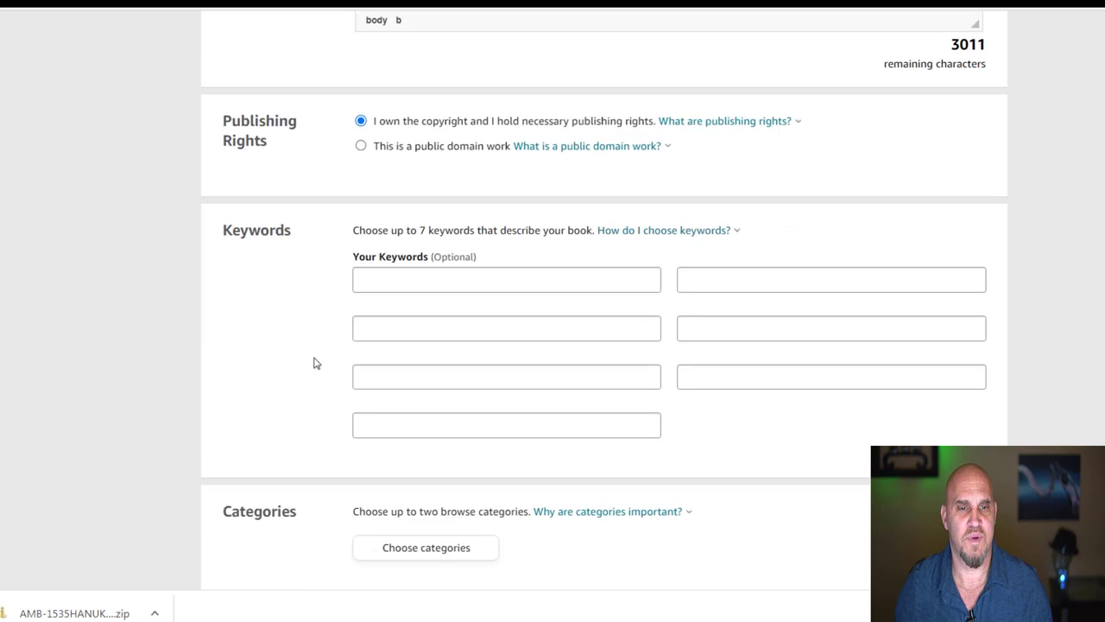
Enter "HANNUKAH" as the first keyword for the book.
left_click(373, 283)
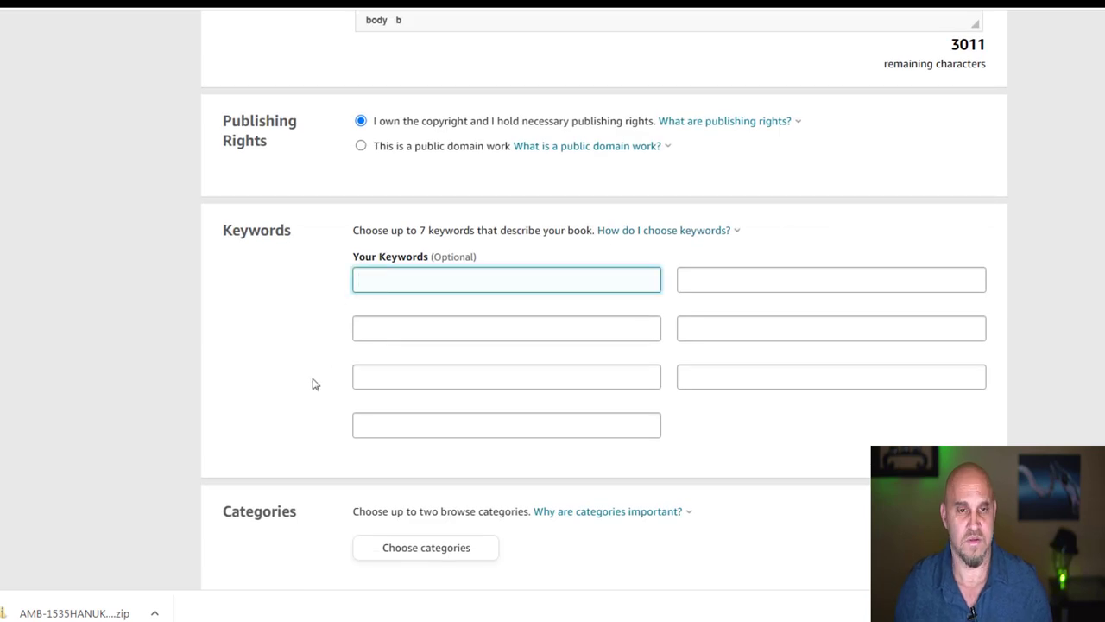
type("HANNUH")
type("A")
key("BackSpace")
key("BackSpace")
type("KAH")
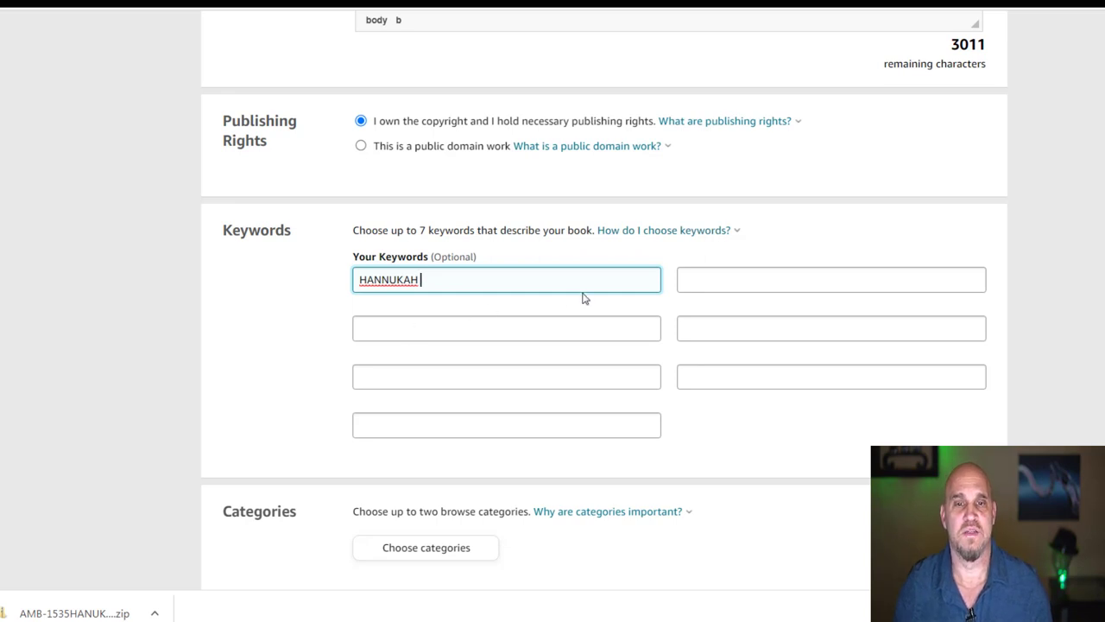
Assign and save the Juvenile Nonfiction categories Activity Books and Adventure & Adventurers for the book.
scroll(343, 305, "down", 1)
scroll(344, 305, "down", 3)
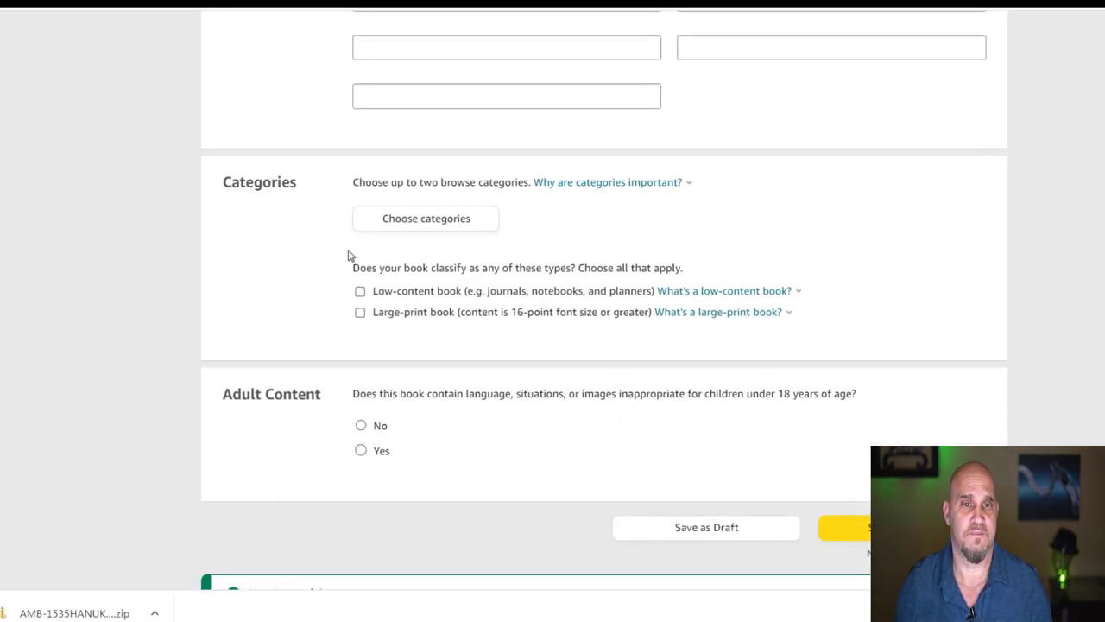
left_click(422, 219)
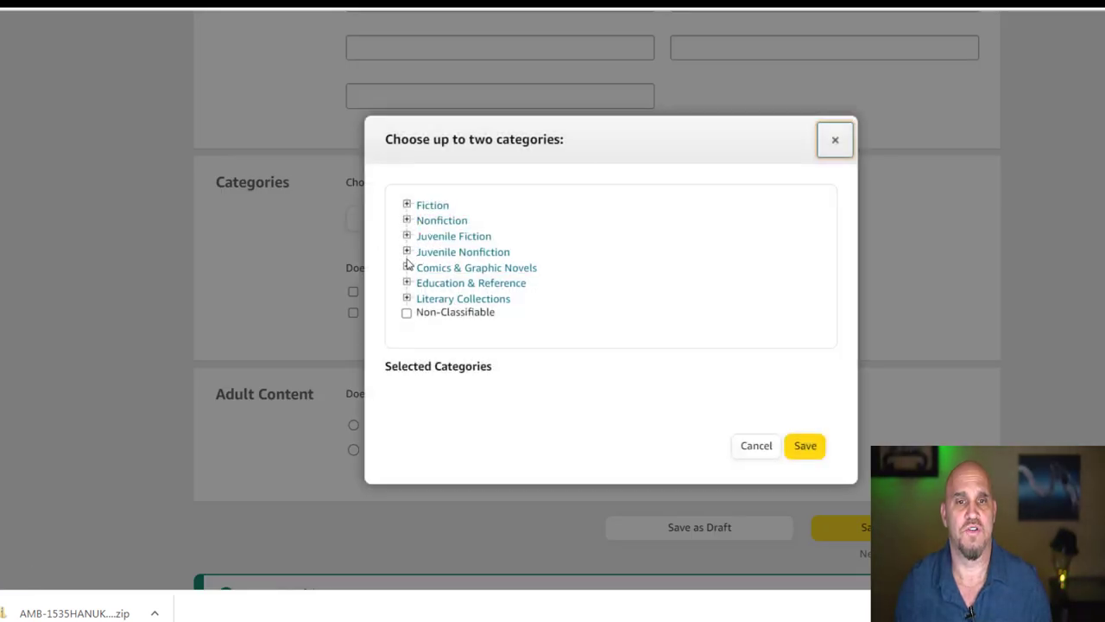
left_click(407, 251)
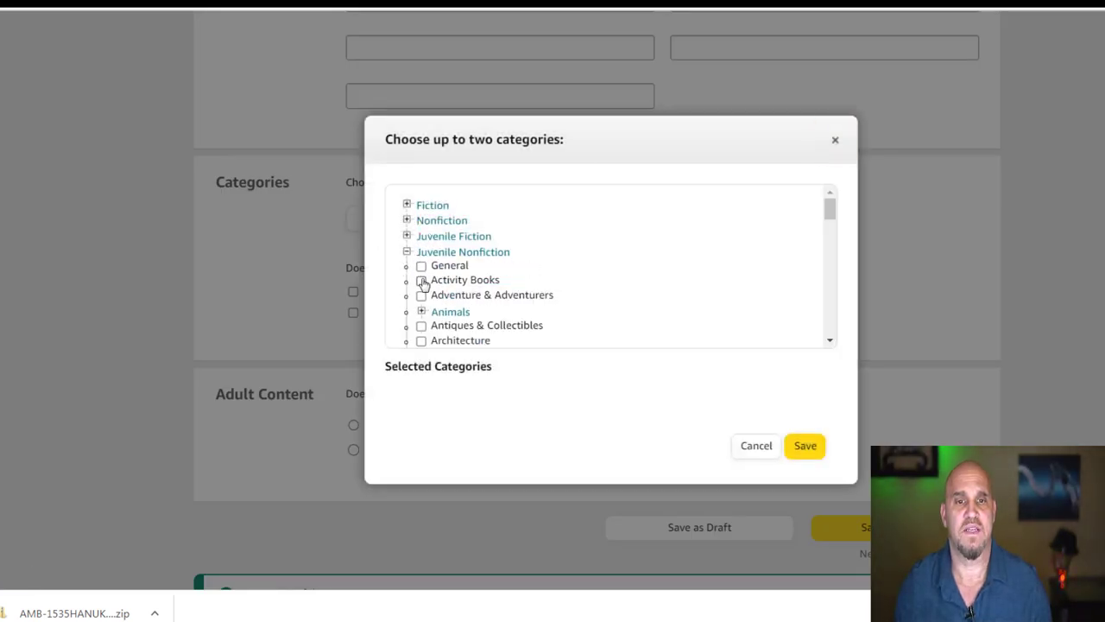
left_click(421, 280)
scroll(518, 246, "down", 1)
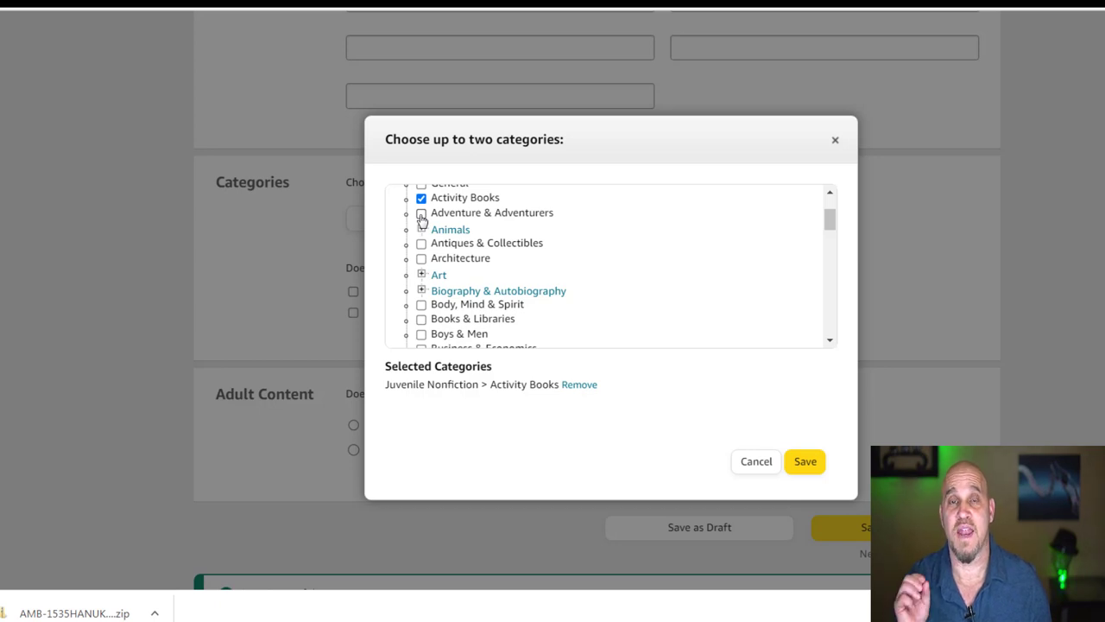
left_click(421, 214)
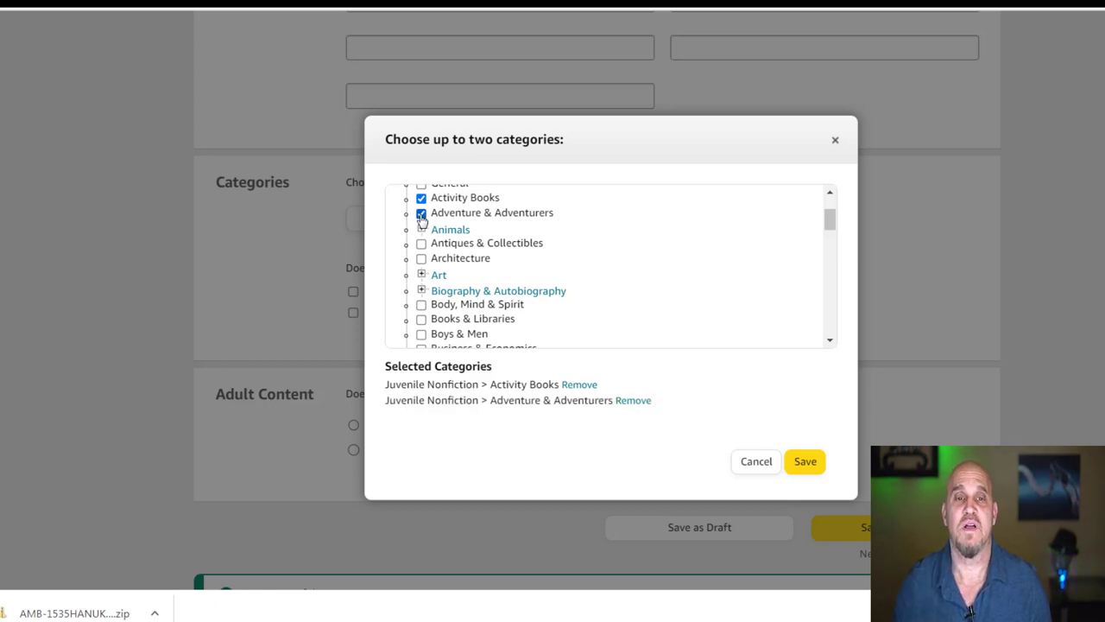
left_click(803, 463)
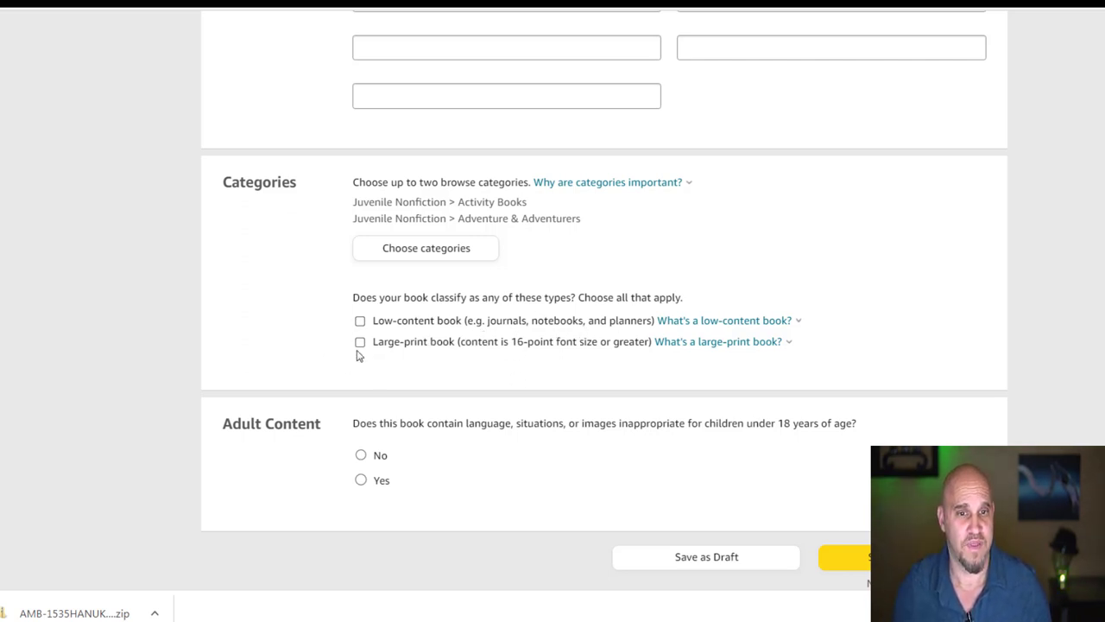
Declare that the book contains no adult content, then save the paperback details and continue to the content stage.
left_click(360, 456)
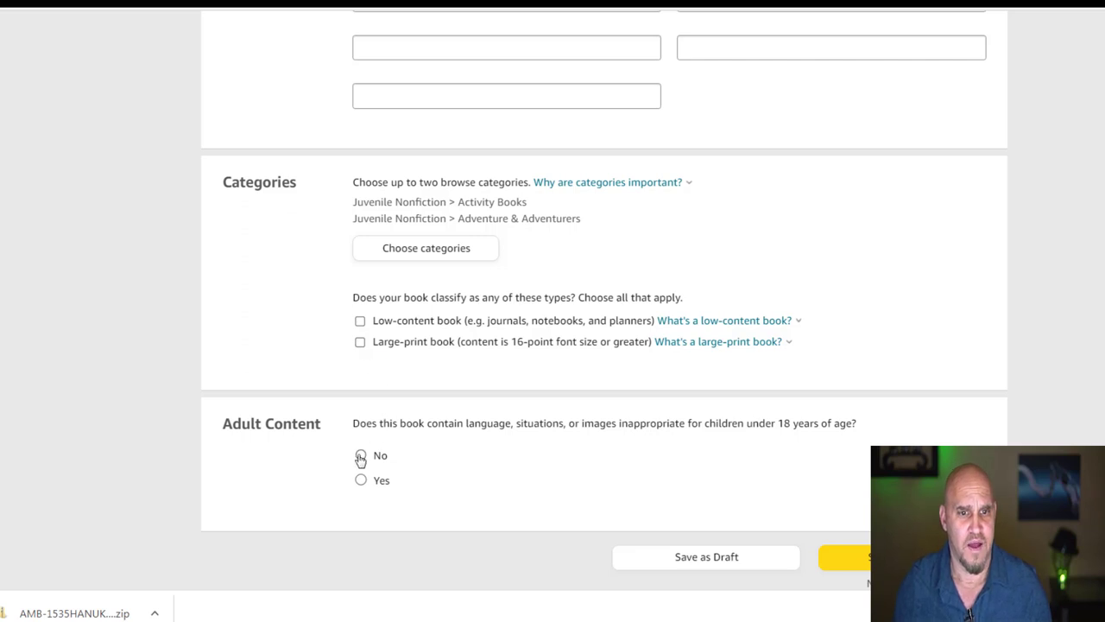
left_click(846, 557)
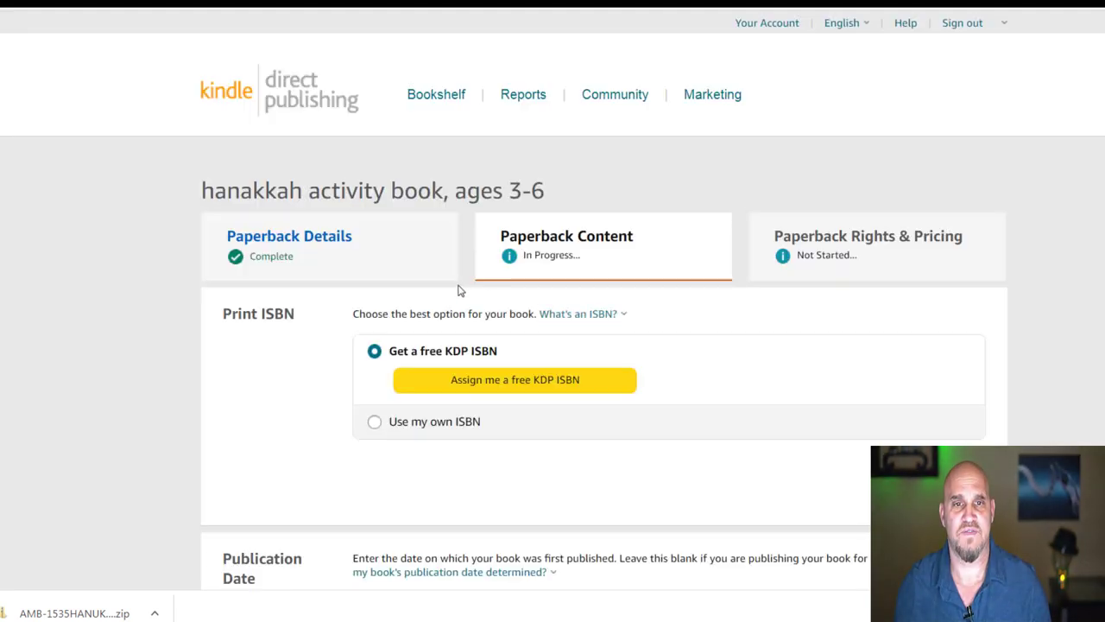
Set the book's publication date to 12/06/2022.
scroll(460, 357, "down", 2)
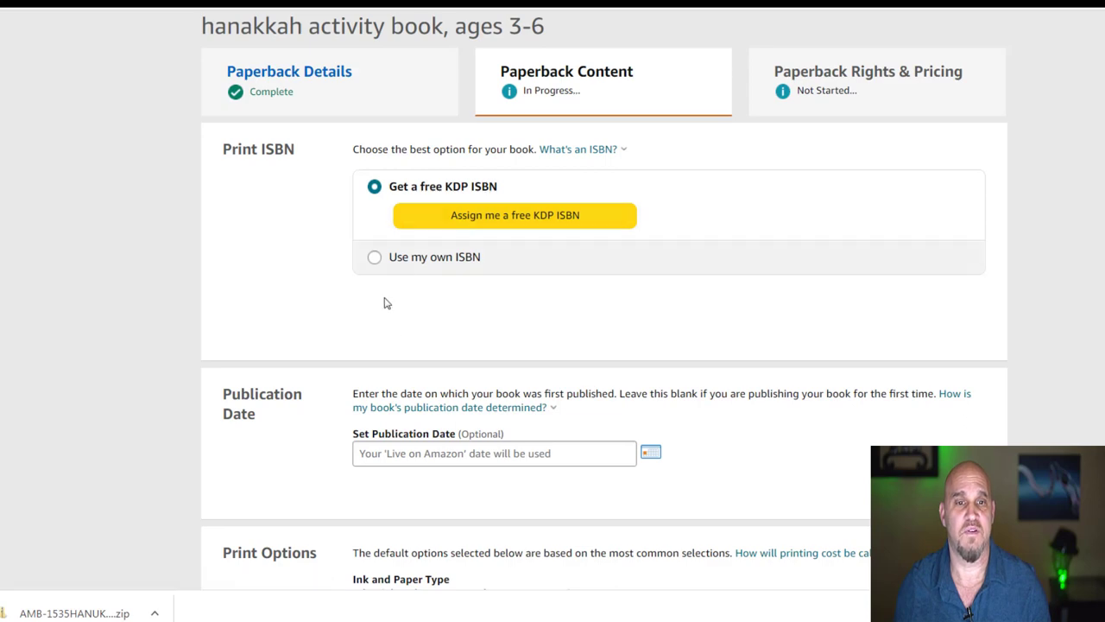
scroll(409, 333, "down", 2)
left_click(441, 298)
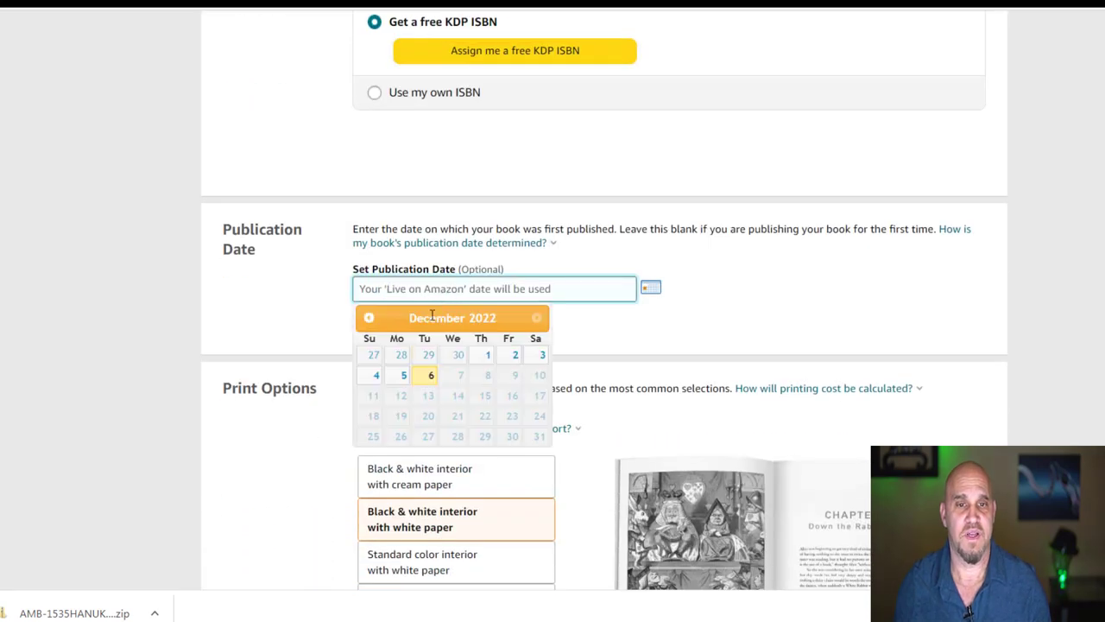
left_click(427, 377)
Set the paperback's trim size to 8.5 x 11 in, one of the standard sizes.
scroll(419, 322, "down", 3)
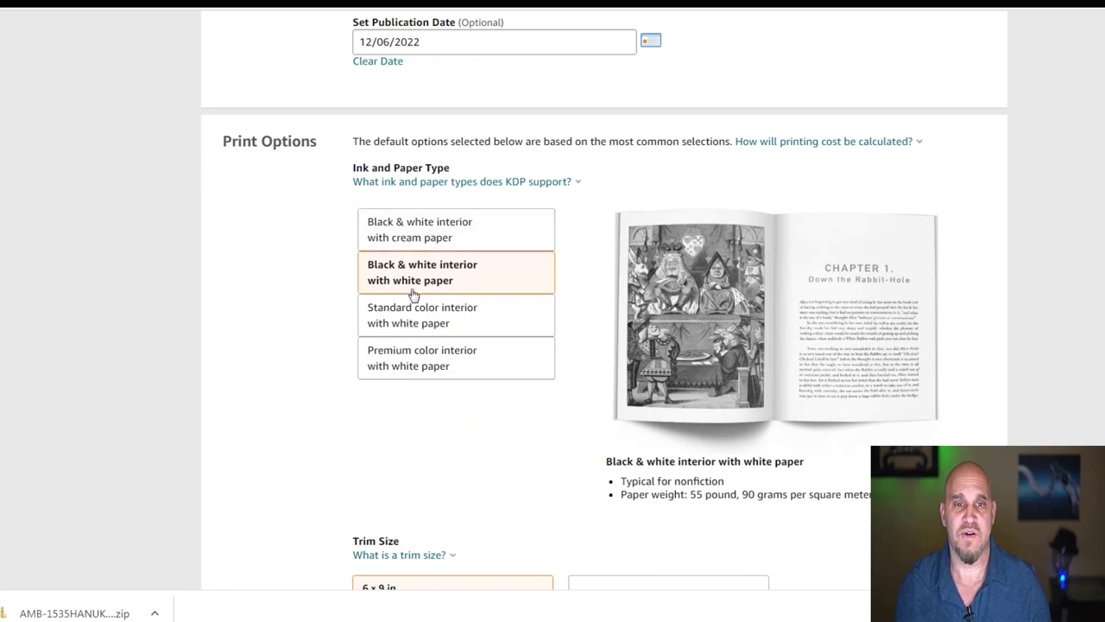
scroll(551, 366, "down", 3)
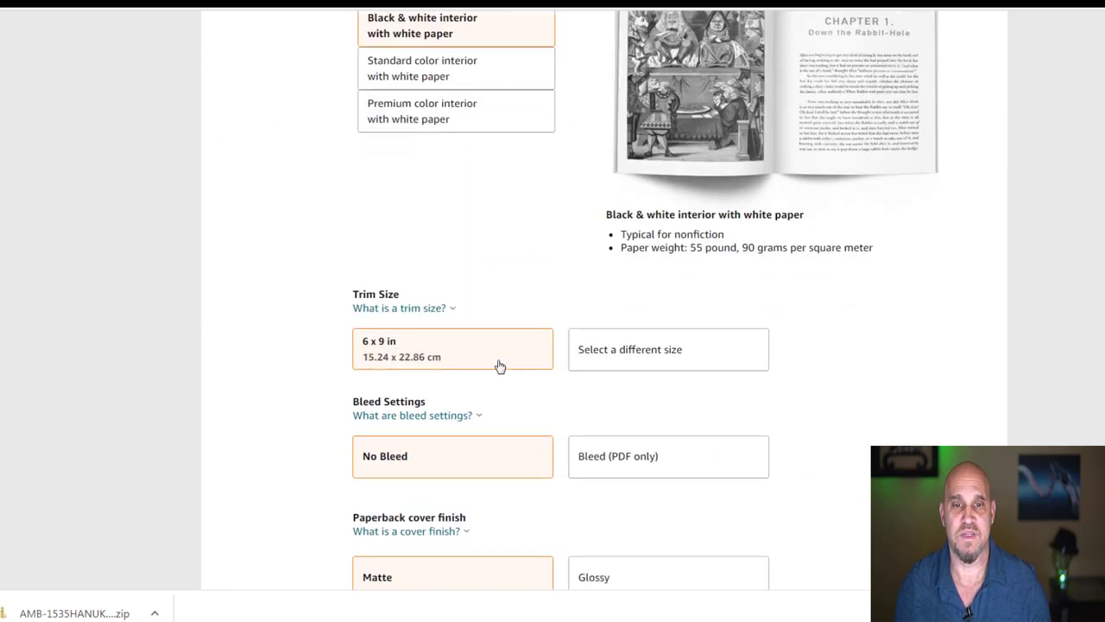
left_click(631, 354)
left_click(604, 354)
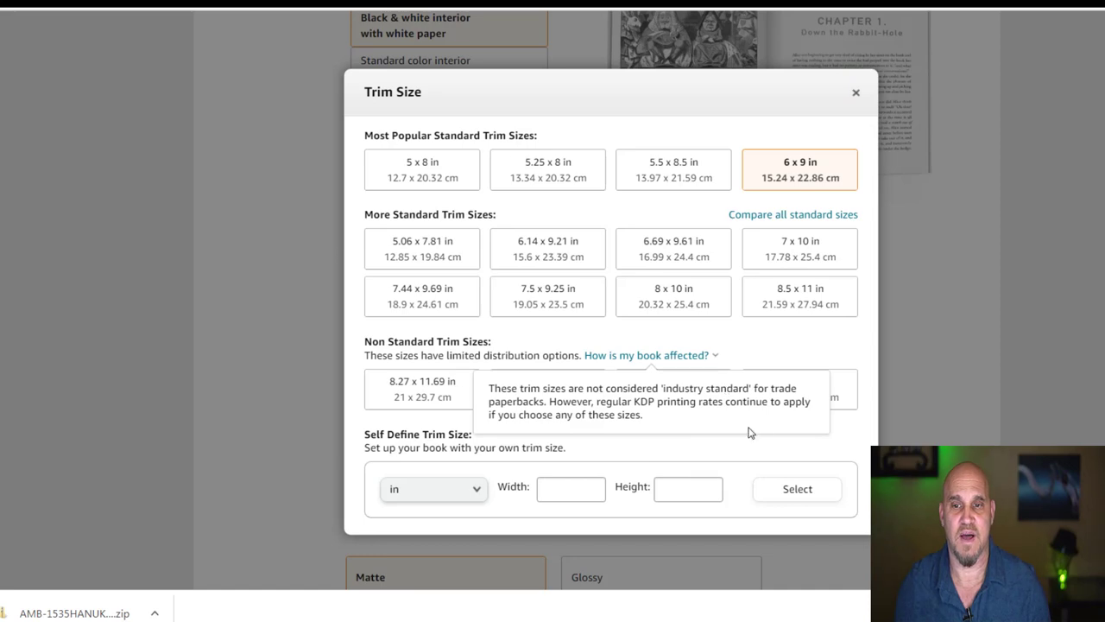
left_click(768, 315)
Set the bleed setting to Bleed (PDF only) and the paperback cover finish to Glossy.
scroll(533, 378, "down", 3)
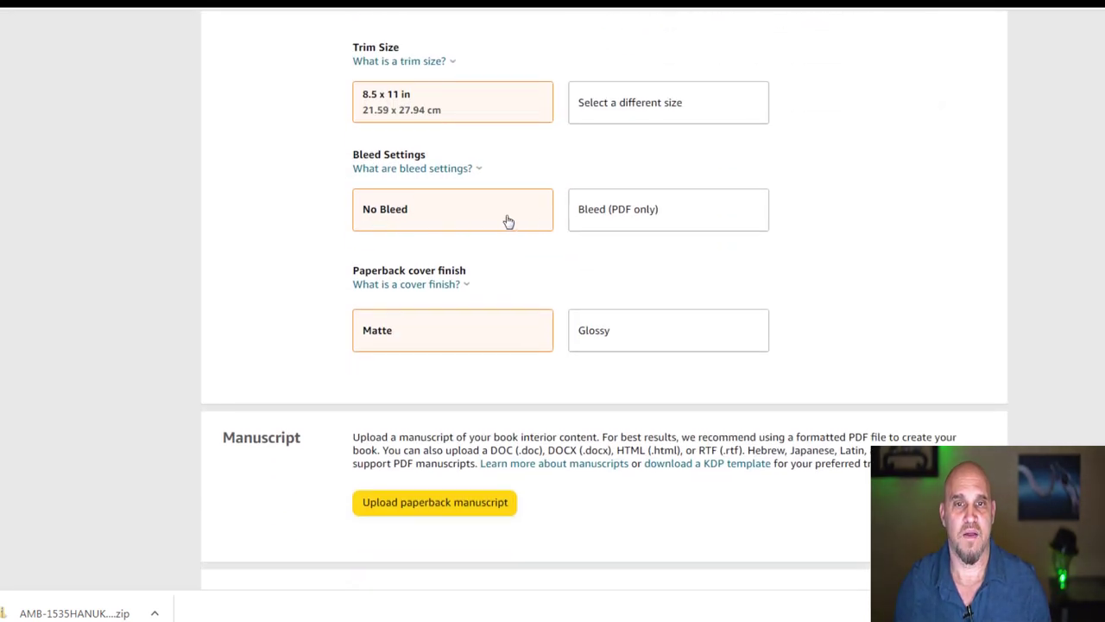
left_click(643, 221)
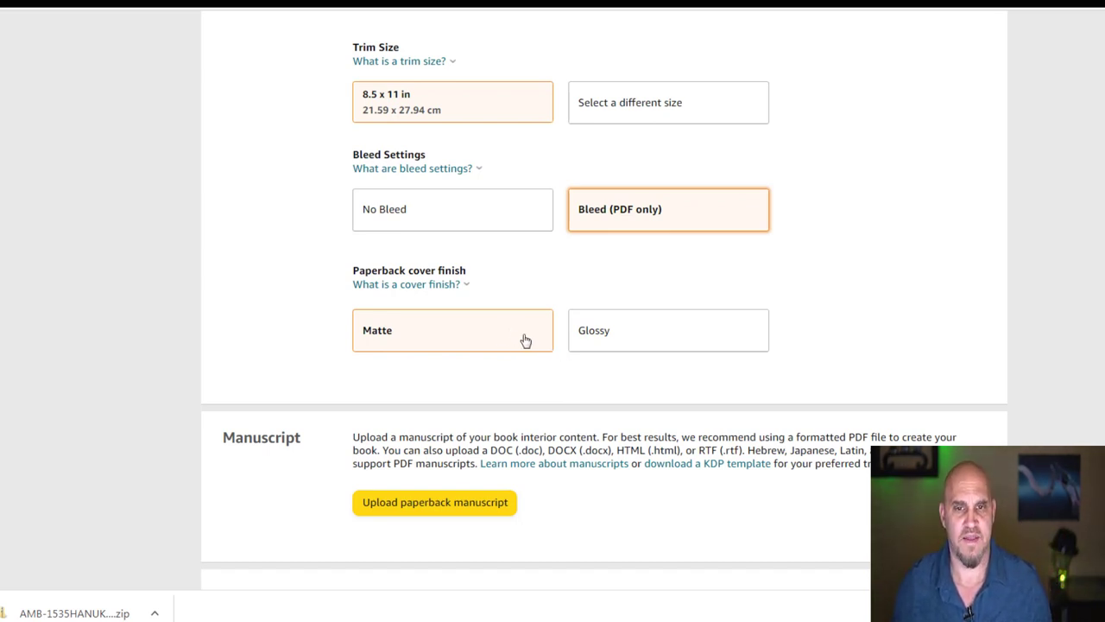
left_click(373, 284)
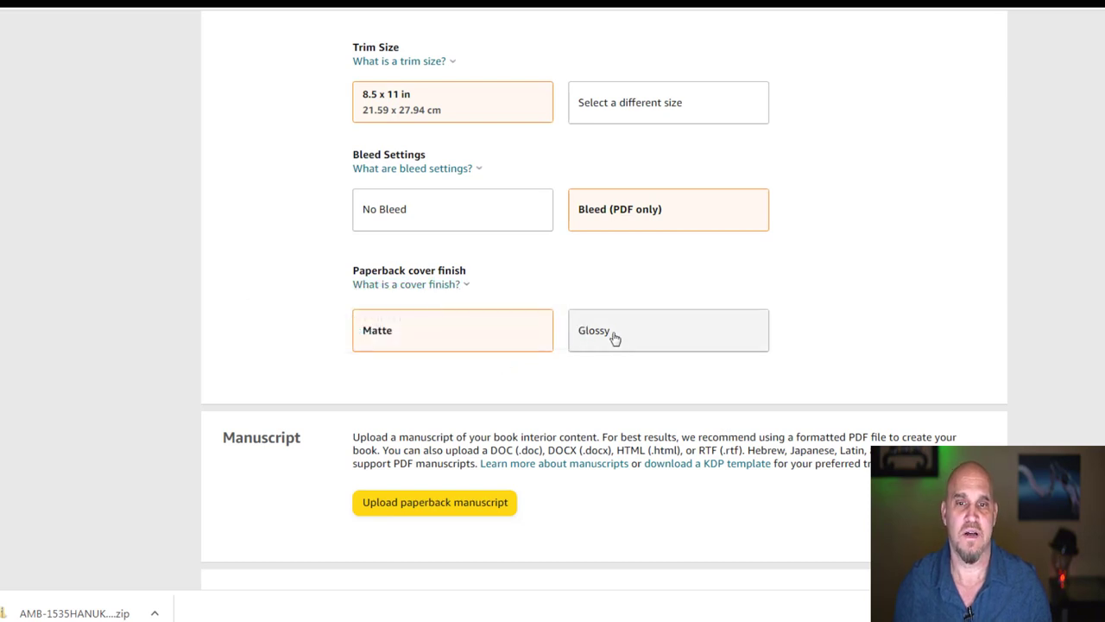
left_click(613, 337)
left_click(462, 285)
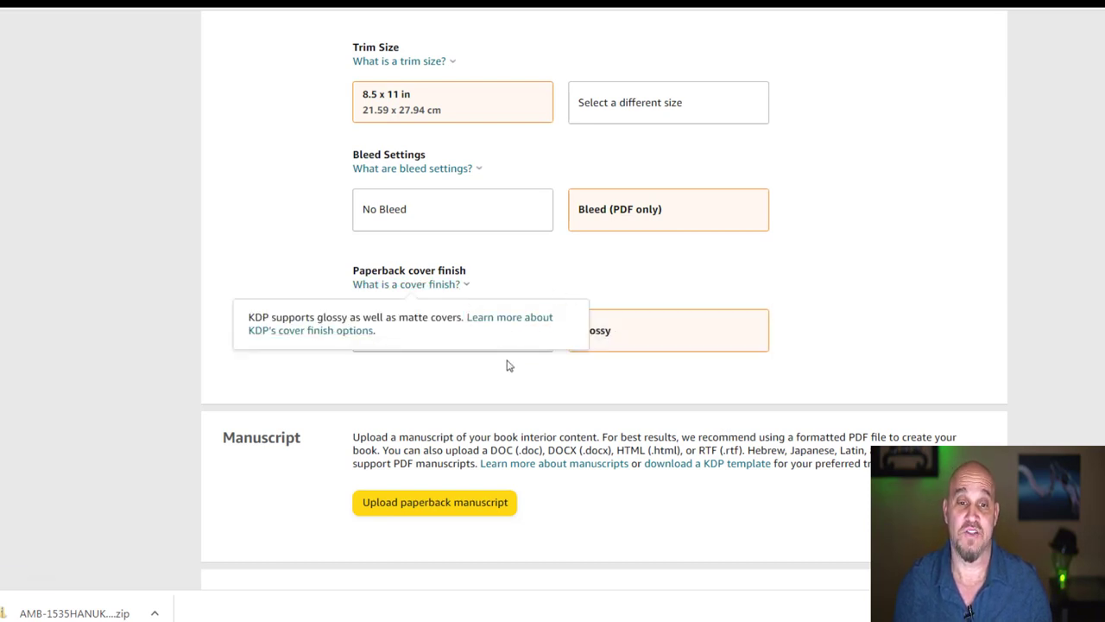
scroll(514, 368, "down", 3)
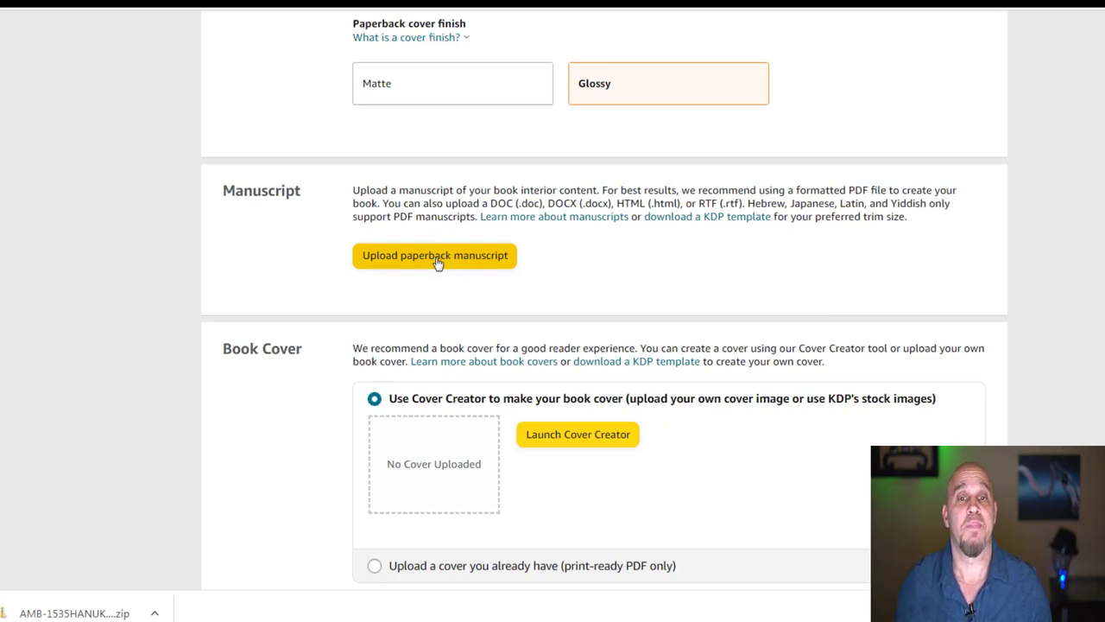
scroll(570, 432, "down", 1)
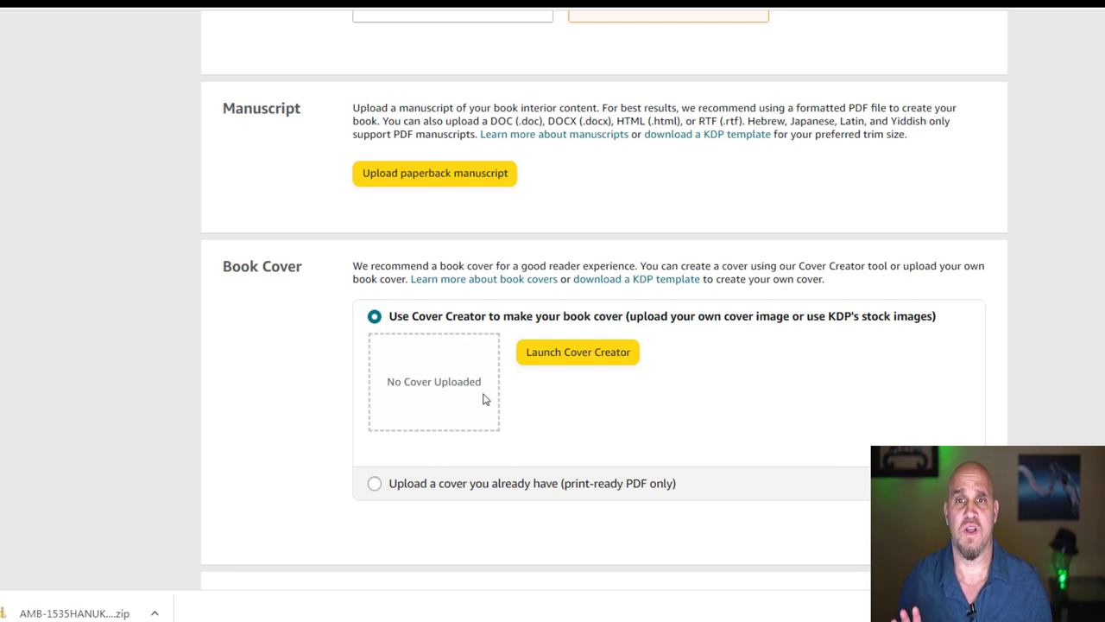
scroll(474, 394, "down", 4)
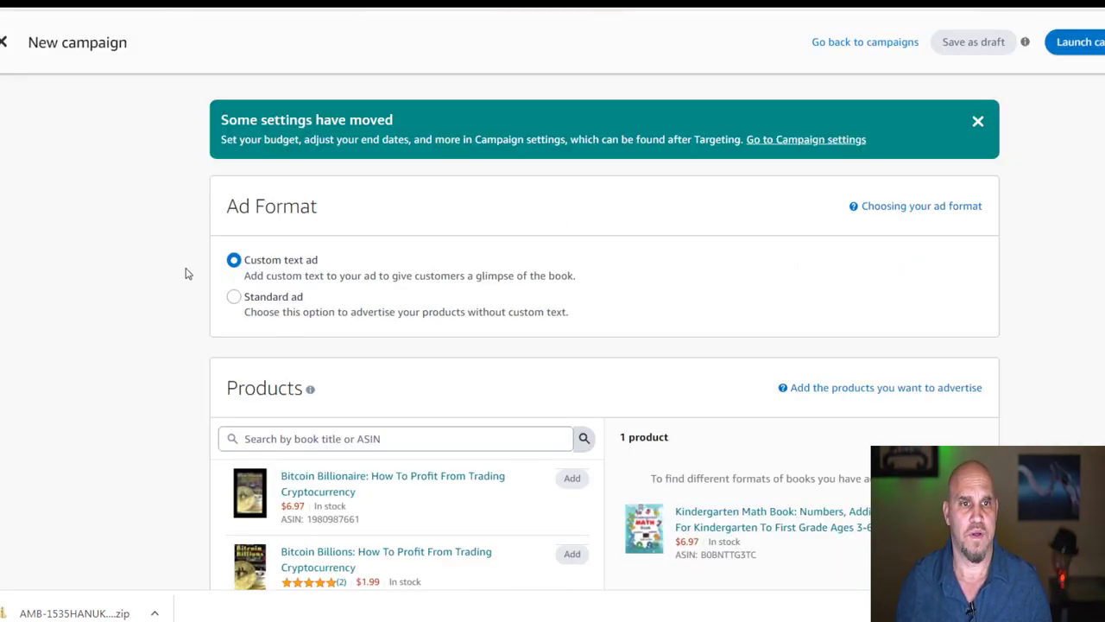
scroll(186, 311, "down", 2)
scroll(187, 322, "up", 2)
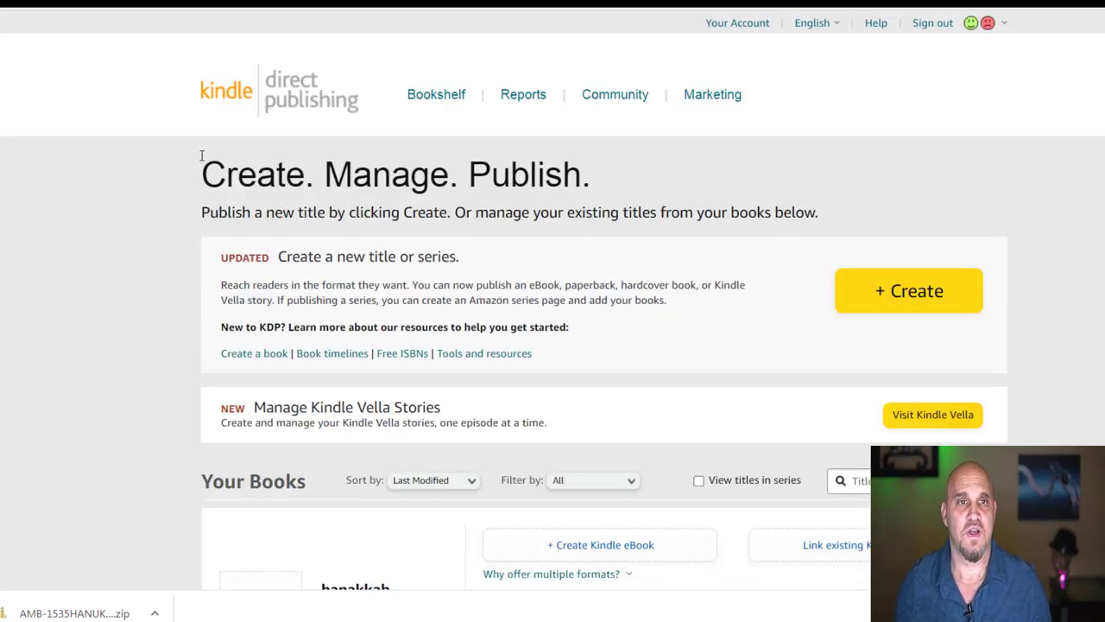
Find the live Kindergarten Math Book paperback on the bookshelf and open its Promote and Advertise page.
scroll(201, 155, "down", 5)
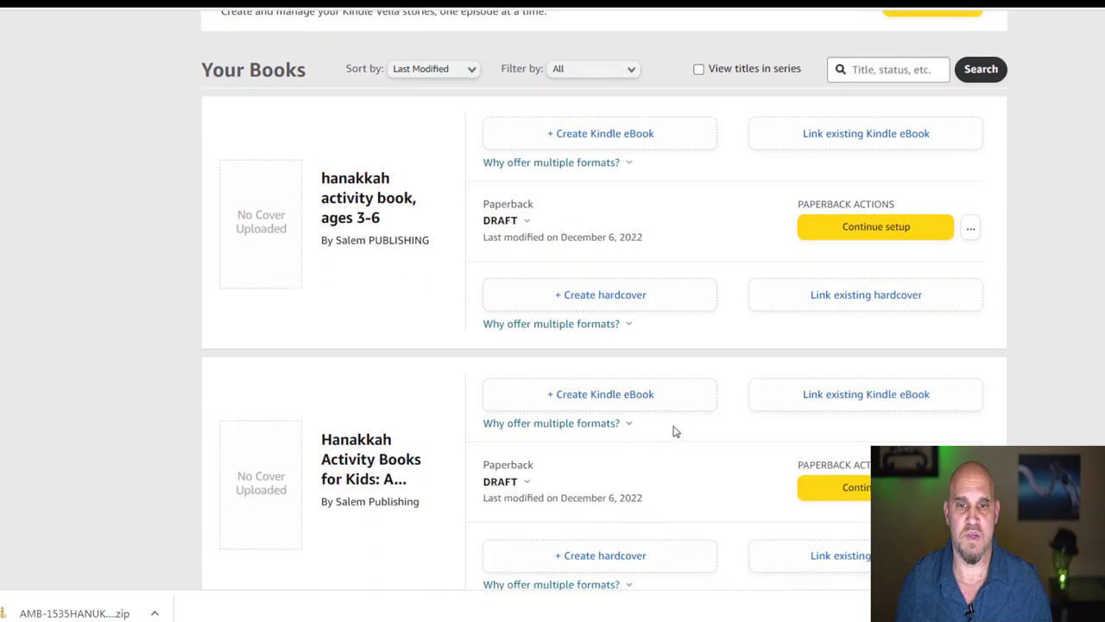
scroll(515, 267, "down", 8)
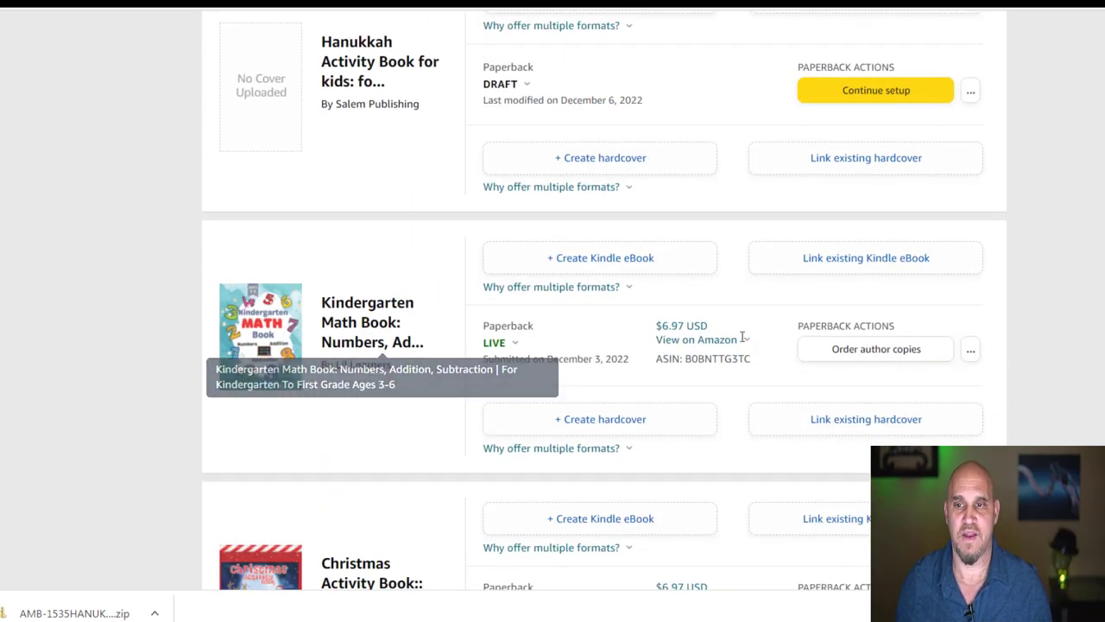
left_click(971, 350)
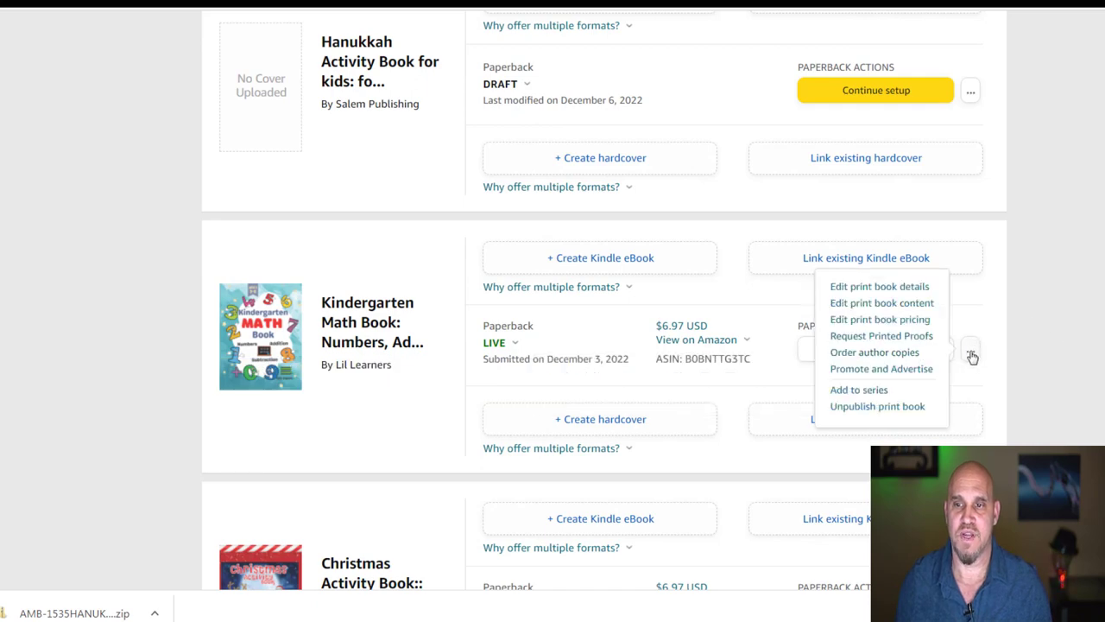
left_click(887, 372)
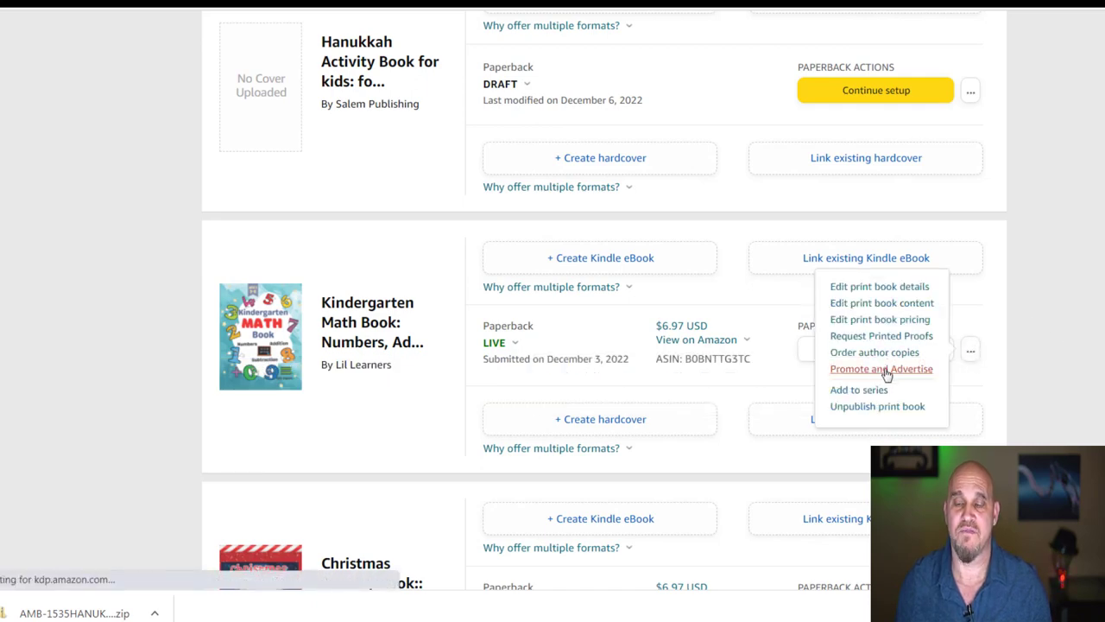
Start a Sponsored Products ad campaign for the Kindergarten Math Book in the Amazon.com marketplace.
scroll(495, 366, "down", 1)
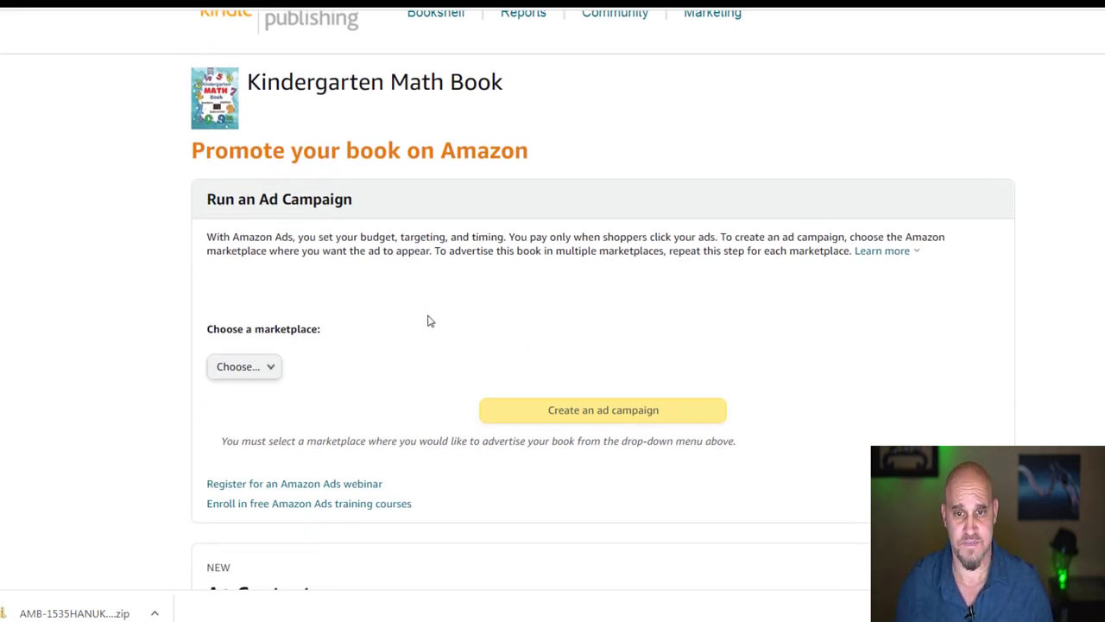
scroll(397, 315, "down", 1)
left_click(269, 287)
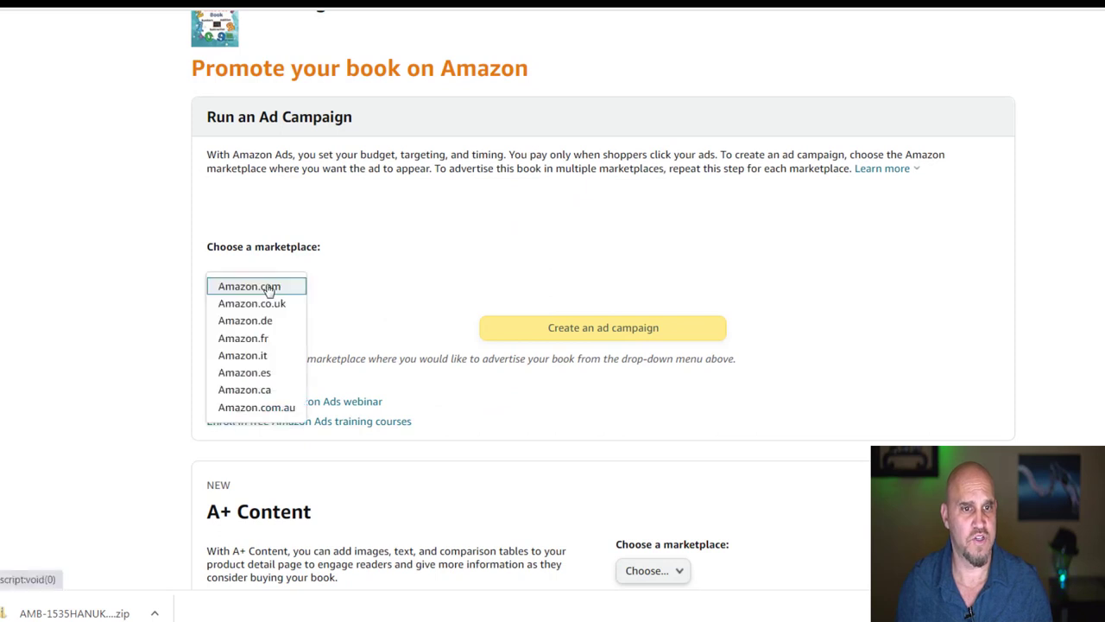
left_click(234, 293)
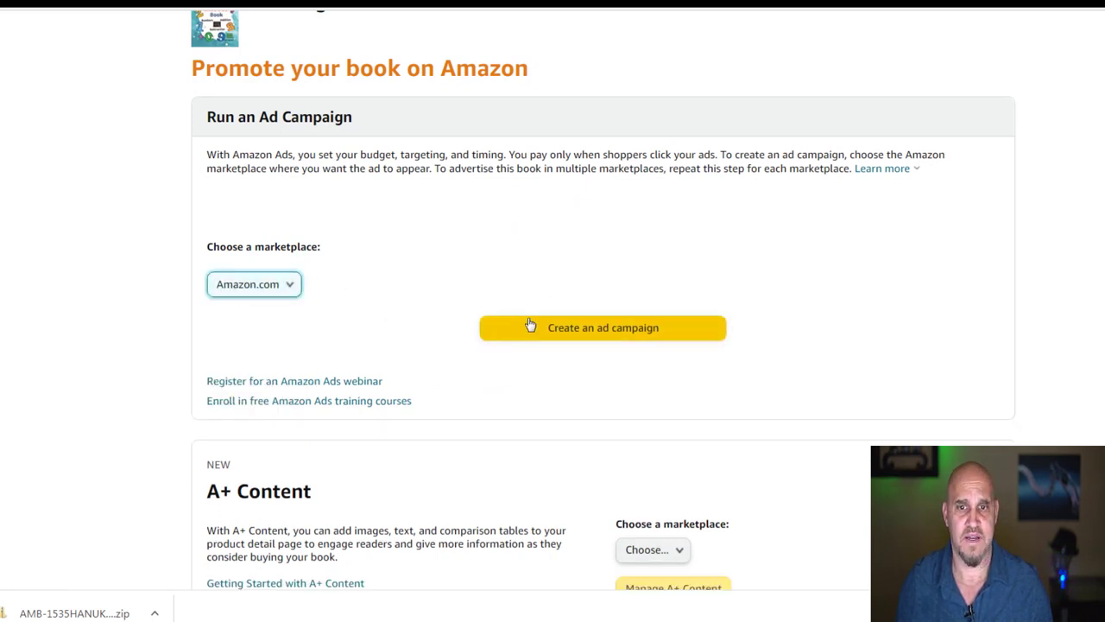
left_click(566, 329)
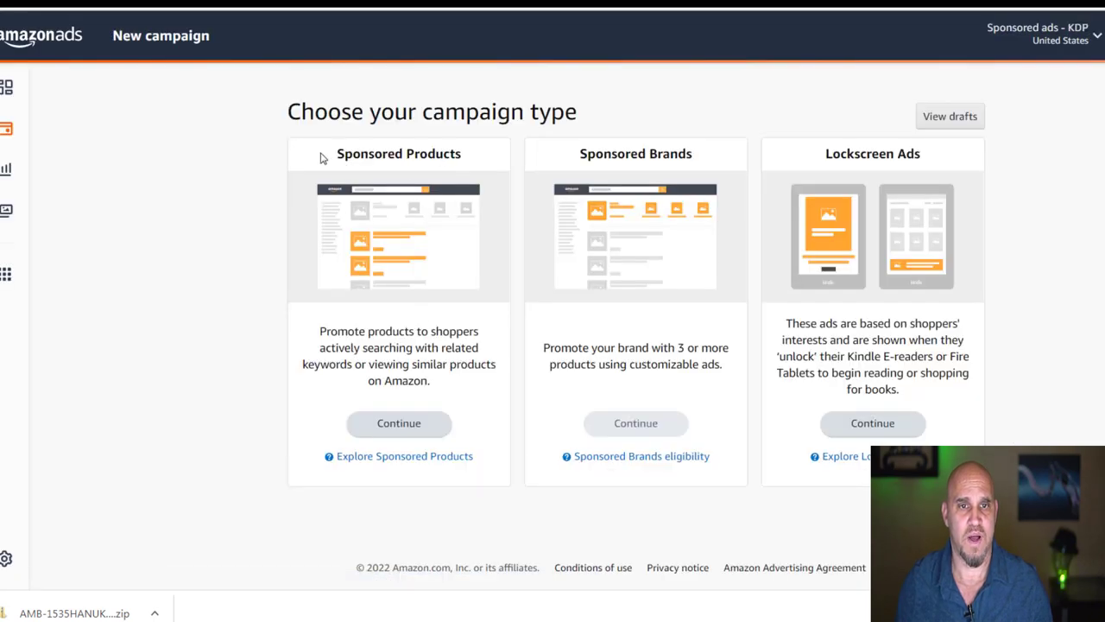
left_click(417, 424)
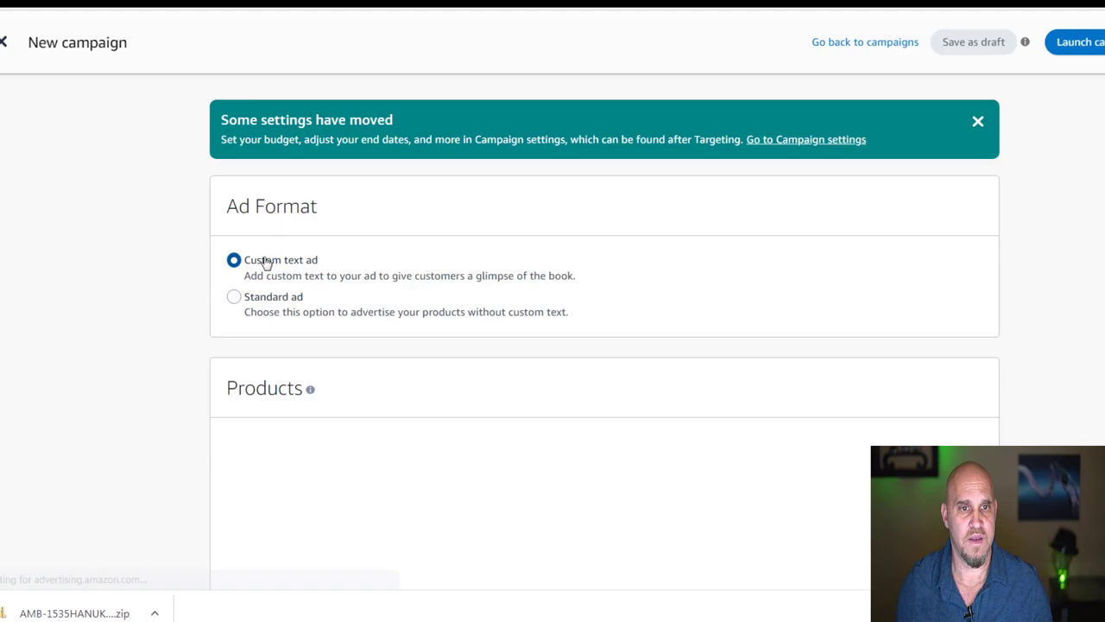
Choose the Standard ad format for the campaign and name the ad group "HAN".
left_click(234, 297)
scroll(375, 284, "down", 4)
left_click_drag(389, 233, 205, 241)
type("HAN")
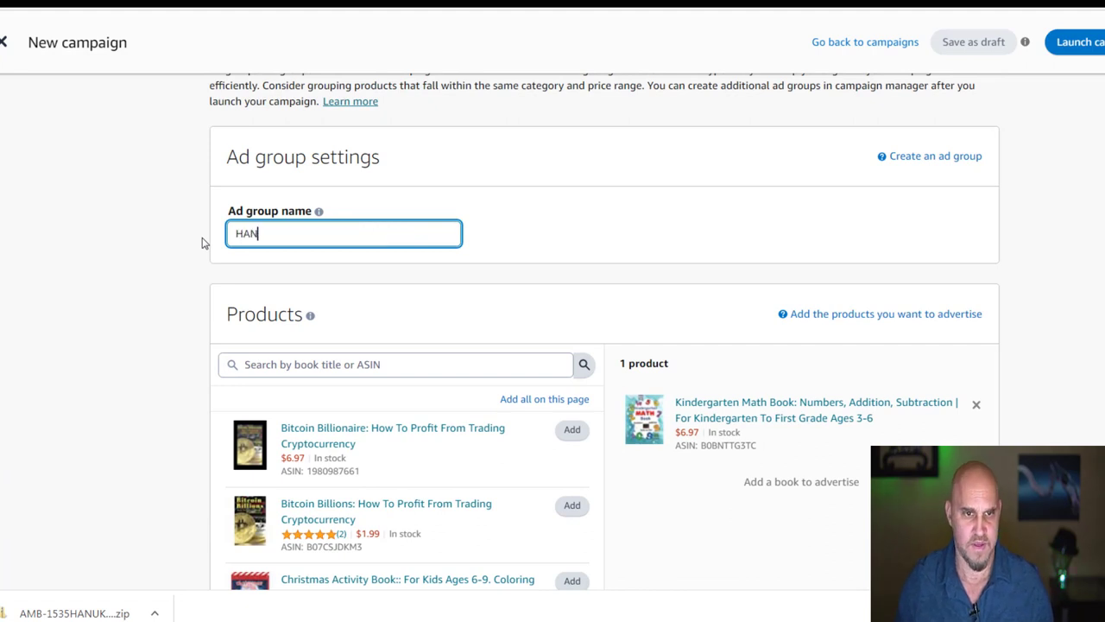
Switch the campaign from automatic to manual targeting.
scroll(394, 387, "down", 2)
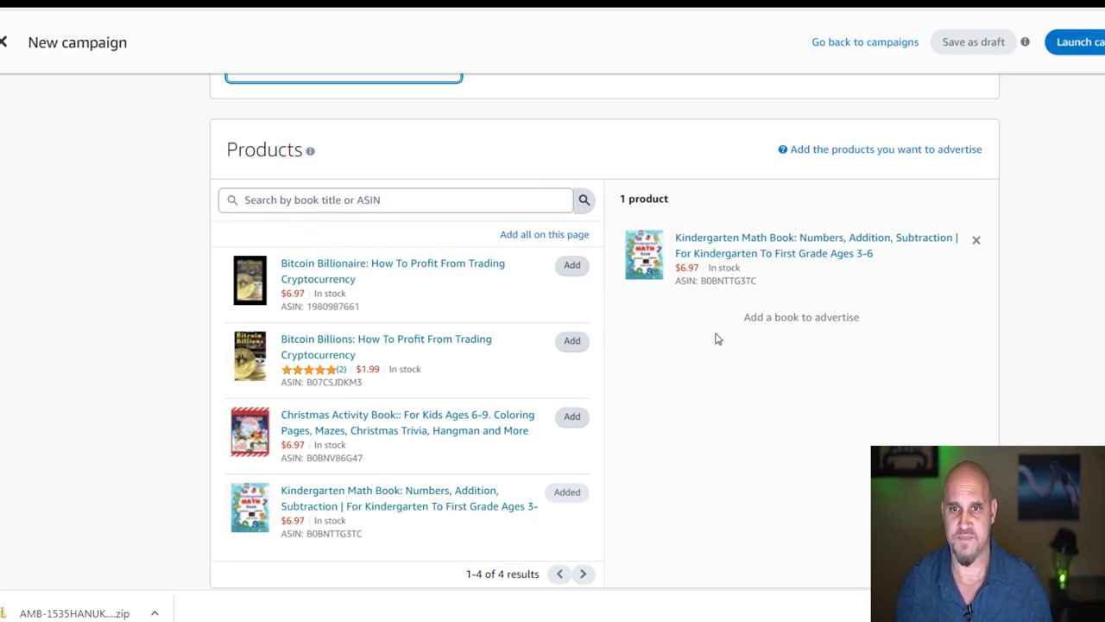
scroll(716, 328, "down", 7)
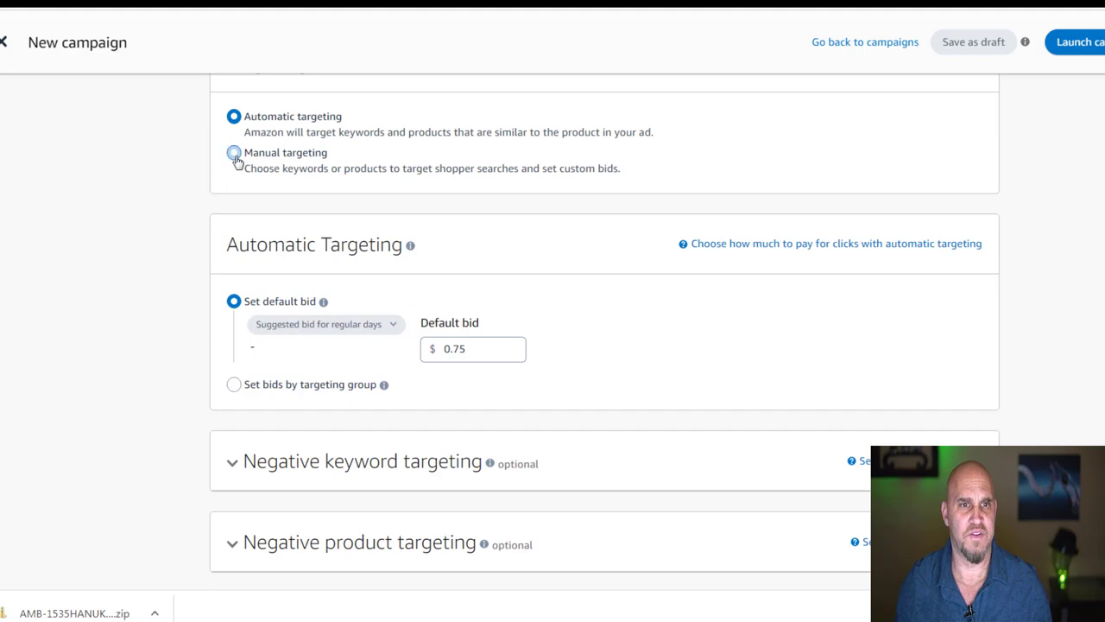
left_click(234, 152)
Use a custom bid of $0.75 for keyword targeting instead of the suggested bid.
scroll(277, 190, "down", 2)
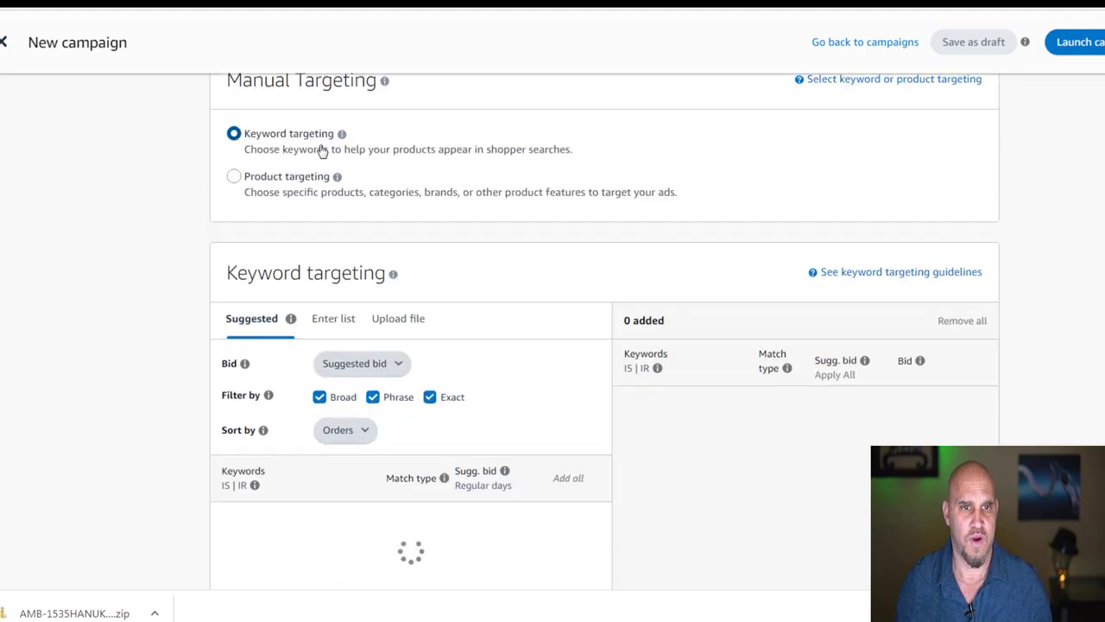
scroll(285, 266, "down", 2)
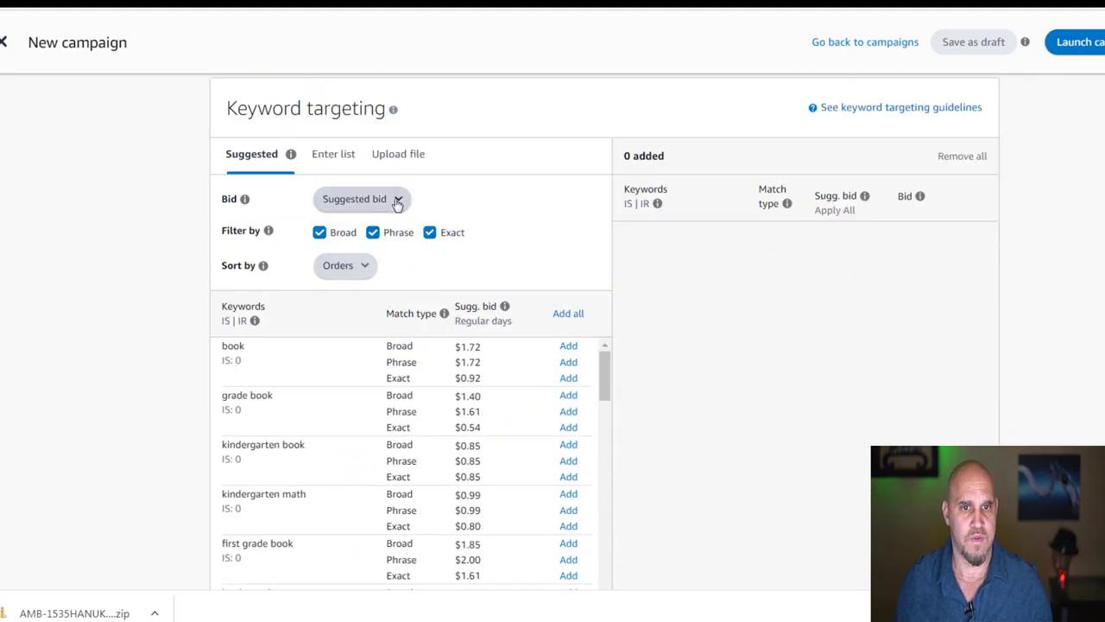
left_click(395, 202)
left_click(327, 257)
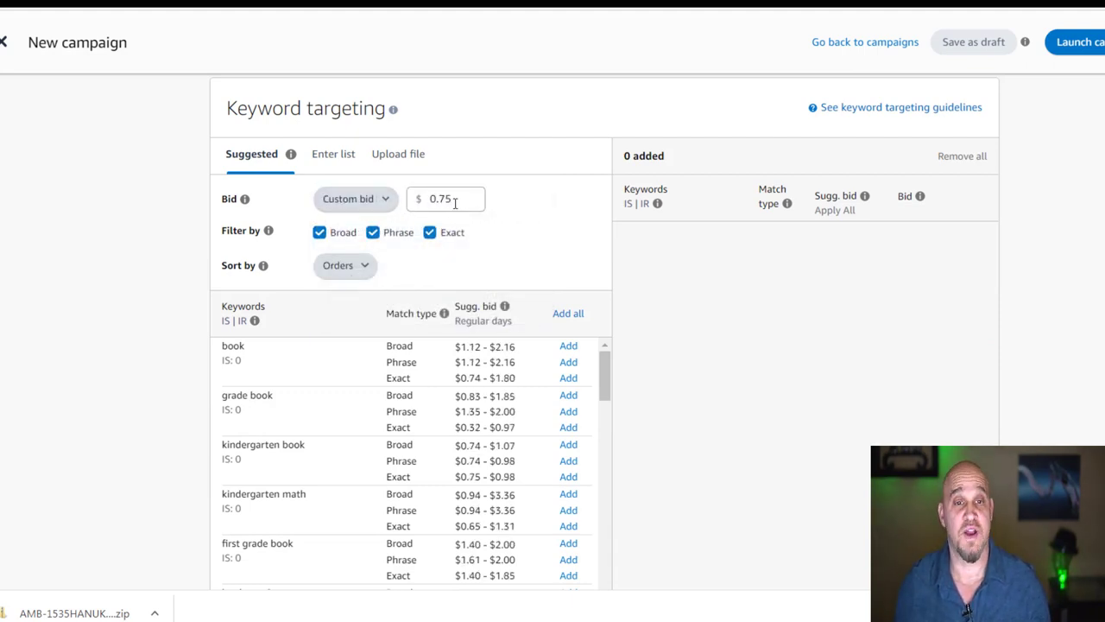
Limit the suggested keywords to Phrase and Exact match types, leaving out Broad.
left_click(320, 233)
left_click(429, 234)
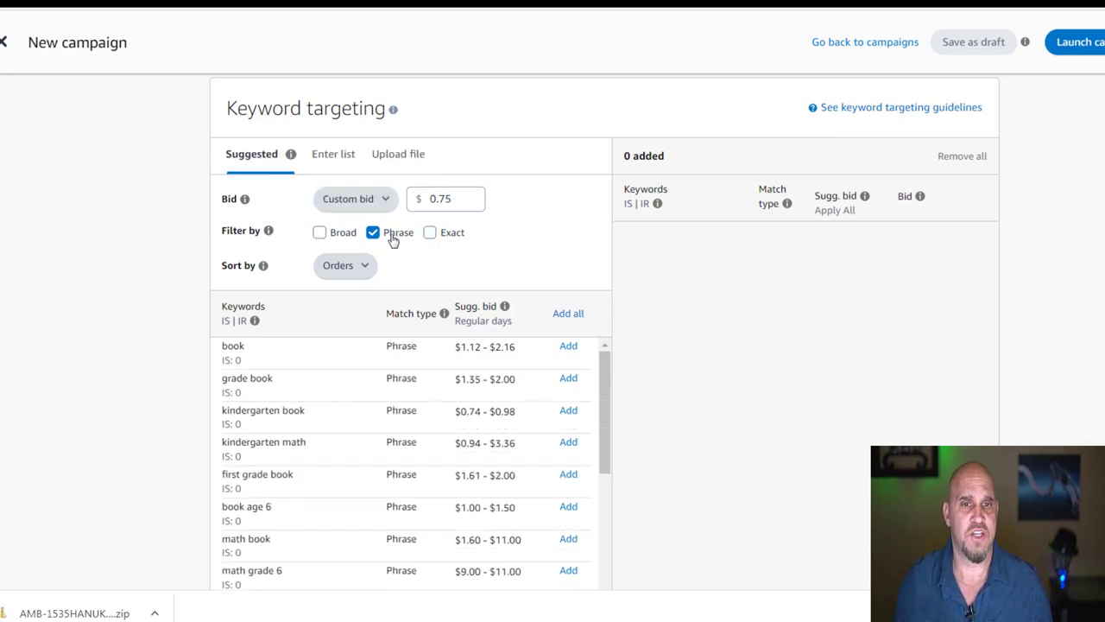
left_click(429, 233)
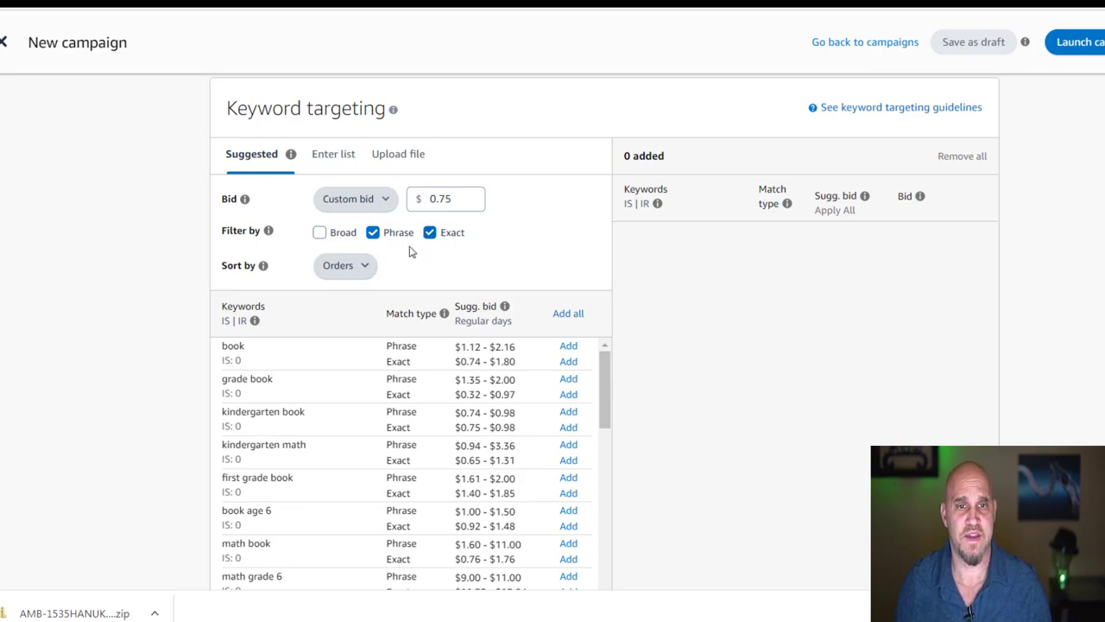
Open the entry area for supplying a custom list of targeting keywords.
scroll(367, 270, "up", 2)
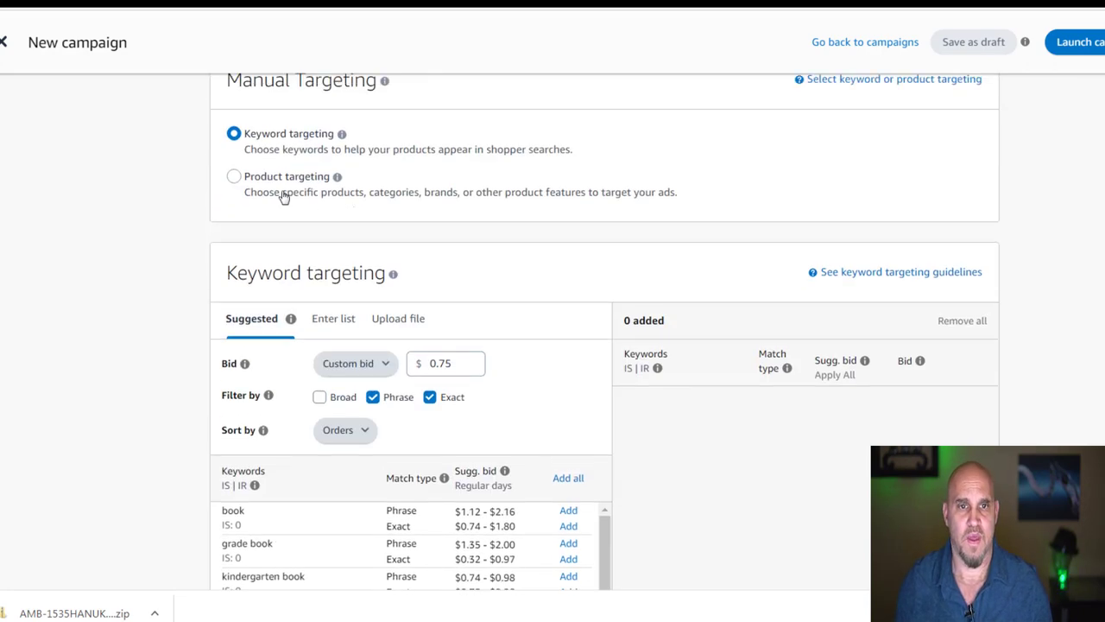
left_click(331, 321)
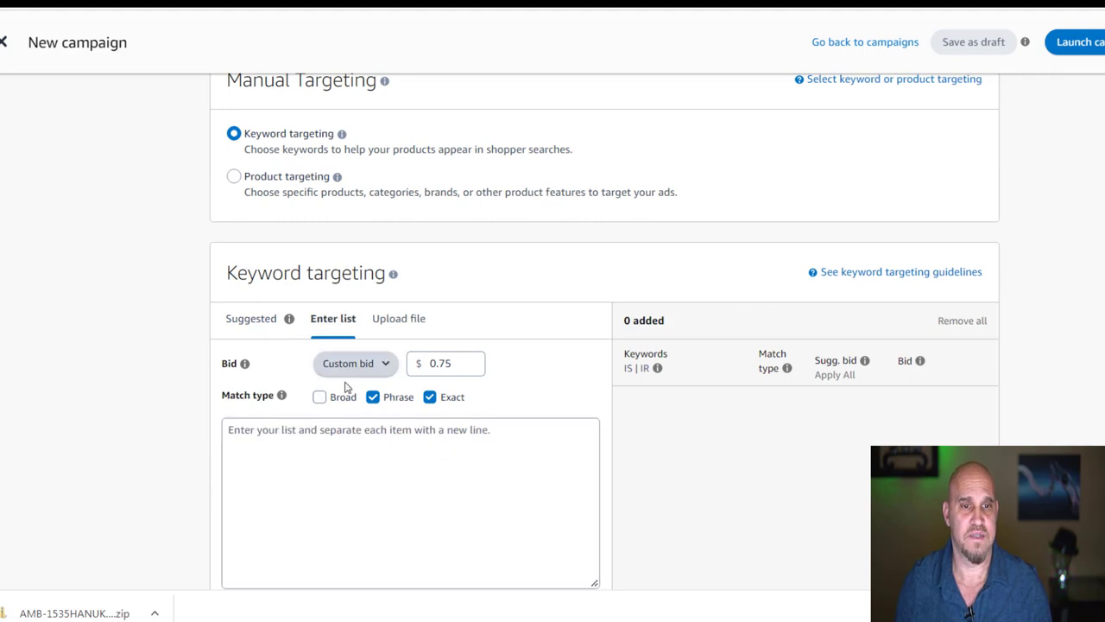
scroll(345, 406, "down", 1)
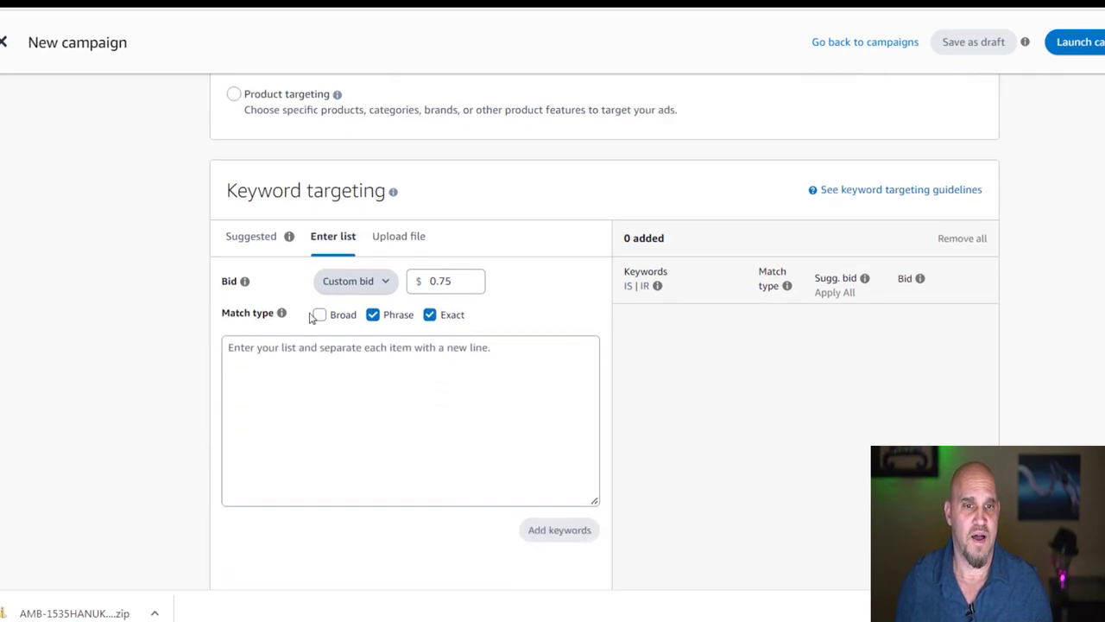
Add the custom keywords HANNUKAH and ACTIVITY BOOKS to the campaign as phrase and exact matches with the $0.75 bid.
left_click(324, 374)
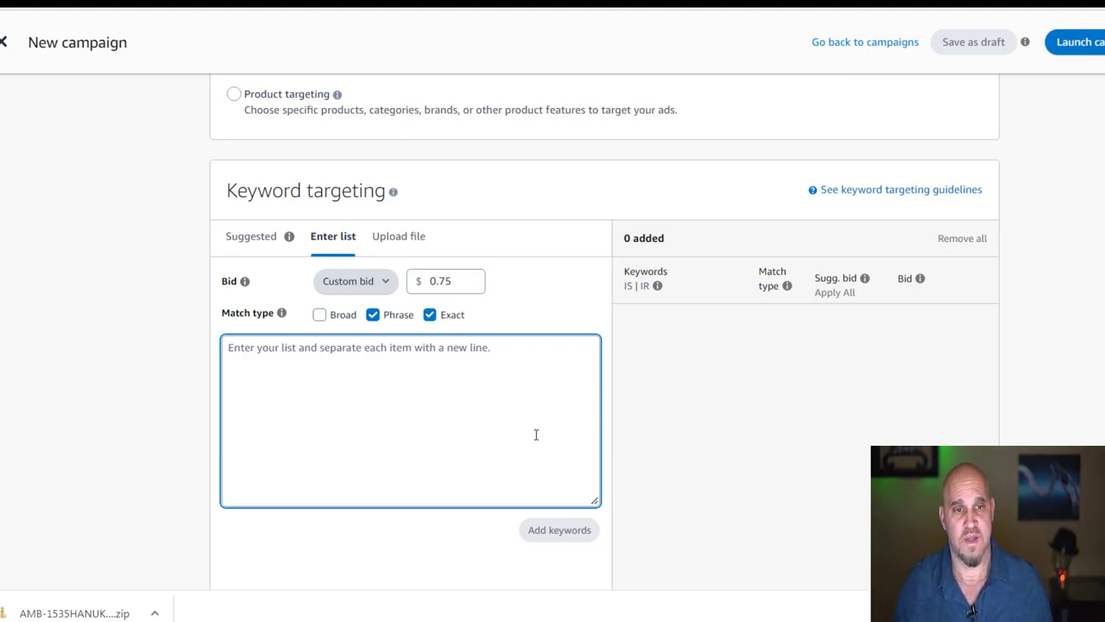
type("hAN")
key("BackSpace")
key("BackSpace")
type("HAN")
type("NUD")
type("AH")
key("Return")
type("ACTIVITY ")
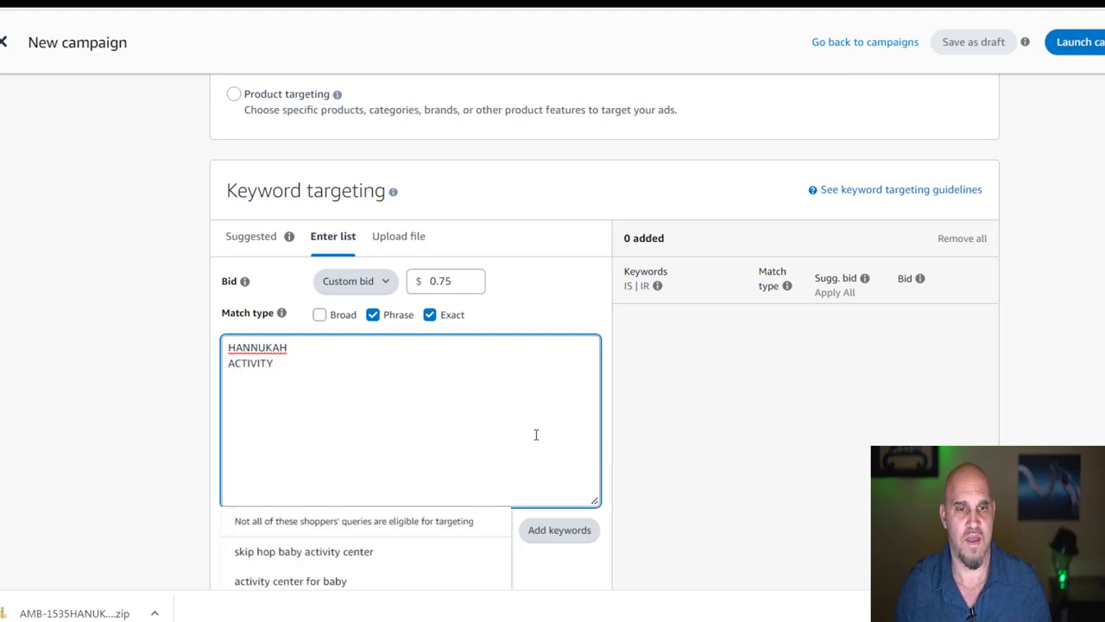
type("BOOKS")
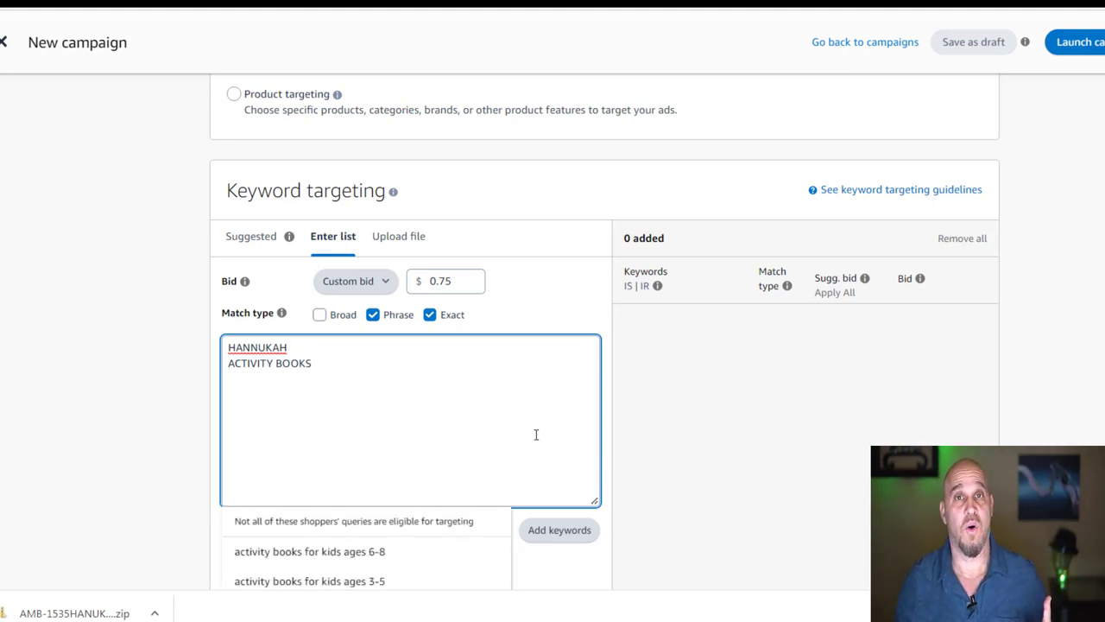
left_click(571, 532)
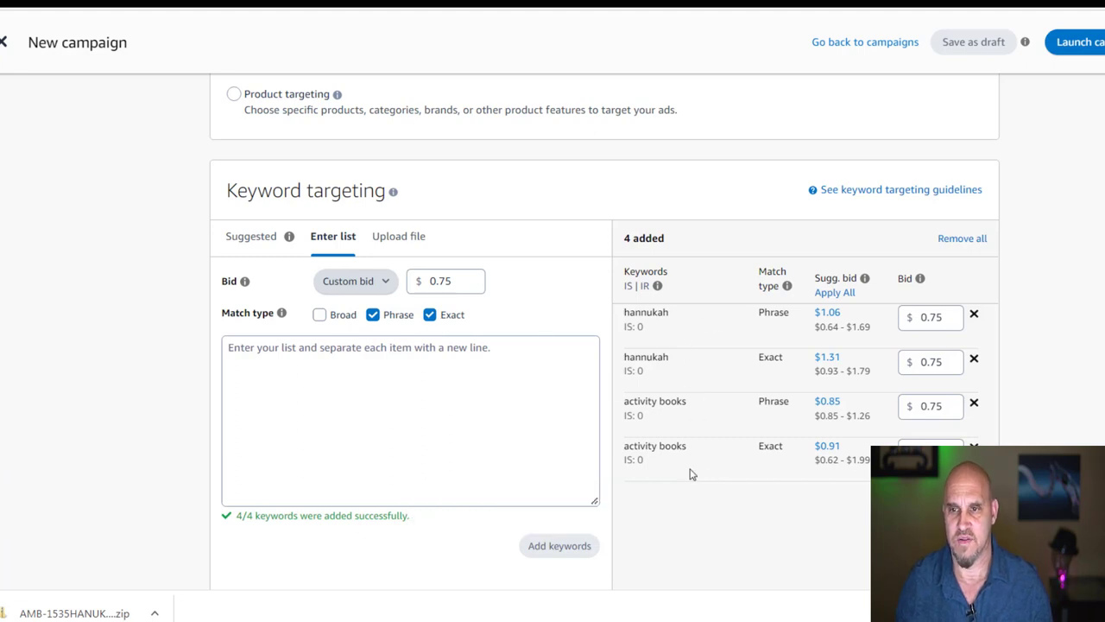
Set the campaign bidding strategy to Dynamic bids - down only.
scroll(715, 127, "down", 3)
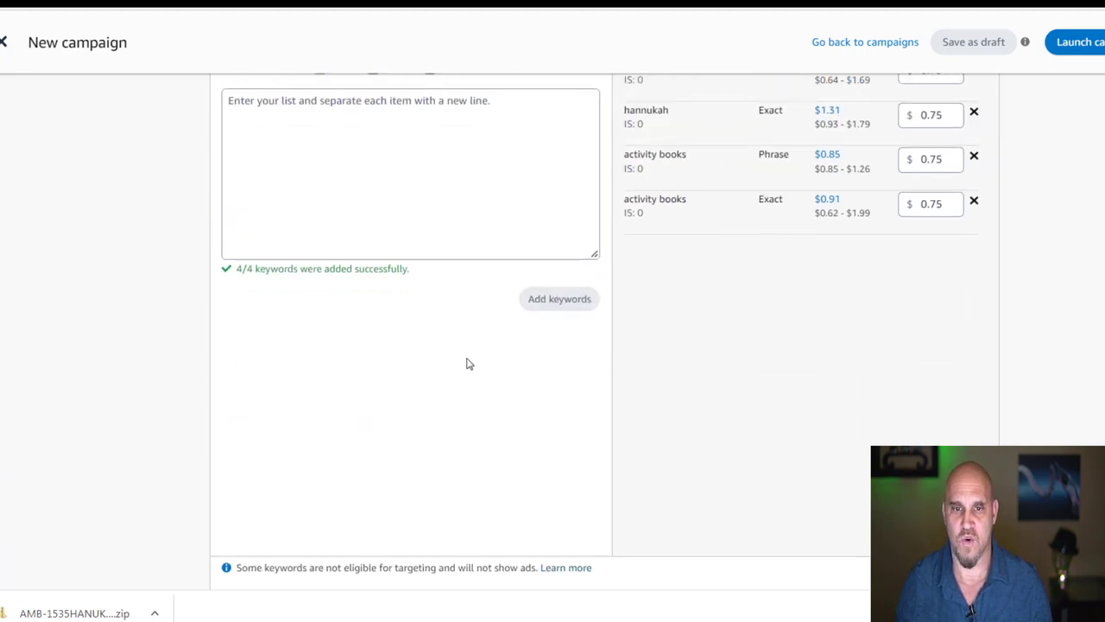
scroll(562, 390, "down", 3)
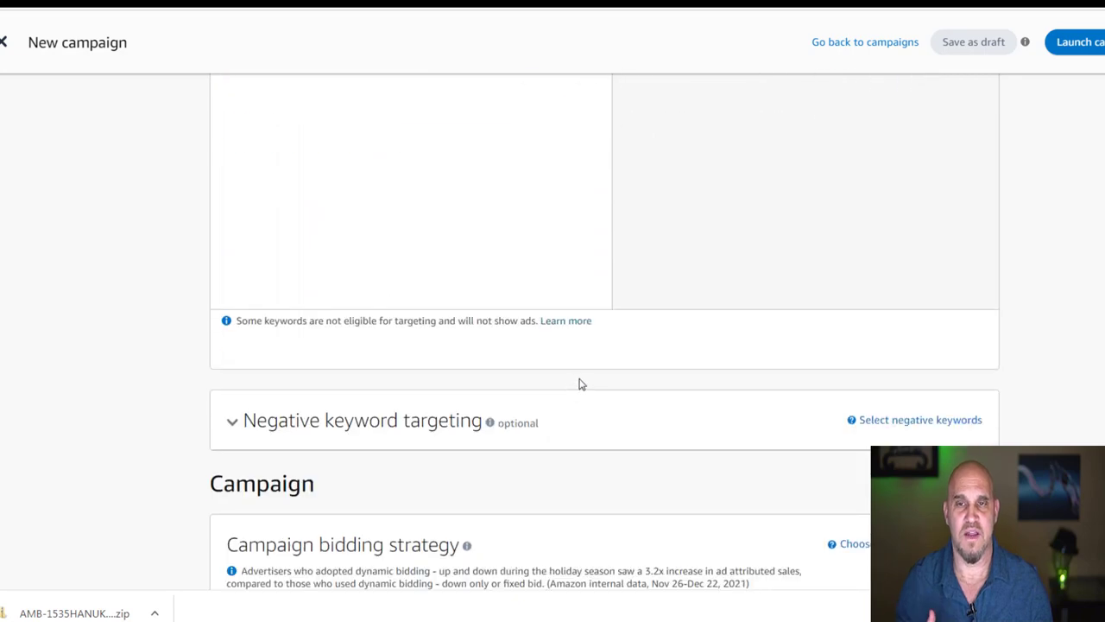
scroll(578, 384, "down", 3)
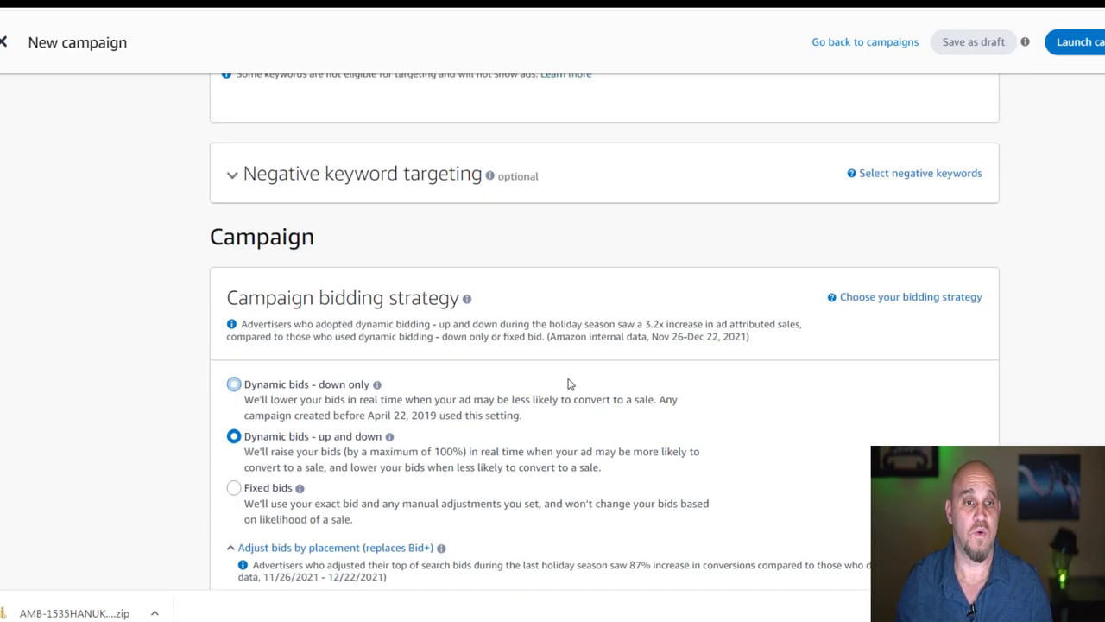
scroll(570, 386, "down", 1)
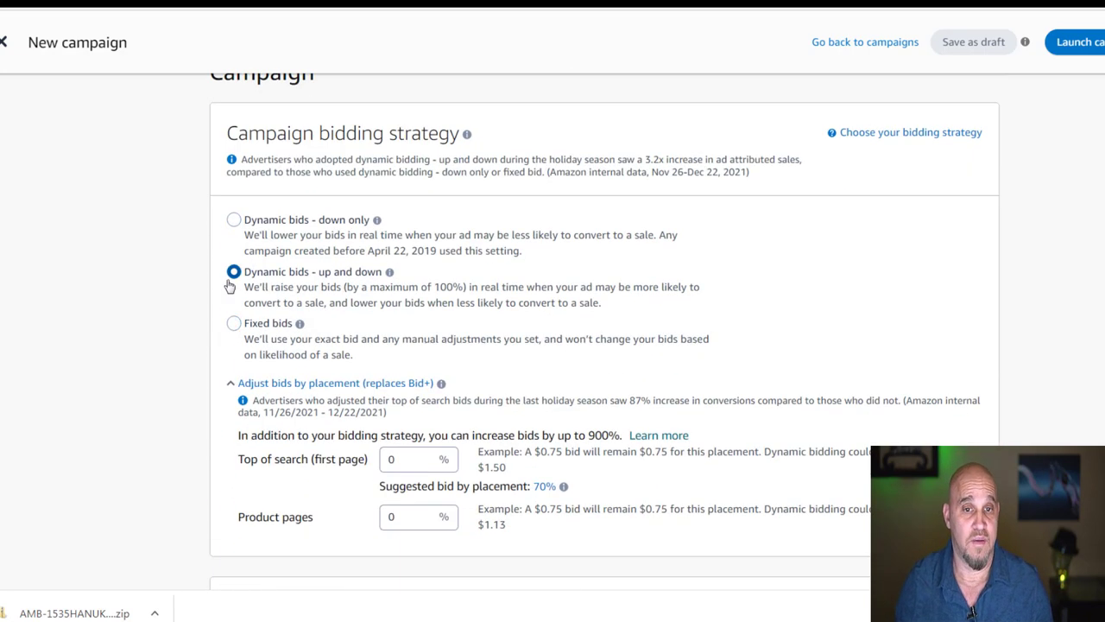
left_click(234, 222)
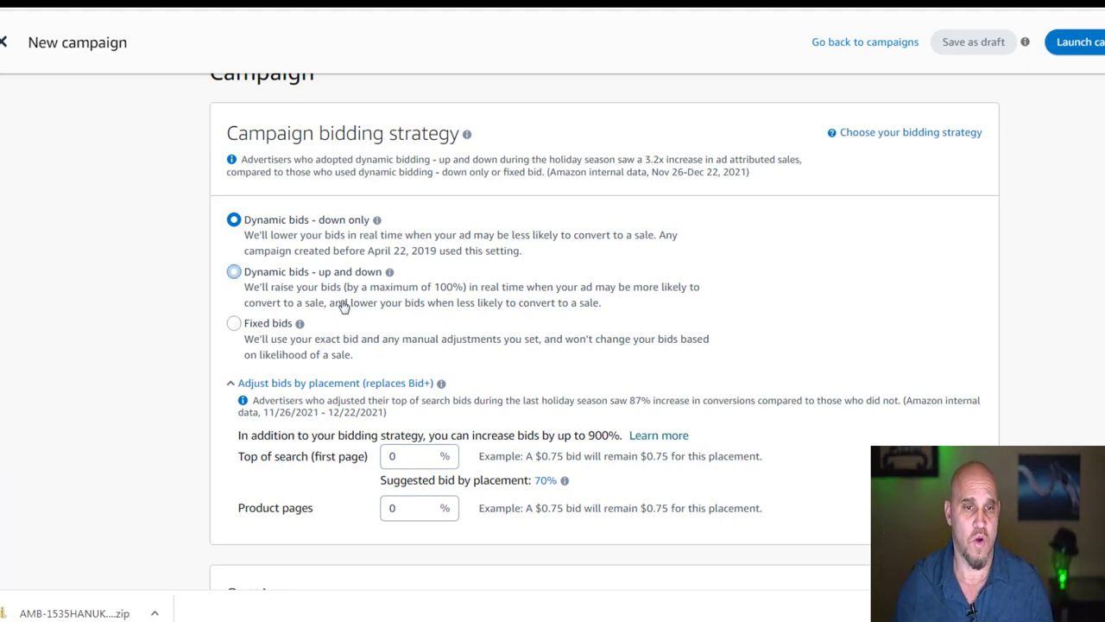
Set the campaign's daily budget to $4, keeping the default campaign name and no end date.
scroll(302, 301, "down", 5)
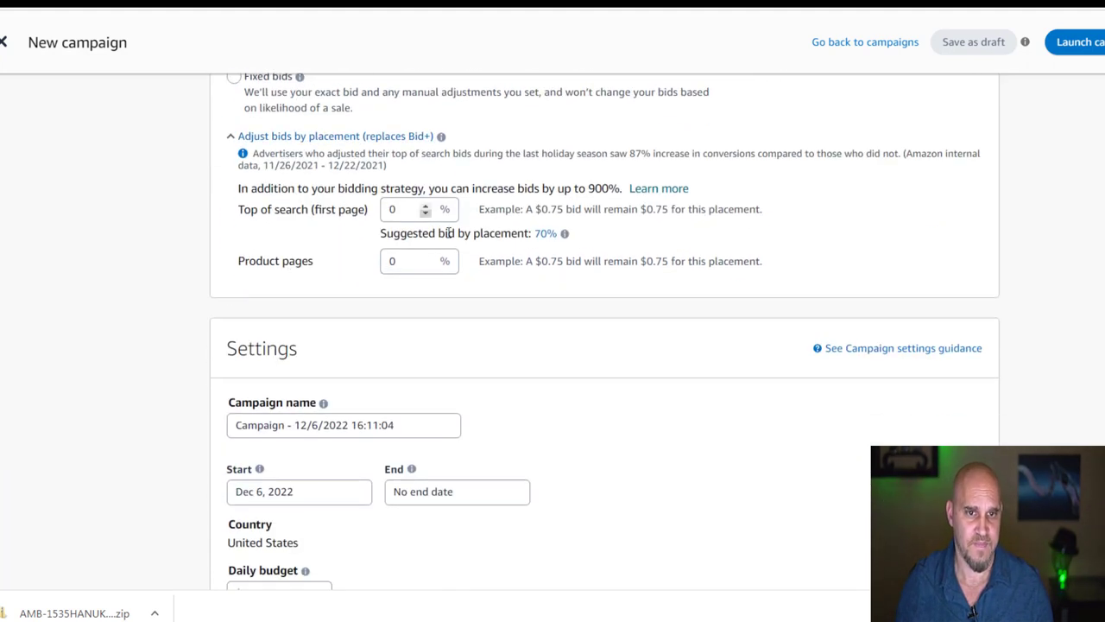
scroll(375, 291, "down", 1)
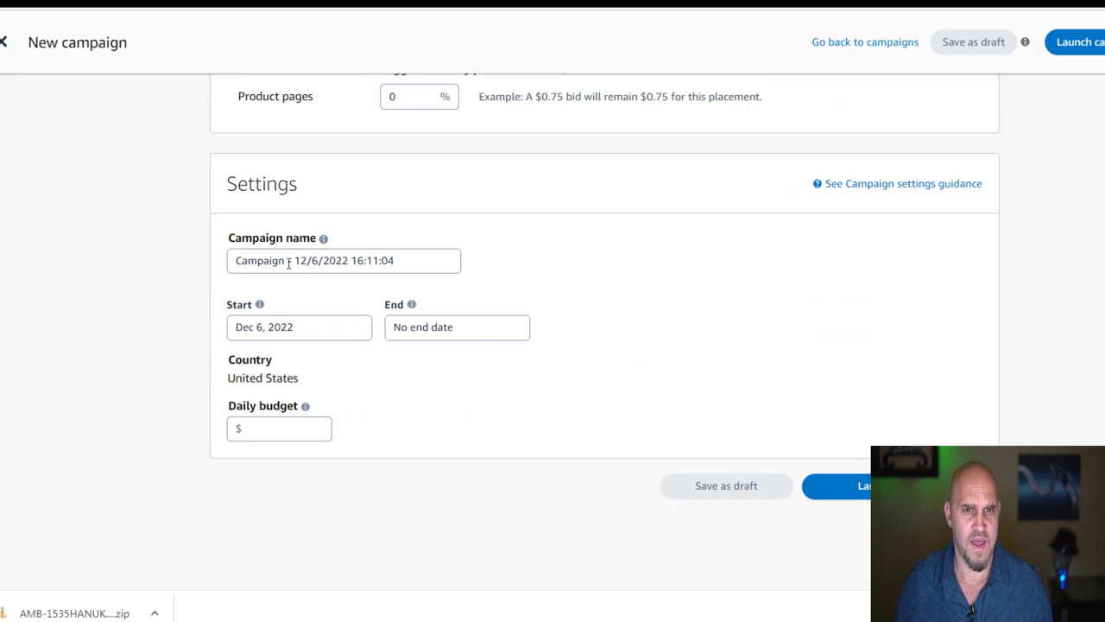
scroll(271, 313, "down", 3)
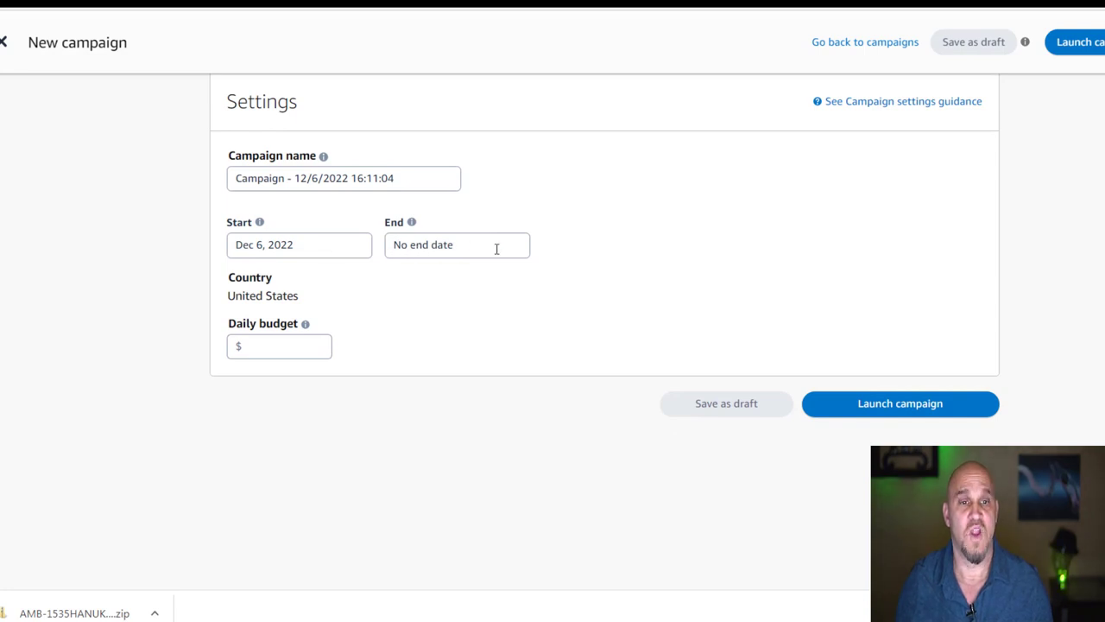
left_click(273, 341)
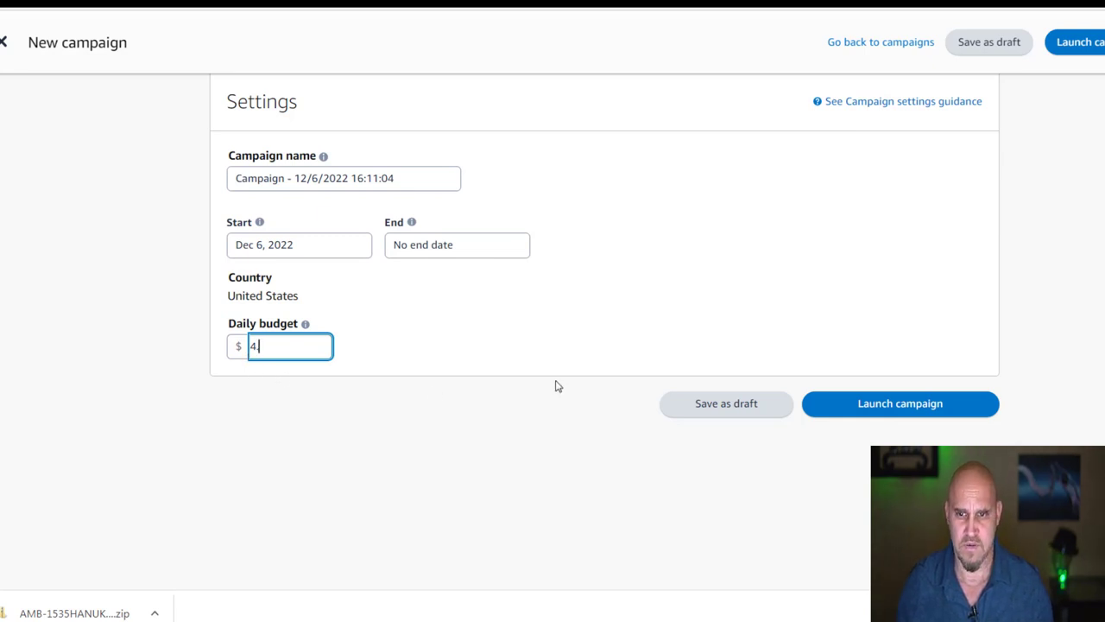
left_click(401, 366)
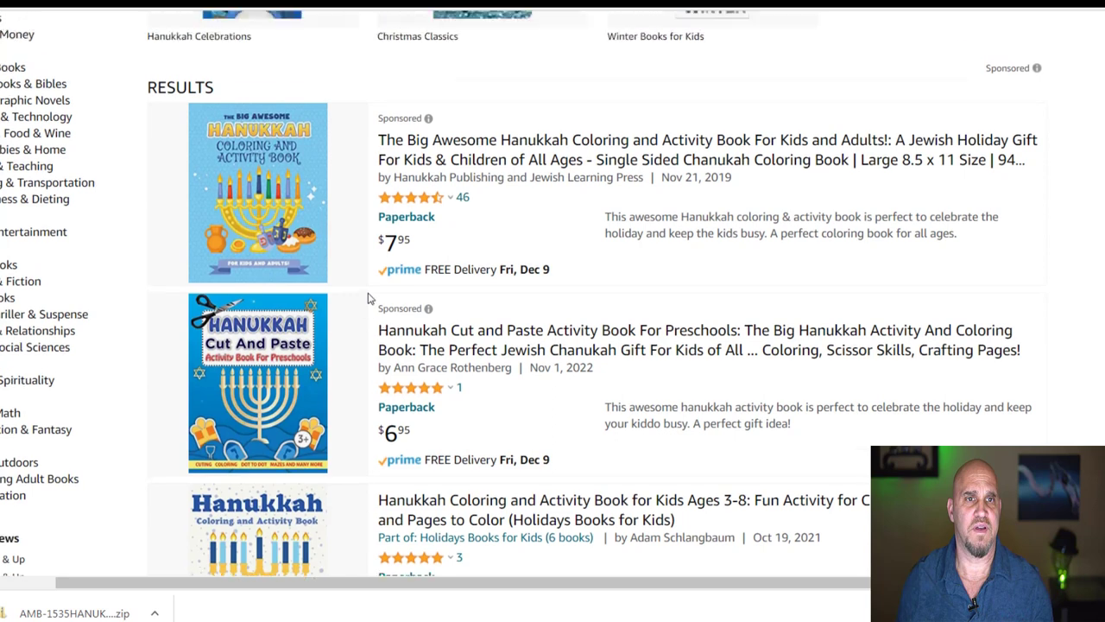
Switch to the Amazon search results for "hannukah activity books" and examine the sponsored placements.
scroll(367, 298, "up", 4)
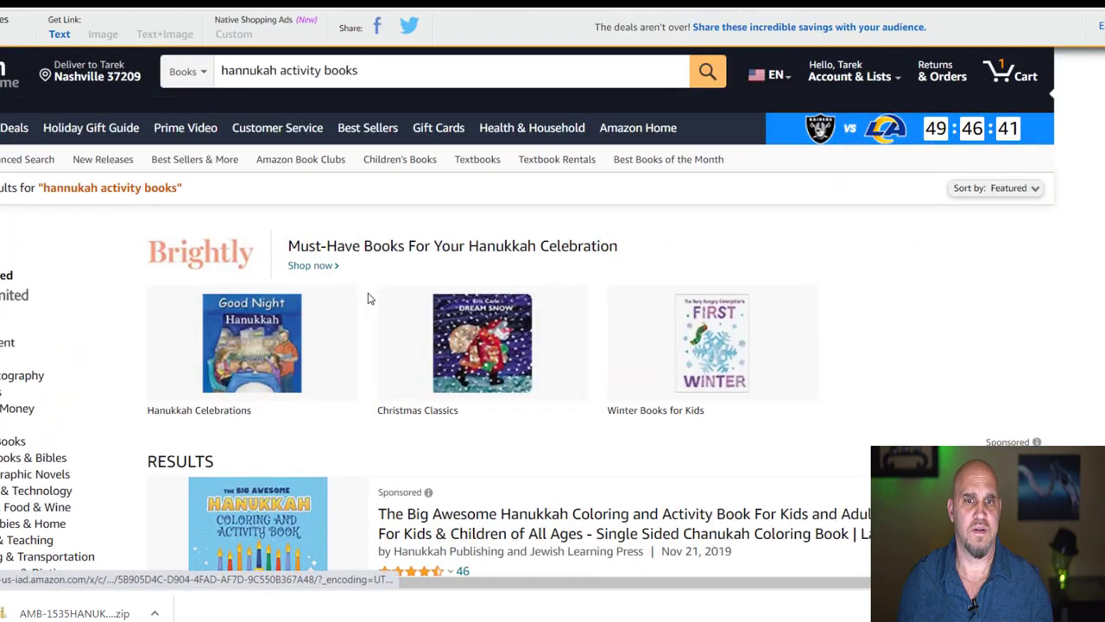
scroll(382, 356, "down", 1)
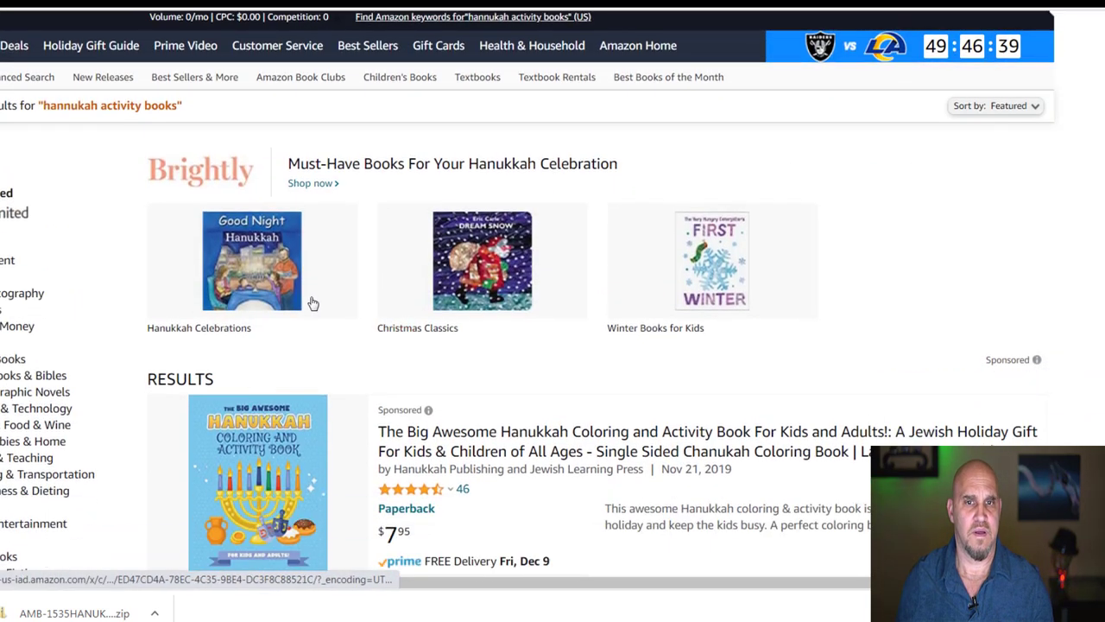